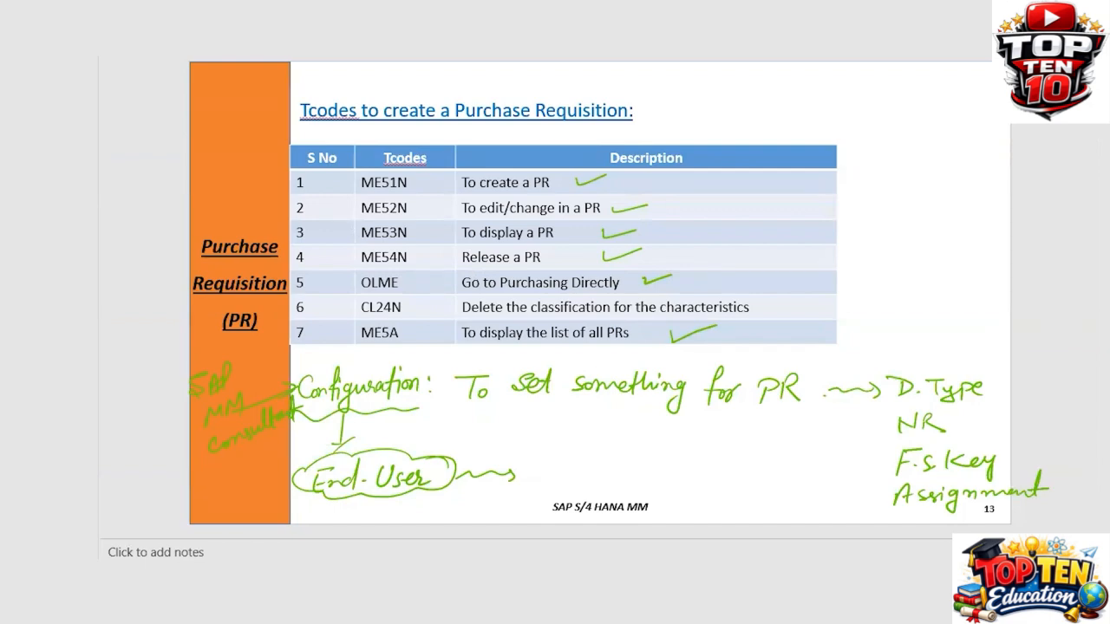
Switch from the PR Tcodes slide to the SAP session showing the Purchase Requisition configuration
click(749, 603)
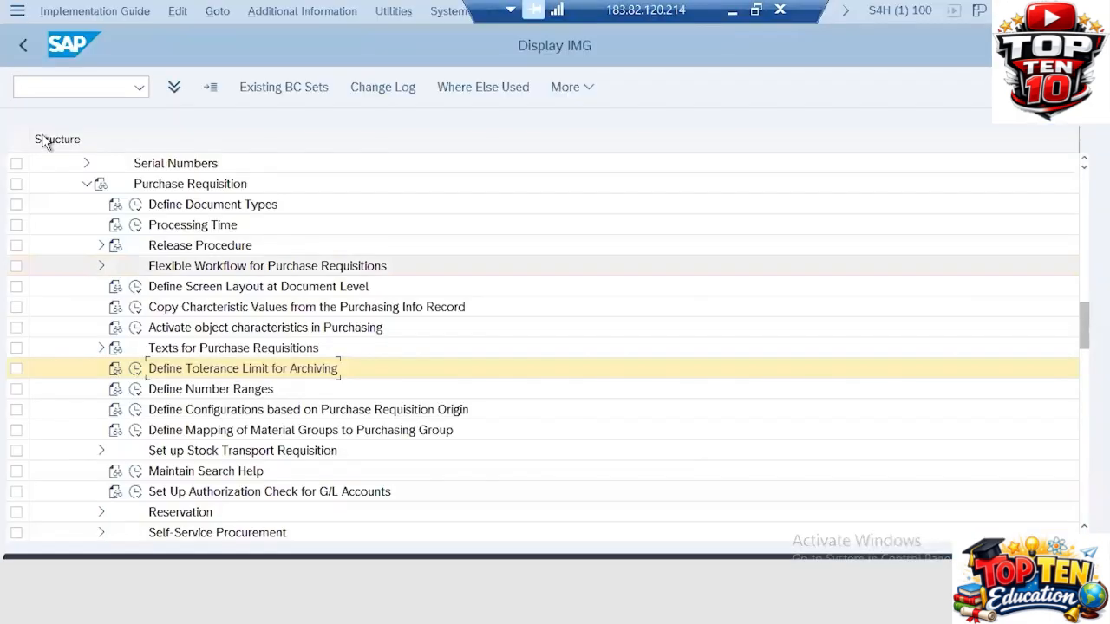
Return to the SAP main menu with /N
click(35, 85)
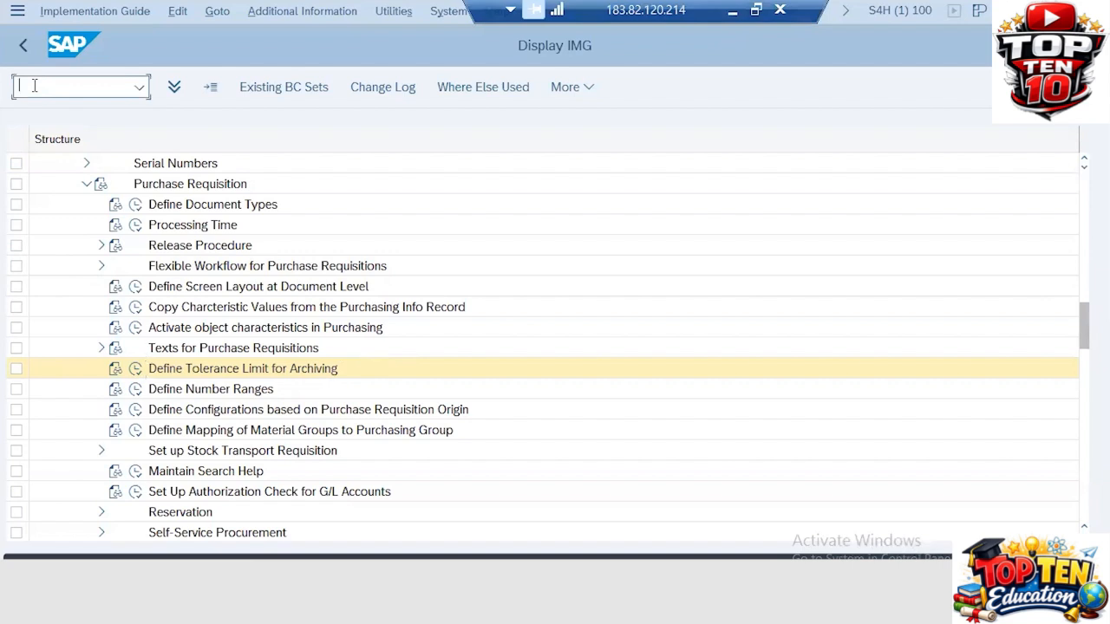
text(/N)
key(Return)
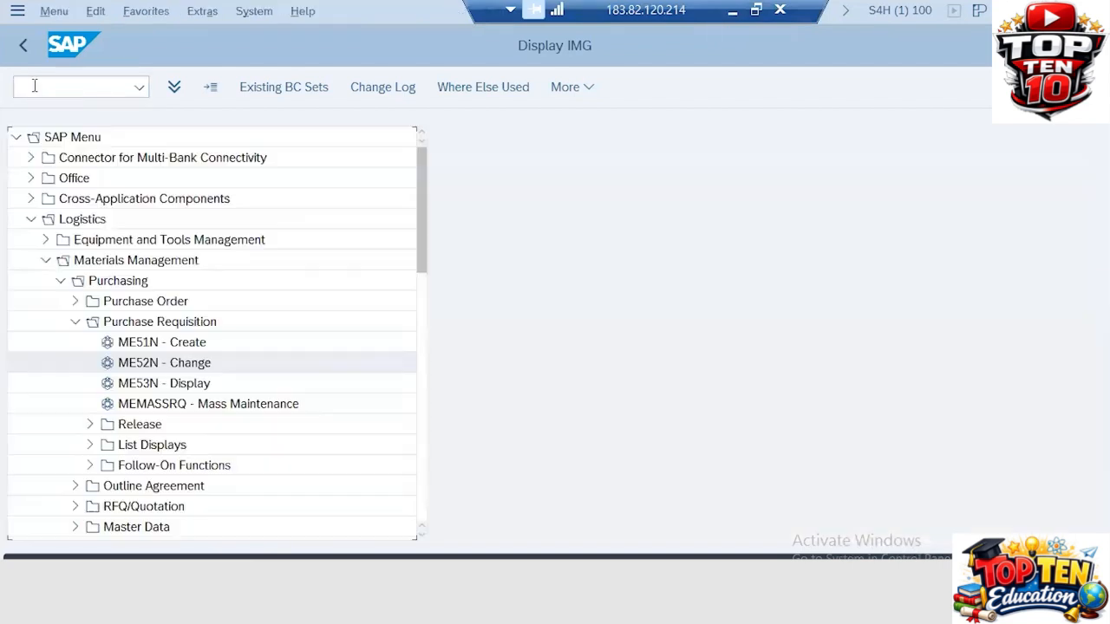
Expand the SAP menu tree down through Logistics to Materials Management
click(61, 281)
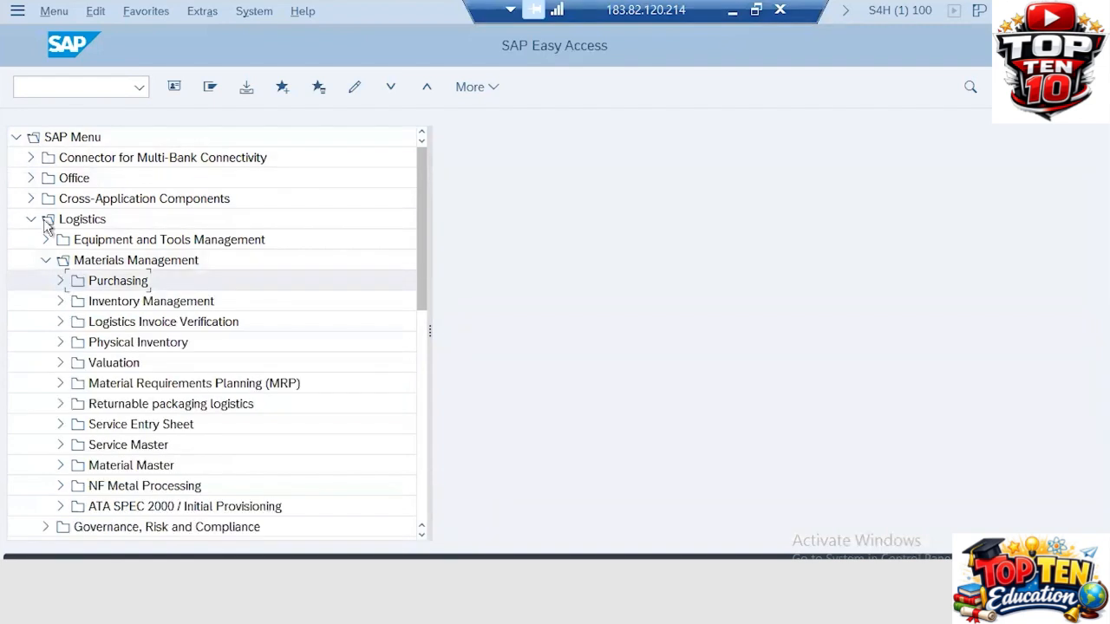
click(15, 138)
click(15, 138)
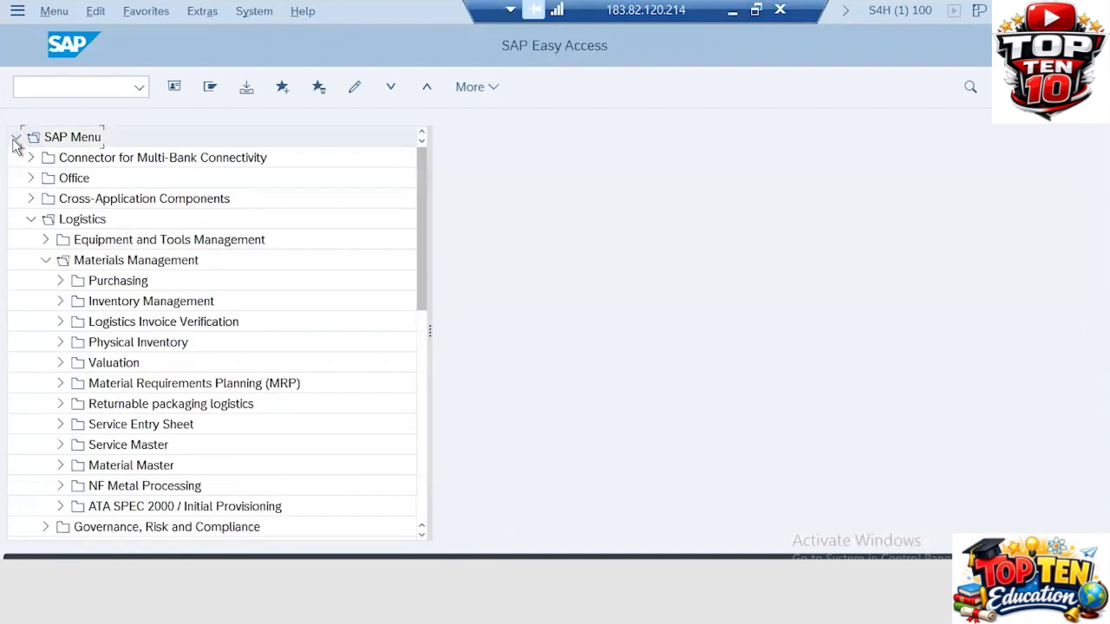
click(31, 220)
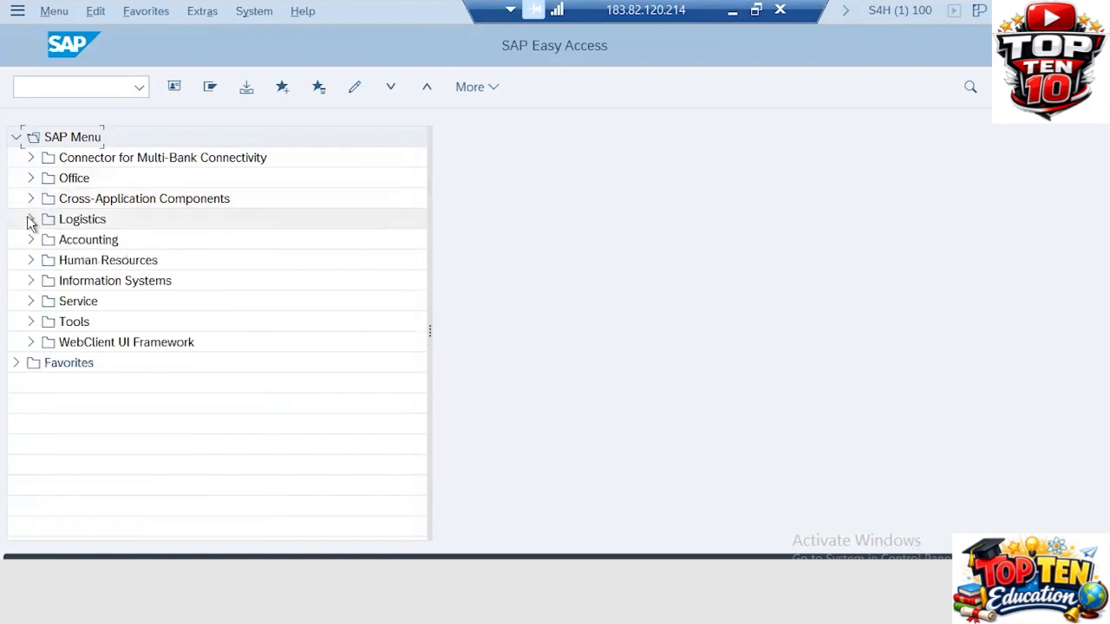
click(30, 220)
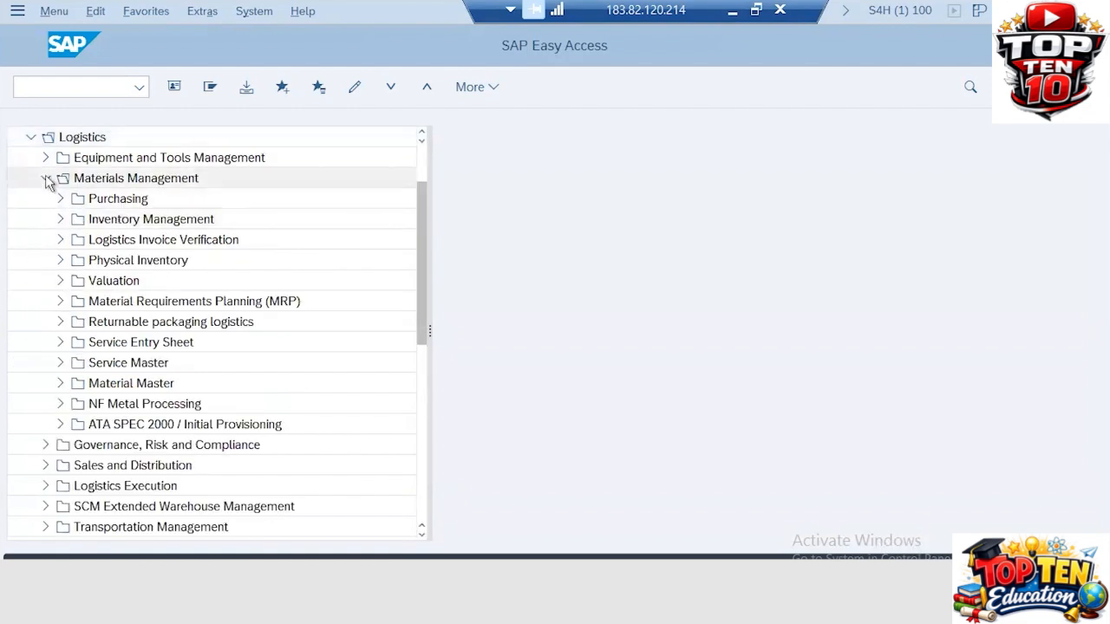
click(47, 179)
click(46, 179)
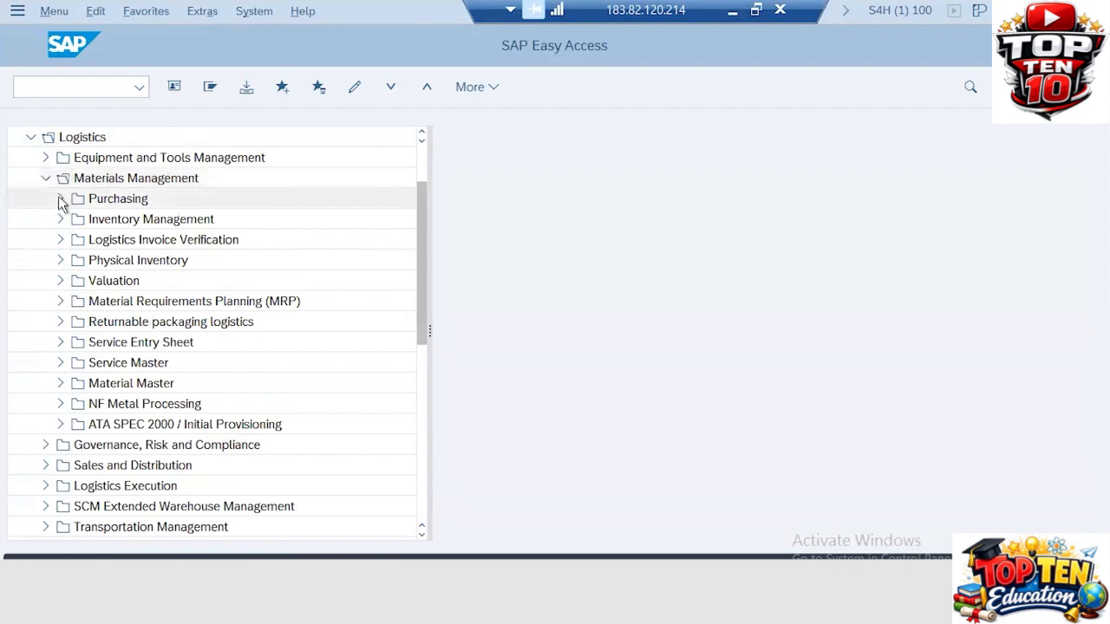
Expand Purchasing > Purchase Requisition and launch ME51N Create
click(61, 200)
click(61, 199)
click(61, 199)
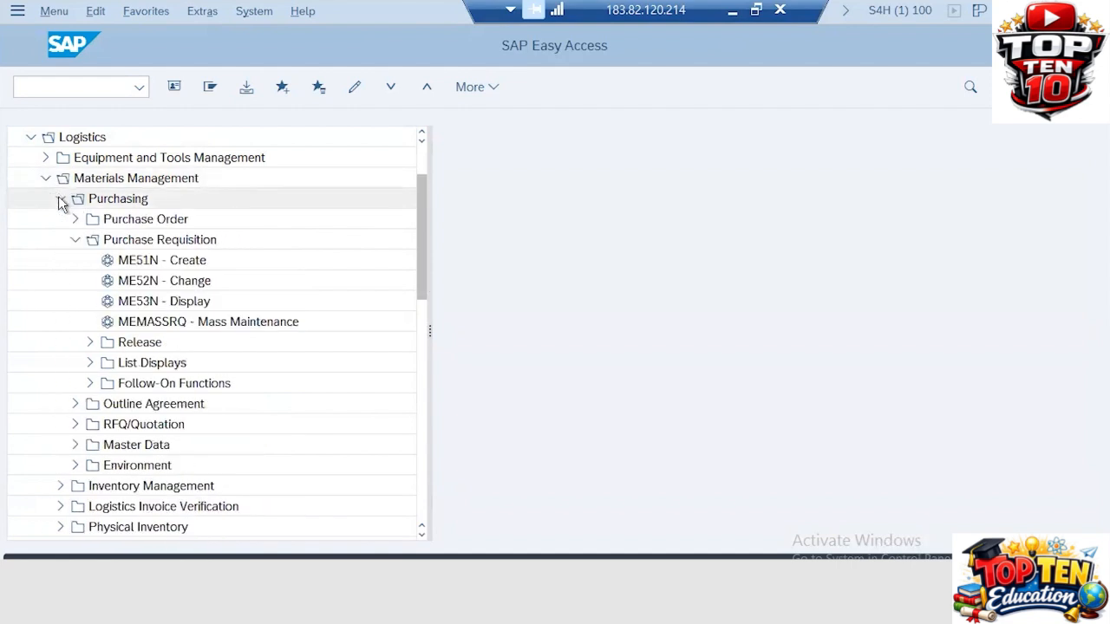
click(75, 241)
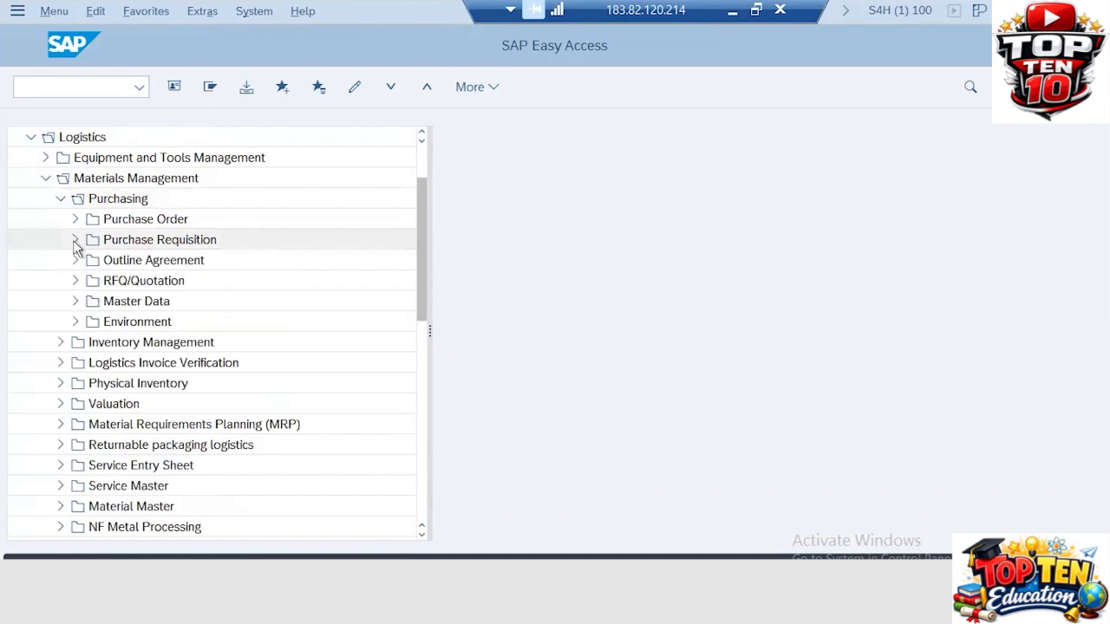
click(75, 243)
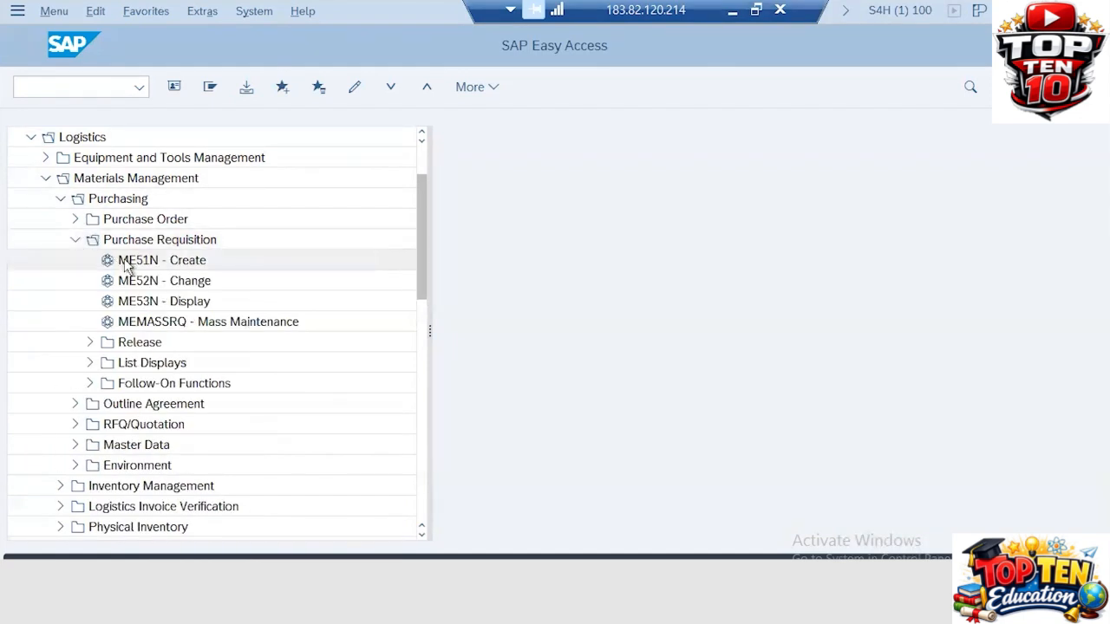
double_click(133, 266)
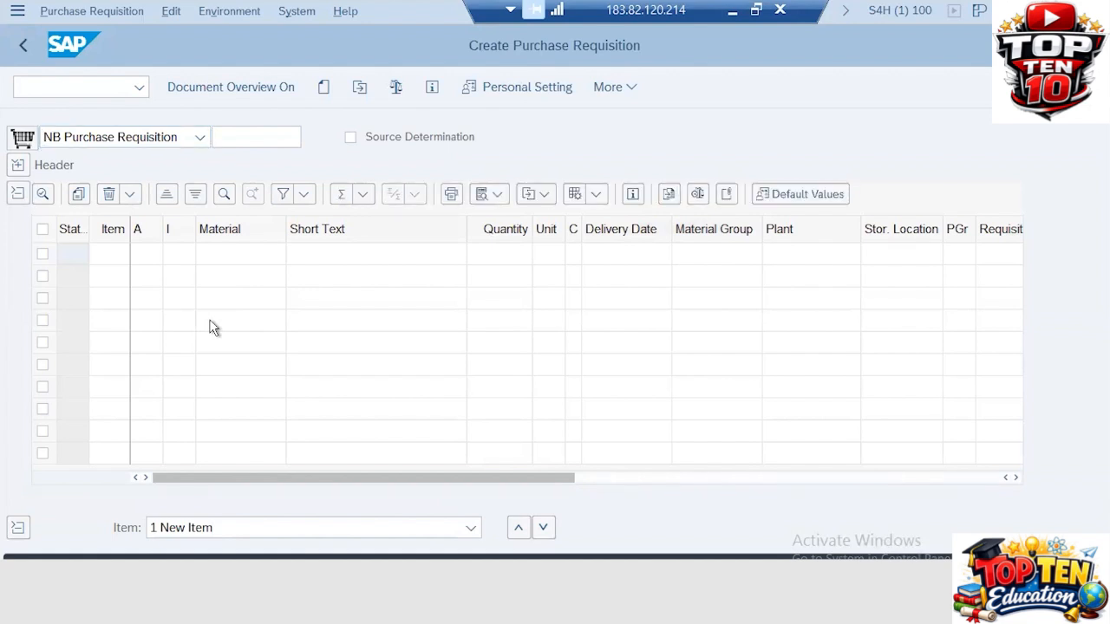
In a second session, run the MM60 materials list for plant ZA31
key(ctrl+n)
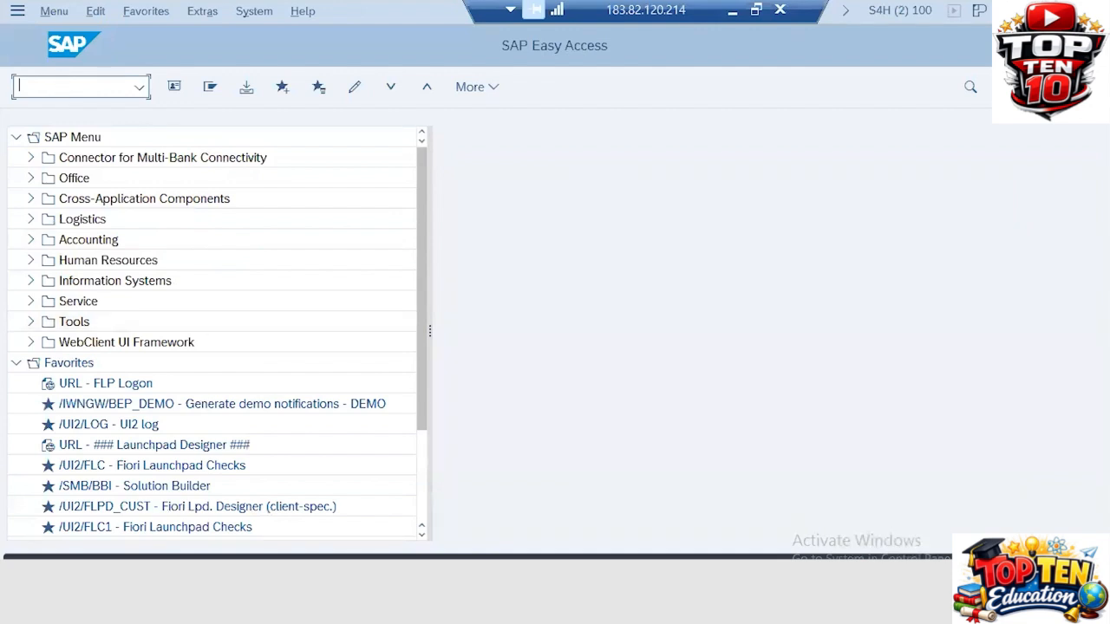
text(/NMM60)
key(Return)
click(313, 192)
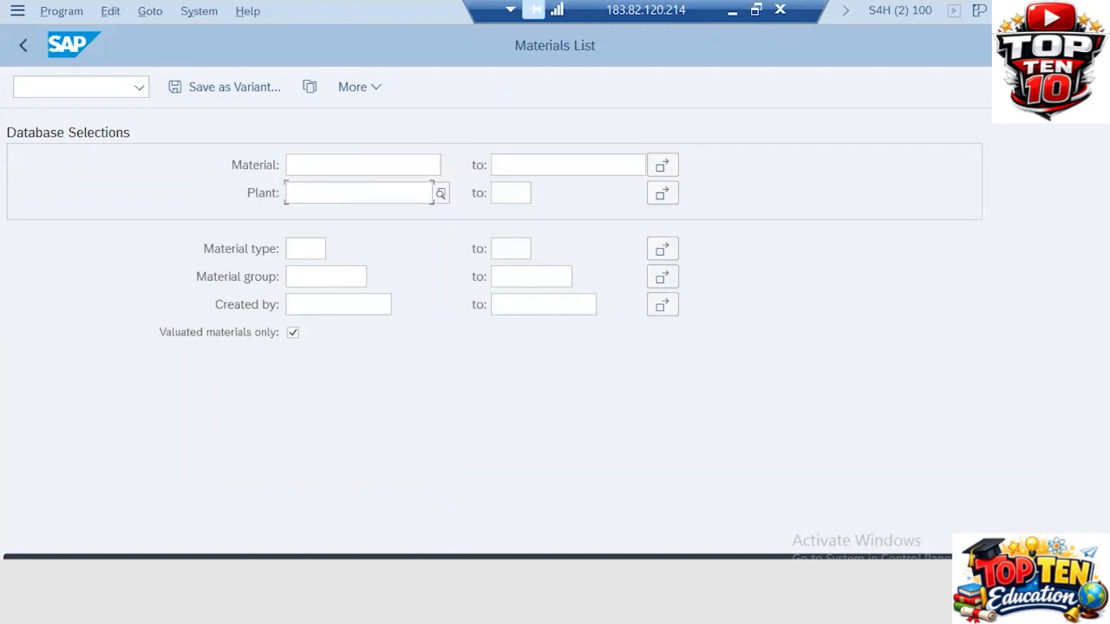
text(ZA31)
key(Return)
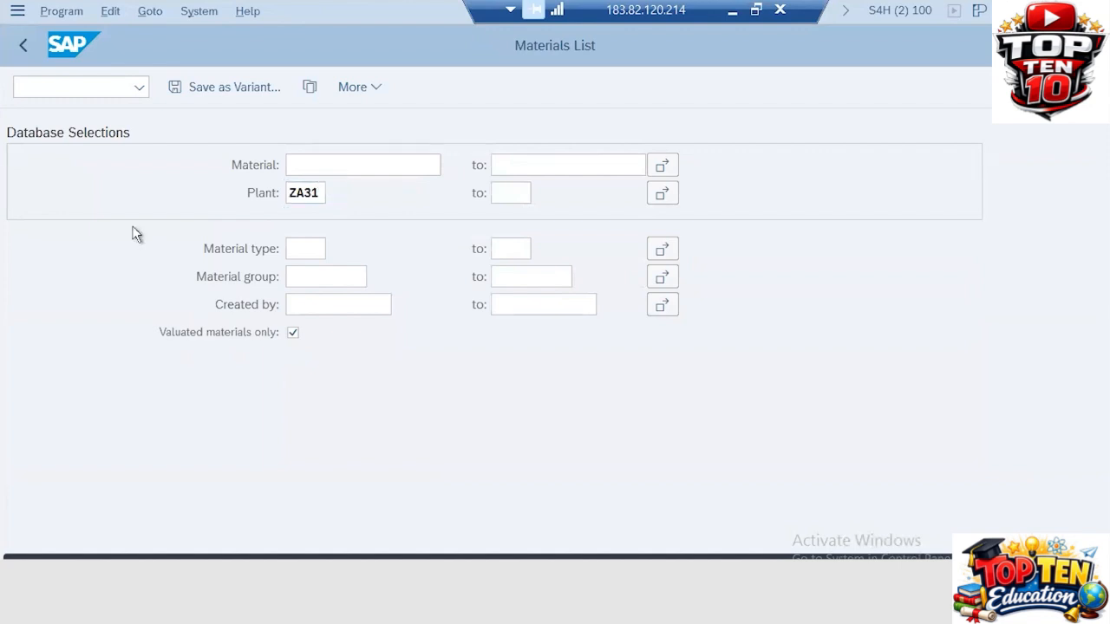
key(F8)
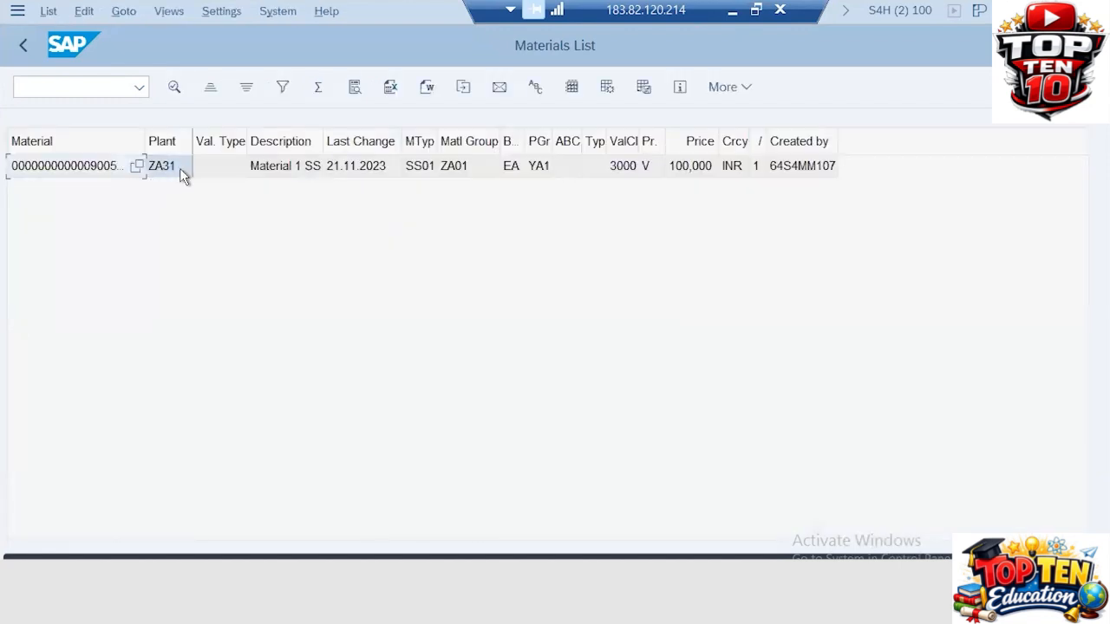
Inspect the listed material 900503 and its plant ZA31 in the materials list
click(179, 168)
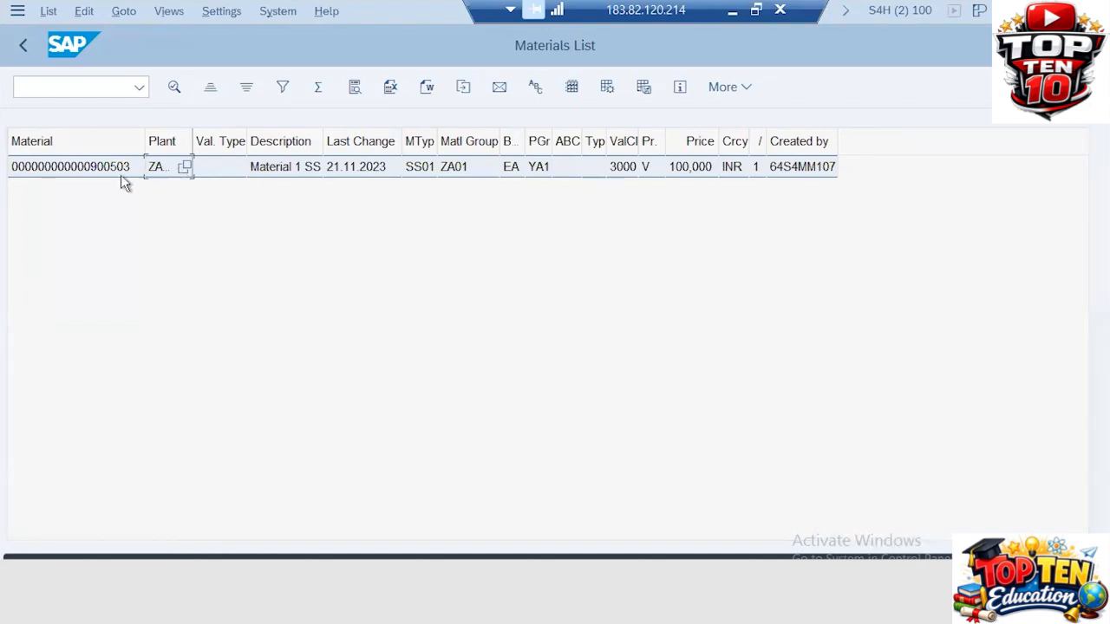
click(229, 175)
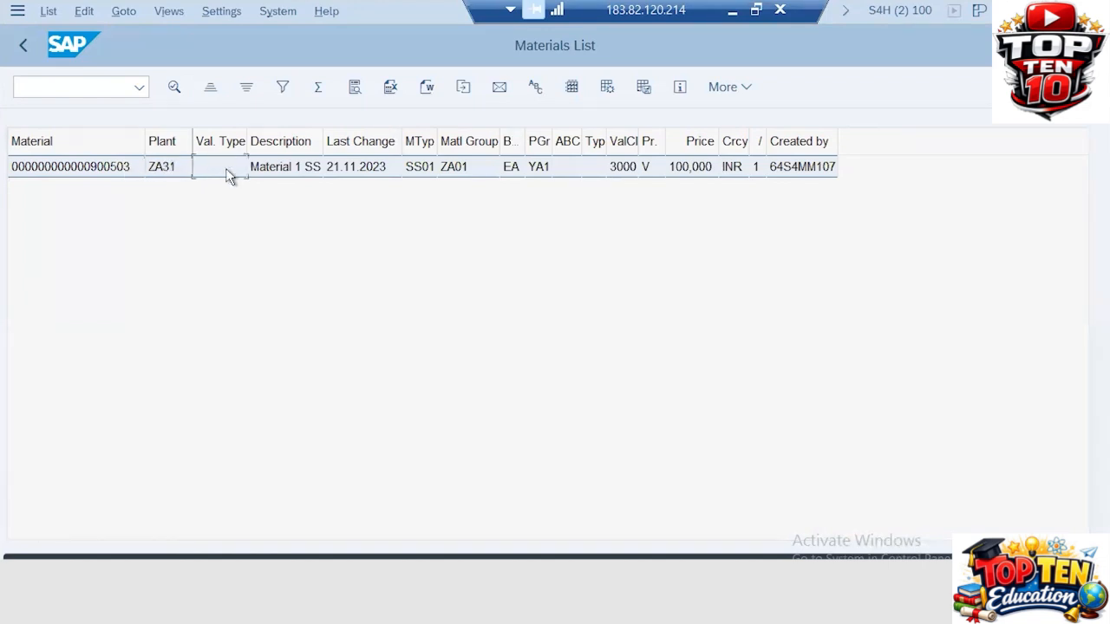
click(132, 173)
click(168, 167)
Enter material 900503 in the requisition's first item
key(alt+Tab)
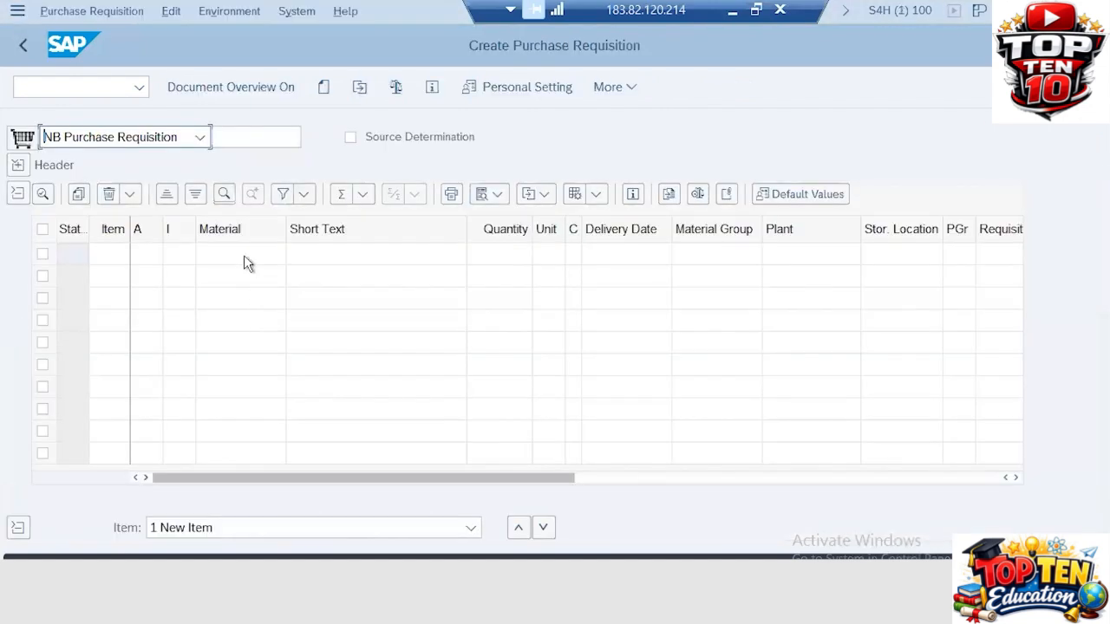
click(244, 258)
text(90)
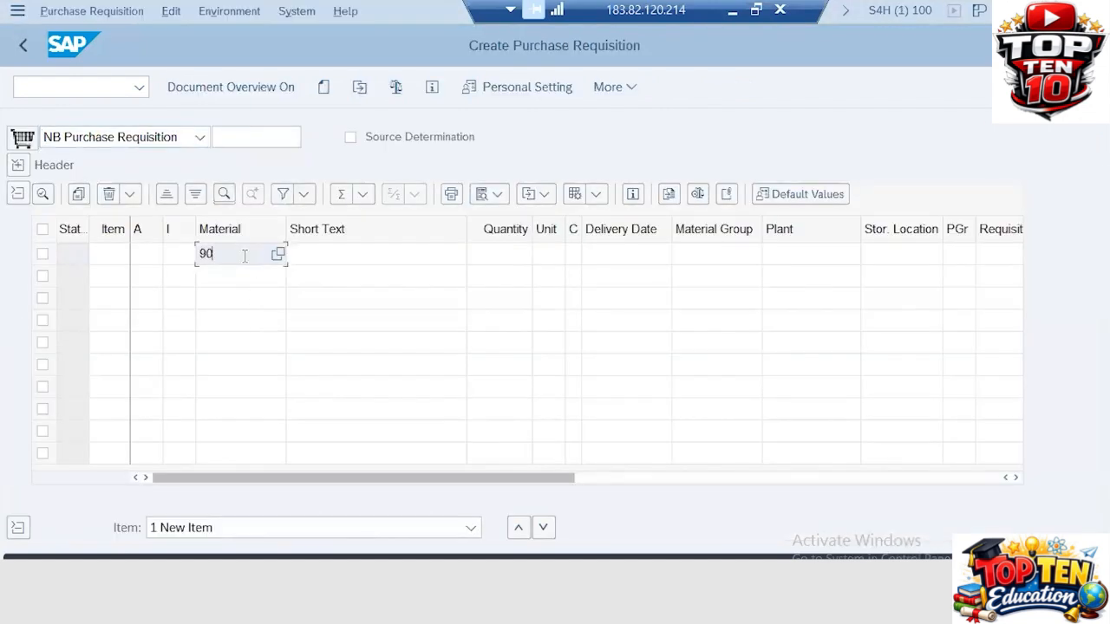
text(0503)
key(alt+Tab)
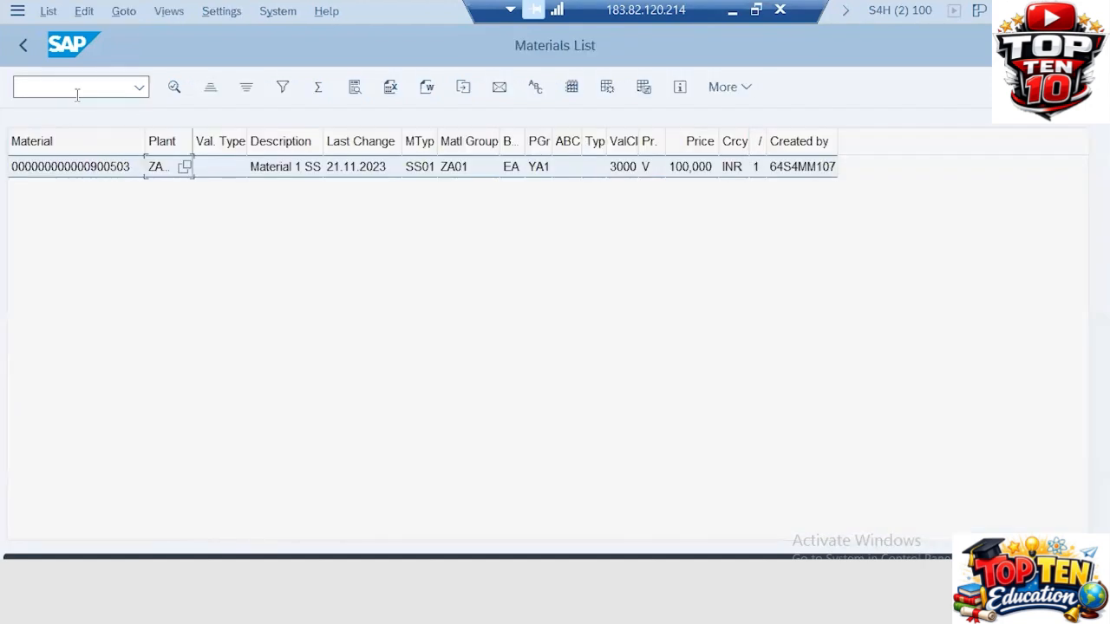
Run the MKVZ supplier list for purchasing organization ZA51 and review its two ZA02 suppliers
text(/NMKVZ)
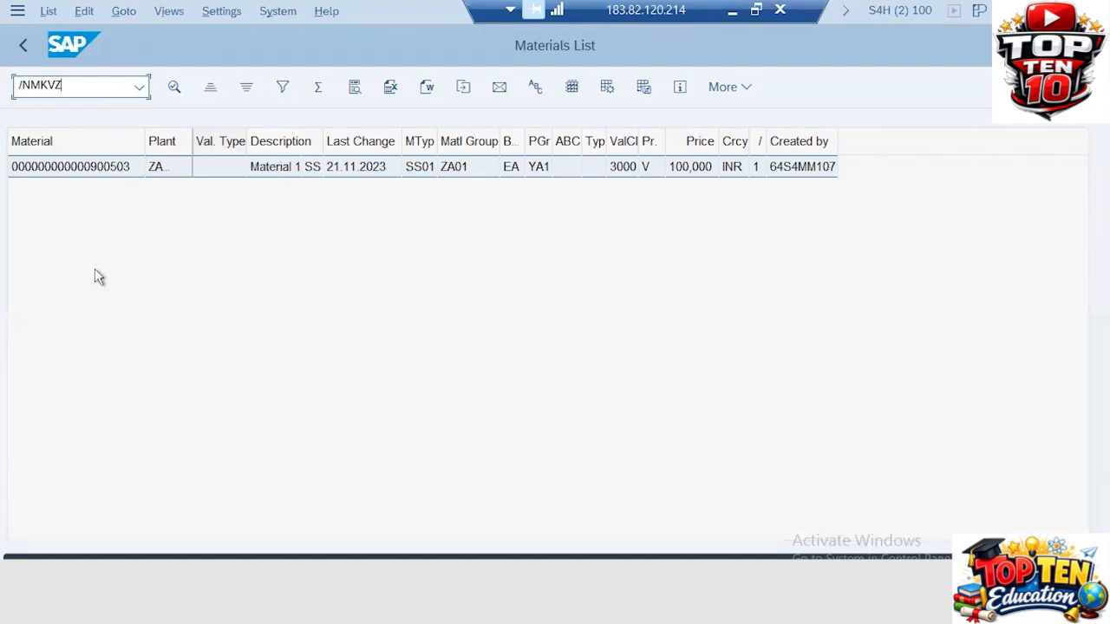
key(Return)
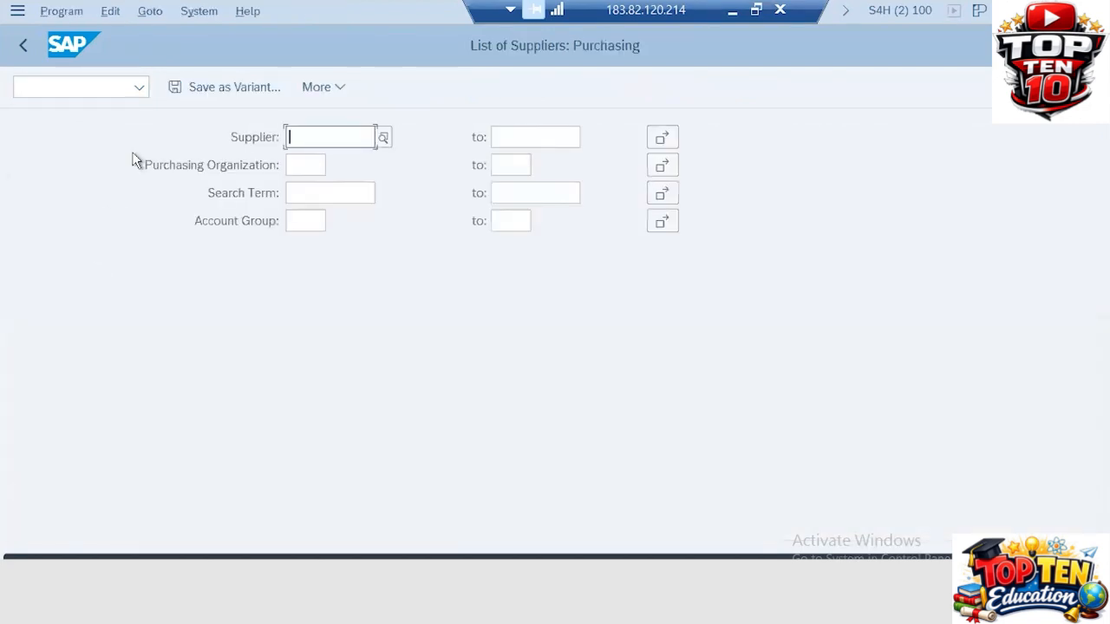
click(294, 166)
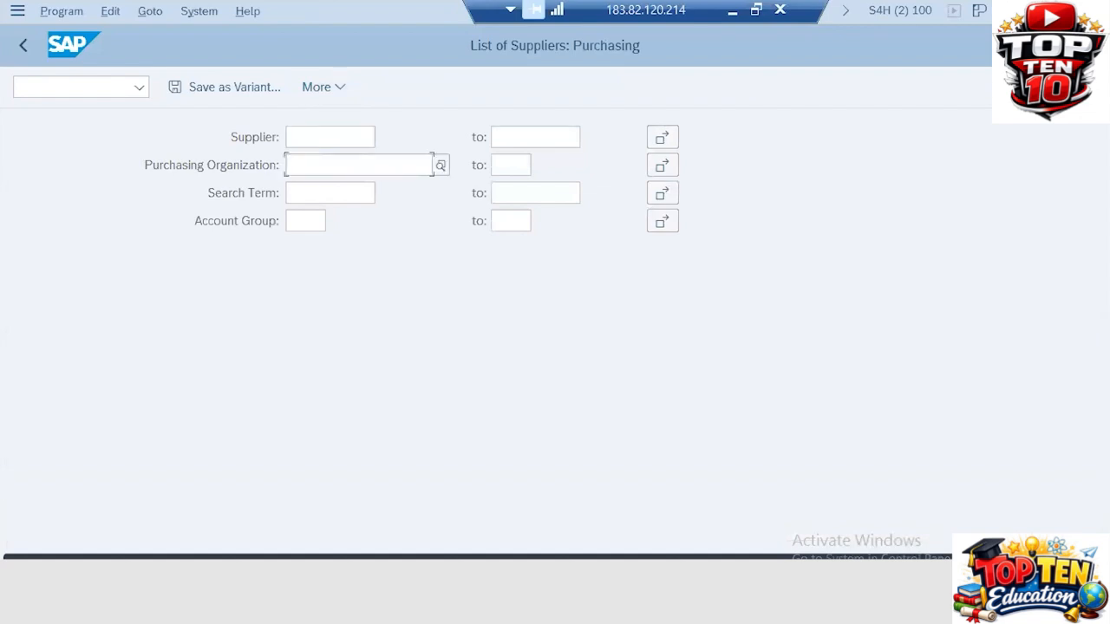
text(ZA51)
key(Return)
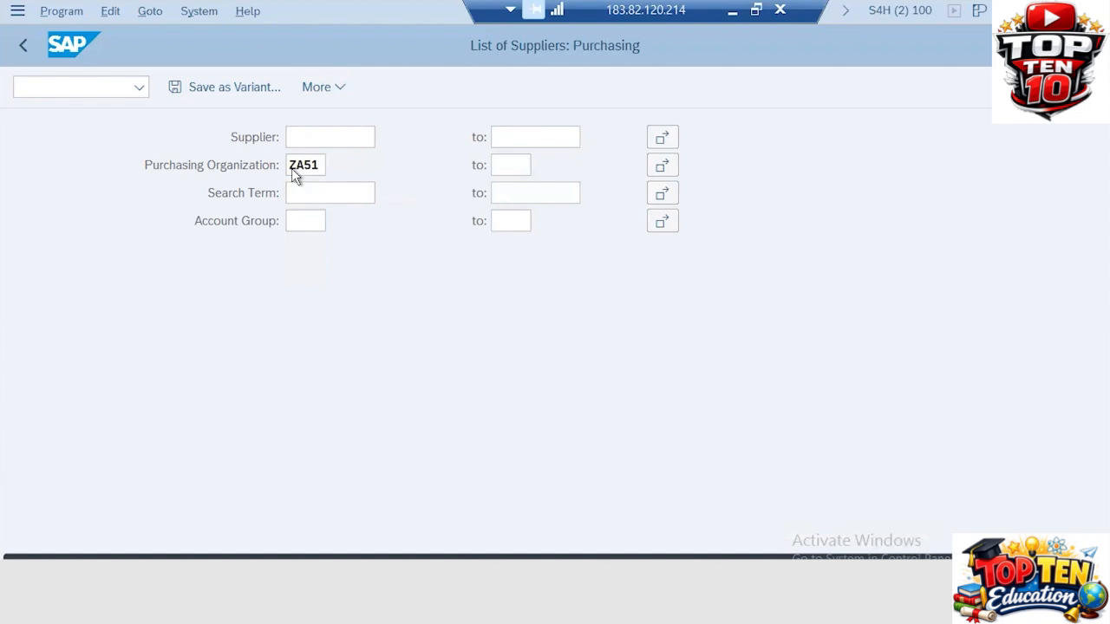
key(F8)
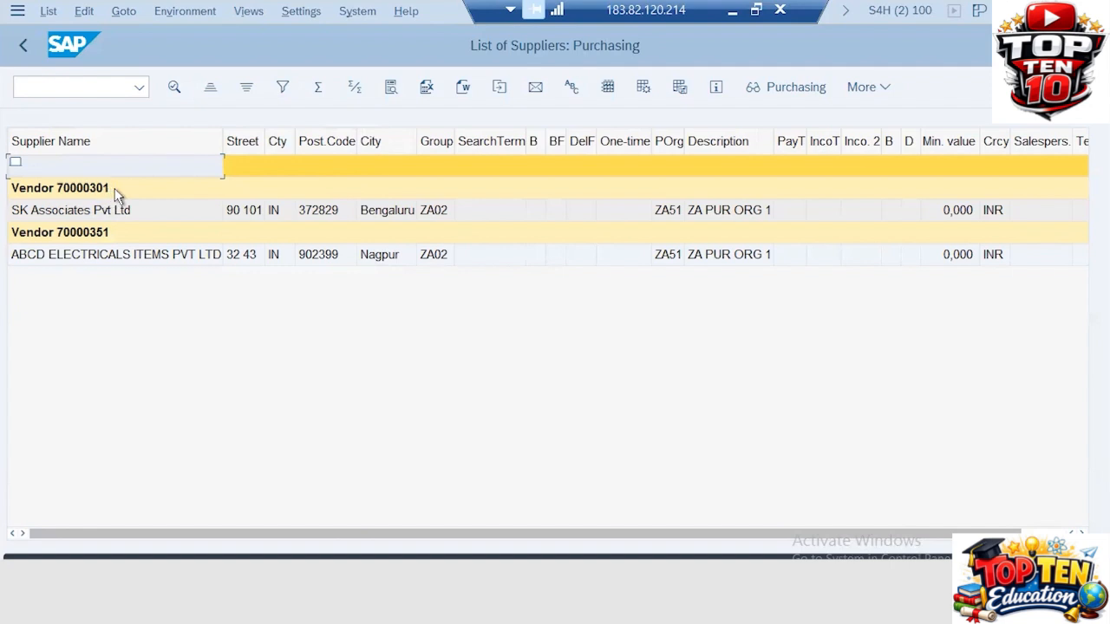
click(62, 185)
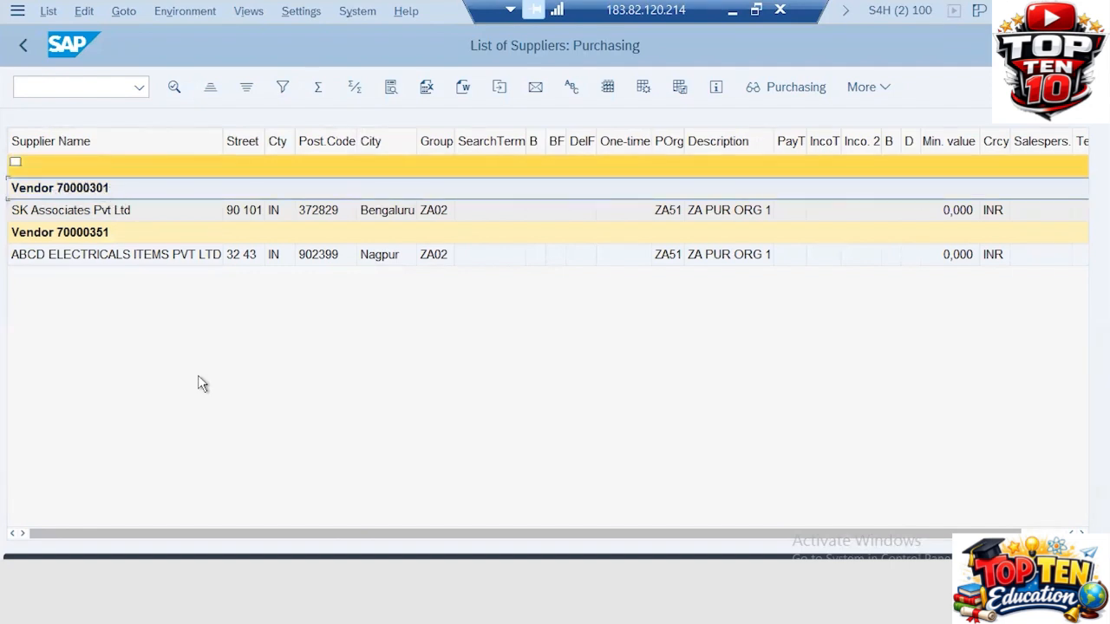
key(alt+Tab)
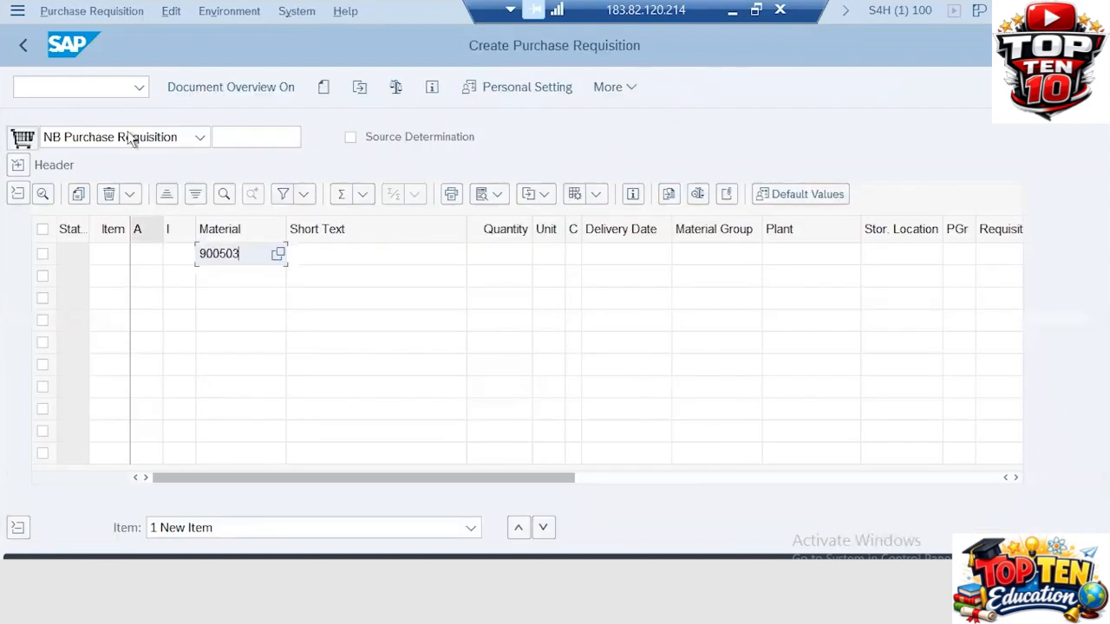
Change the requisition's document type from NB to ZANB ZA PUR REQ
click(18, 195)
click(109, 138)
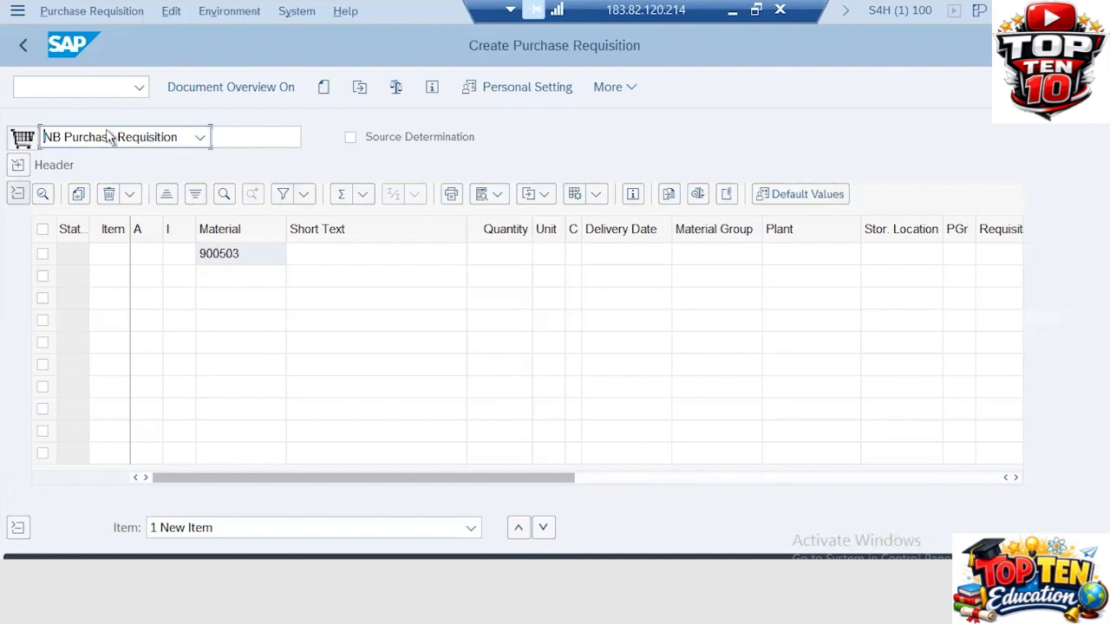
click(200, 139)
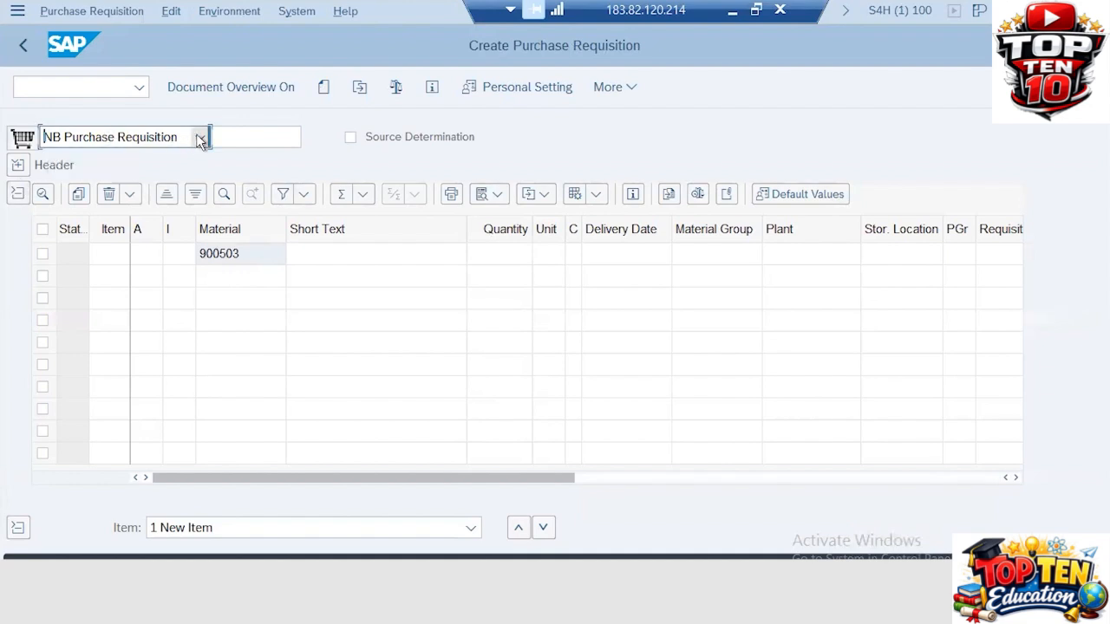
click(201, 140)
click(200, 140)
click(200, 140)
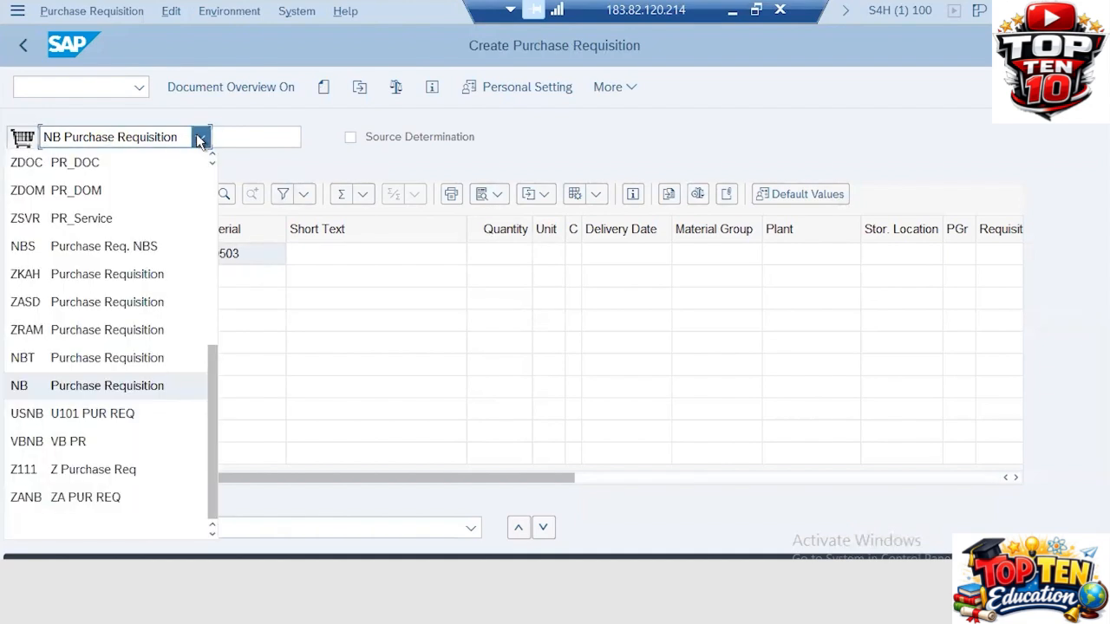
click(200, 139)
click(200, 139)
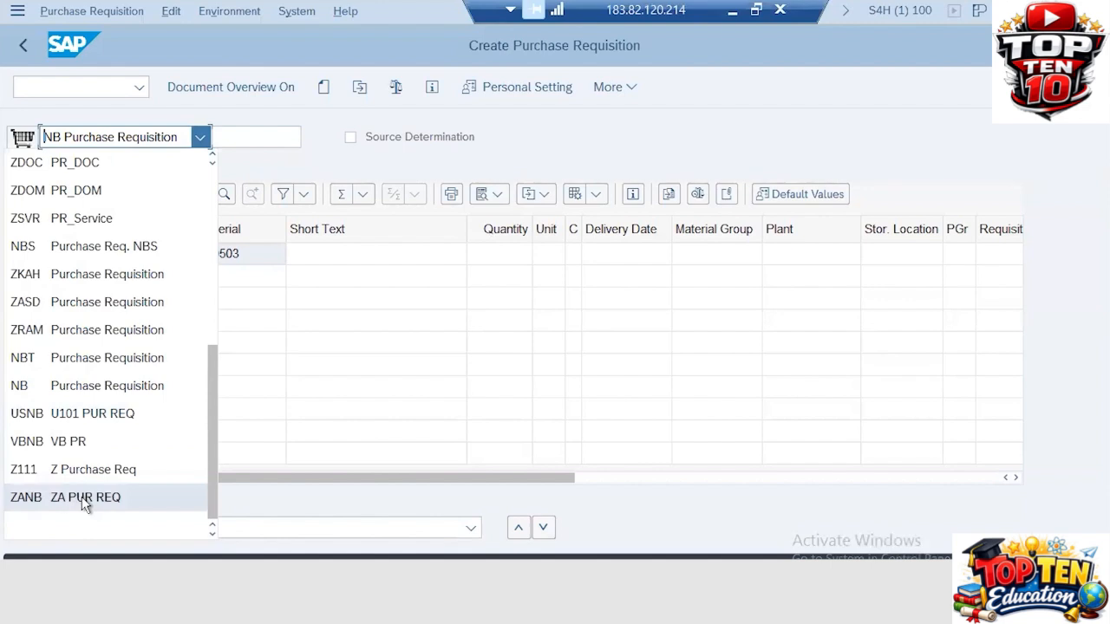
click(127, 497)
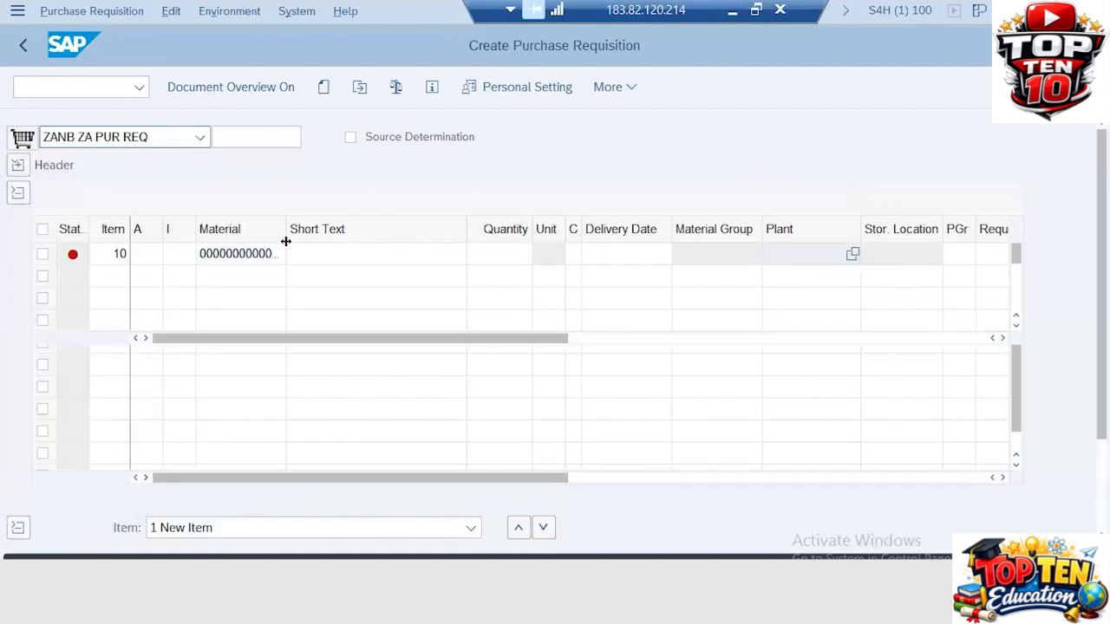
Write the header note 'This Purchase Requisition is created for urgent basis.'
click(17, 165)
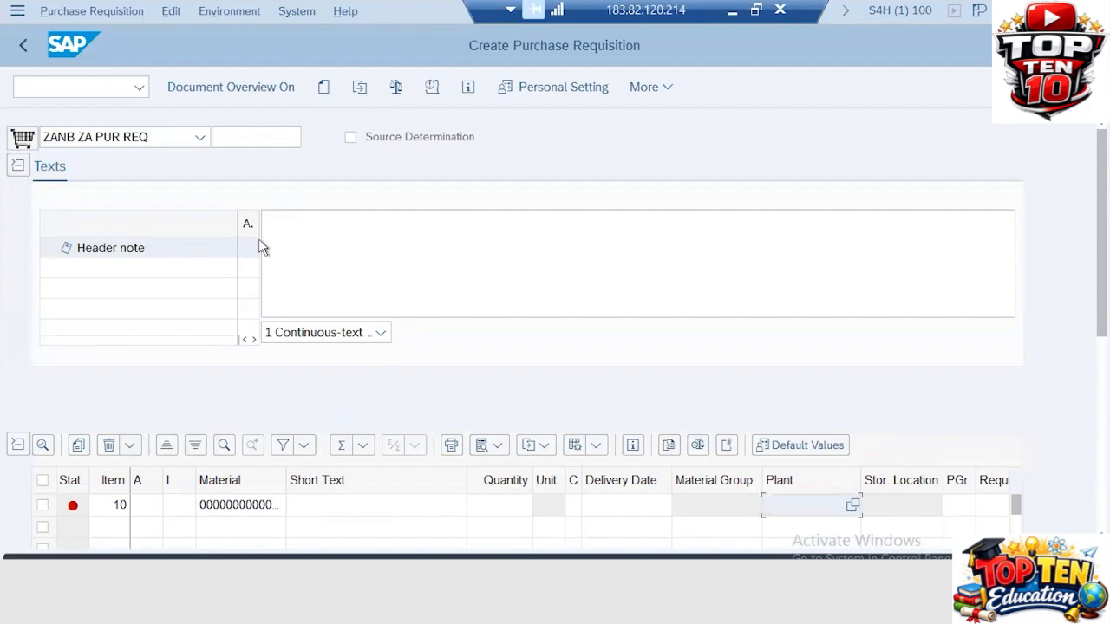
click(282, 230)
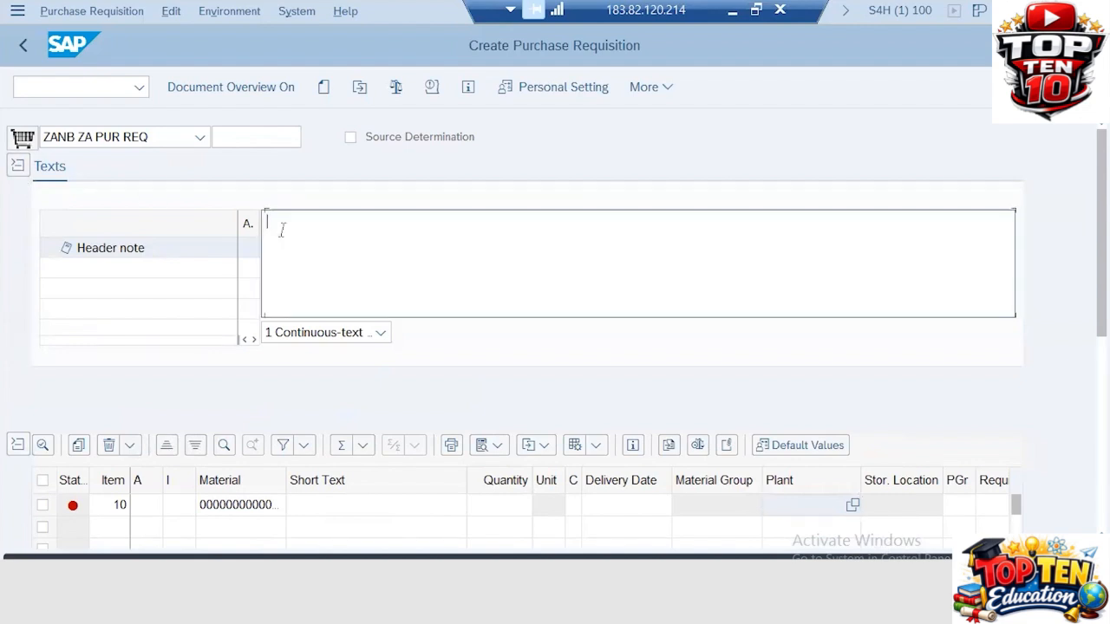
text(t)
key(BackSpace)
text(This Purca)
key(BackSpace)
text(hase Requ)
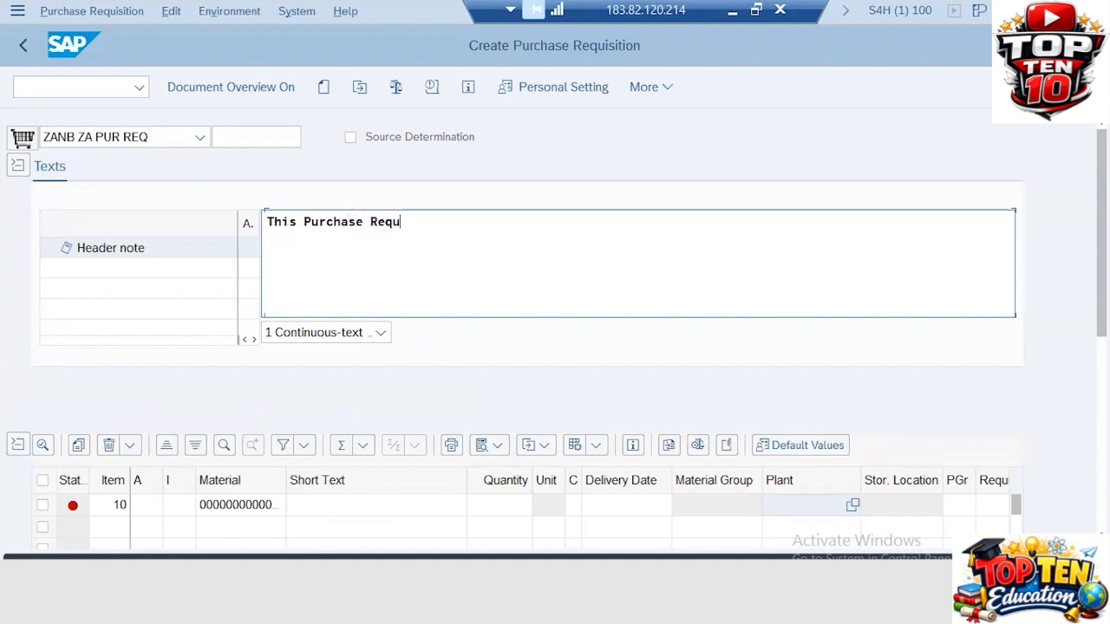
text(isition is crea)
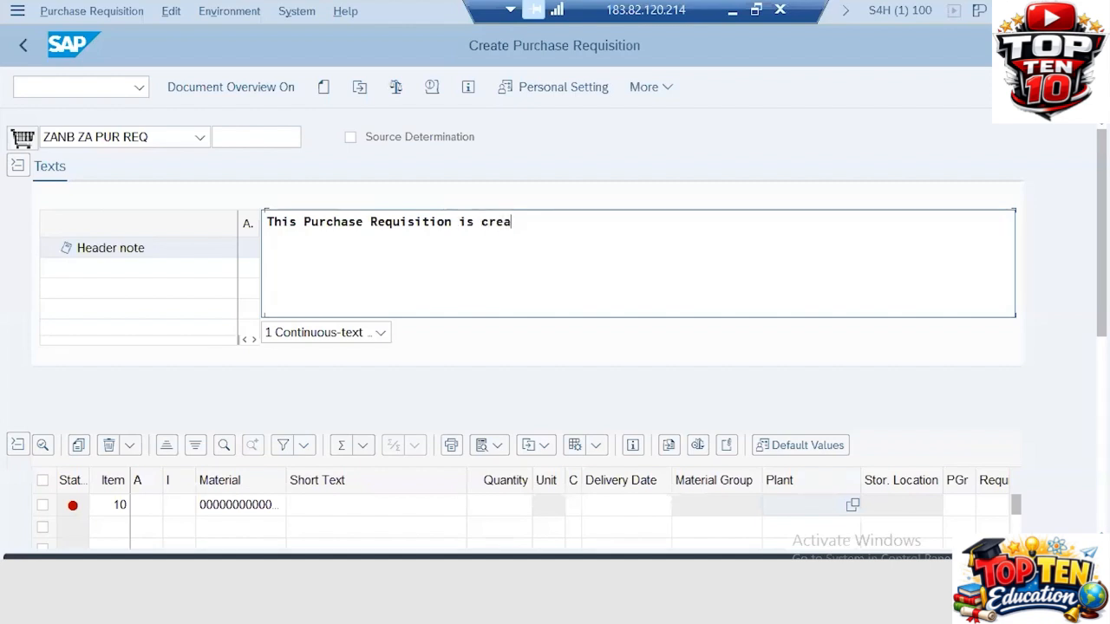
text(ted for urge)
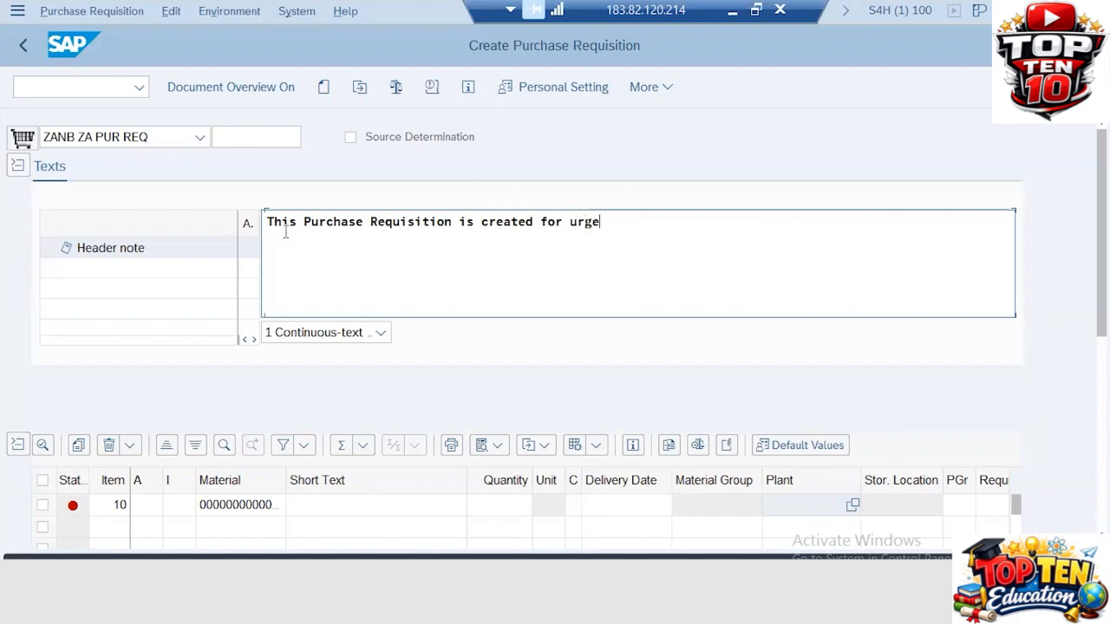
text(nt basis.)
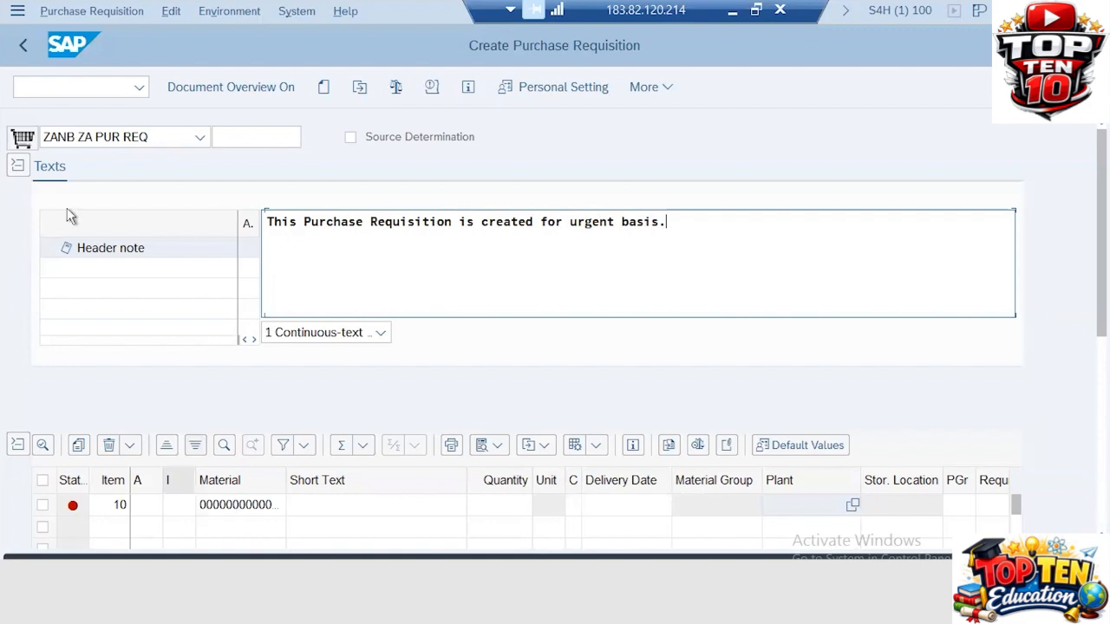
click(17, 164)
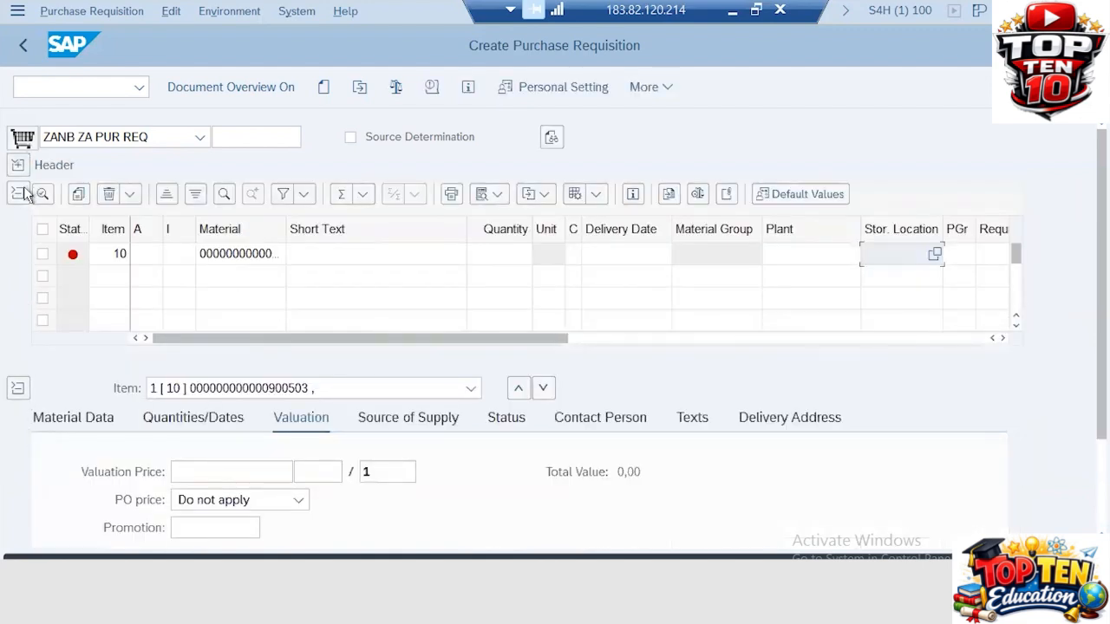
Collapse the item overview and item detail sections, then reopen the item overview table
click(19, 195)
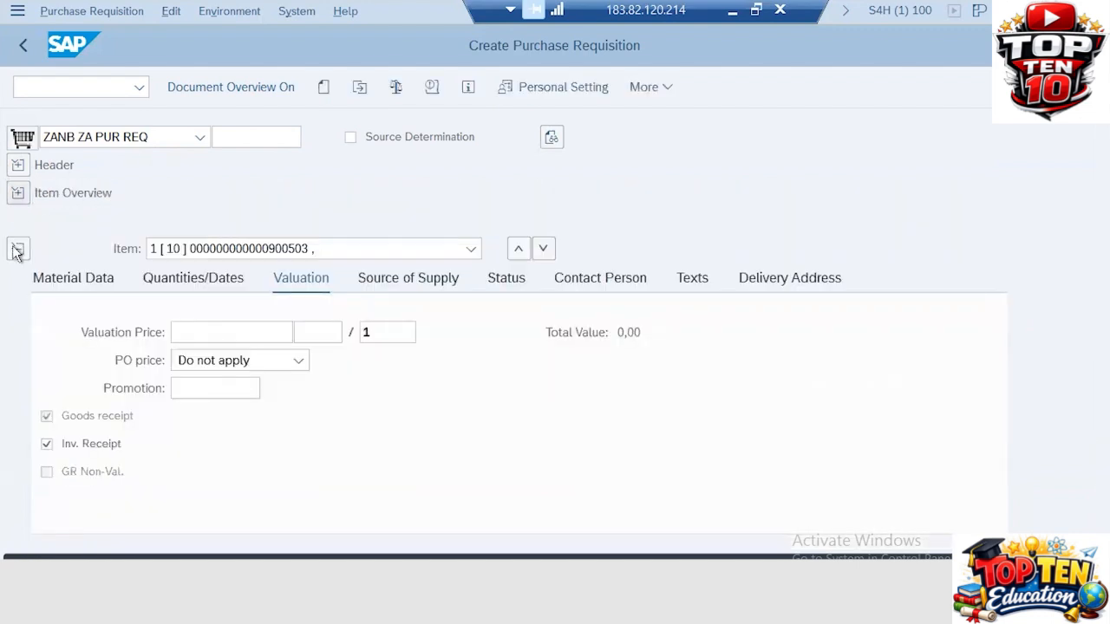
click(17, 249)
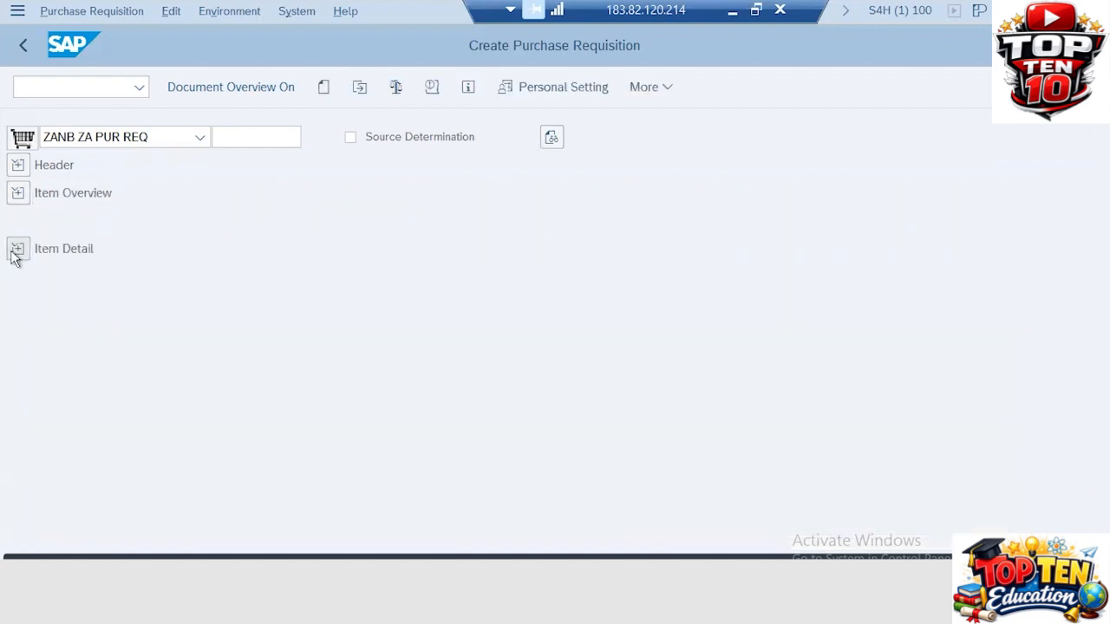
click(19, 194)
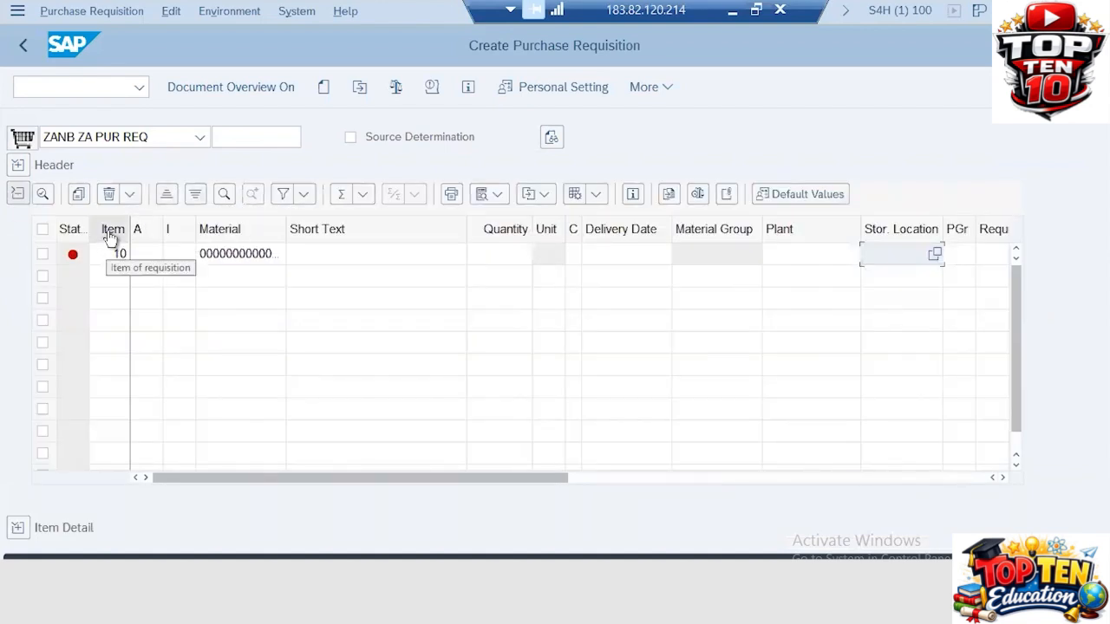
click(111, 276)
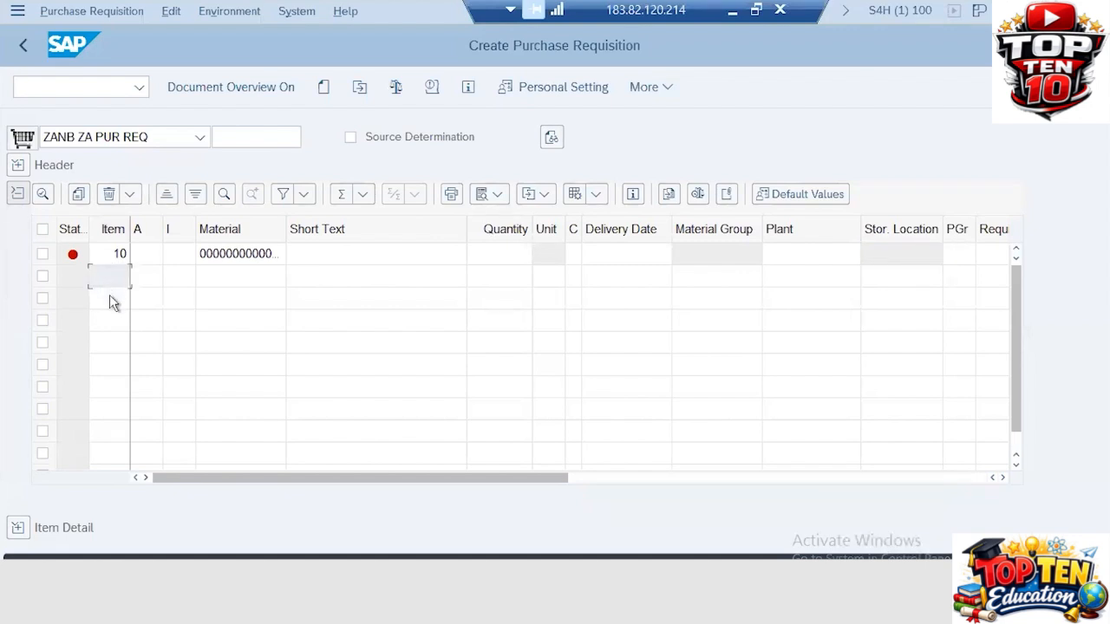
click(110, 326)
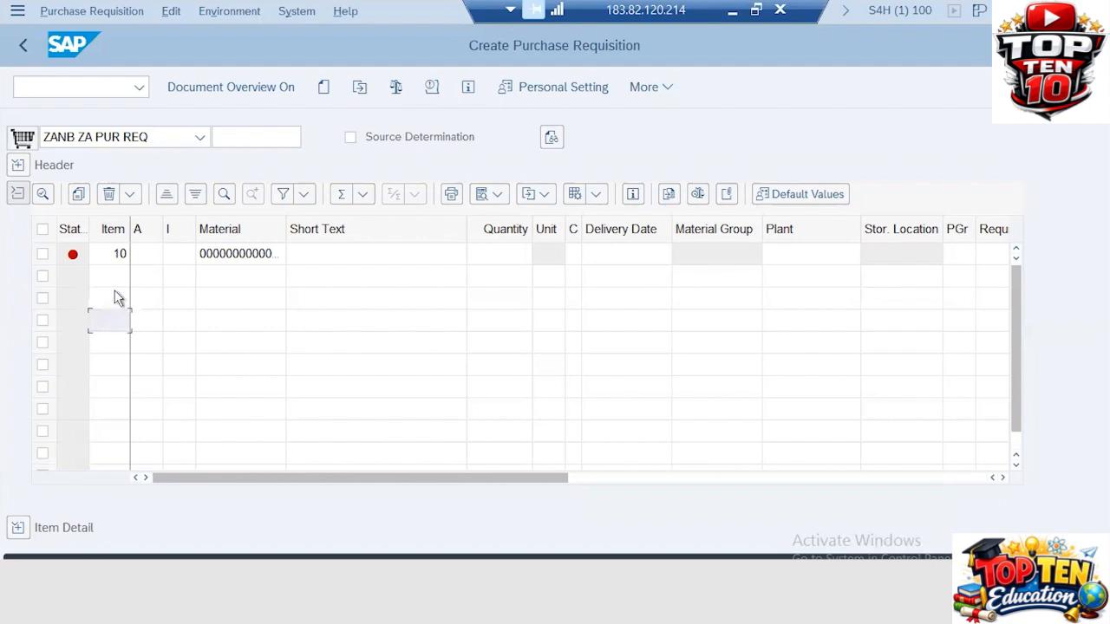
click(173, 254)
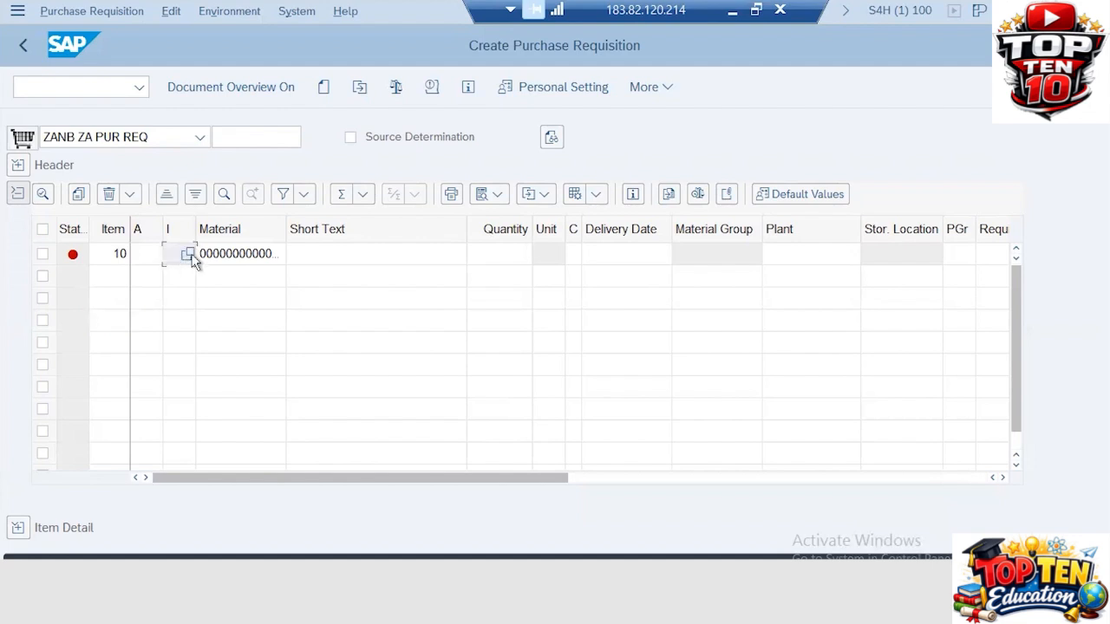
click(190, 255)
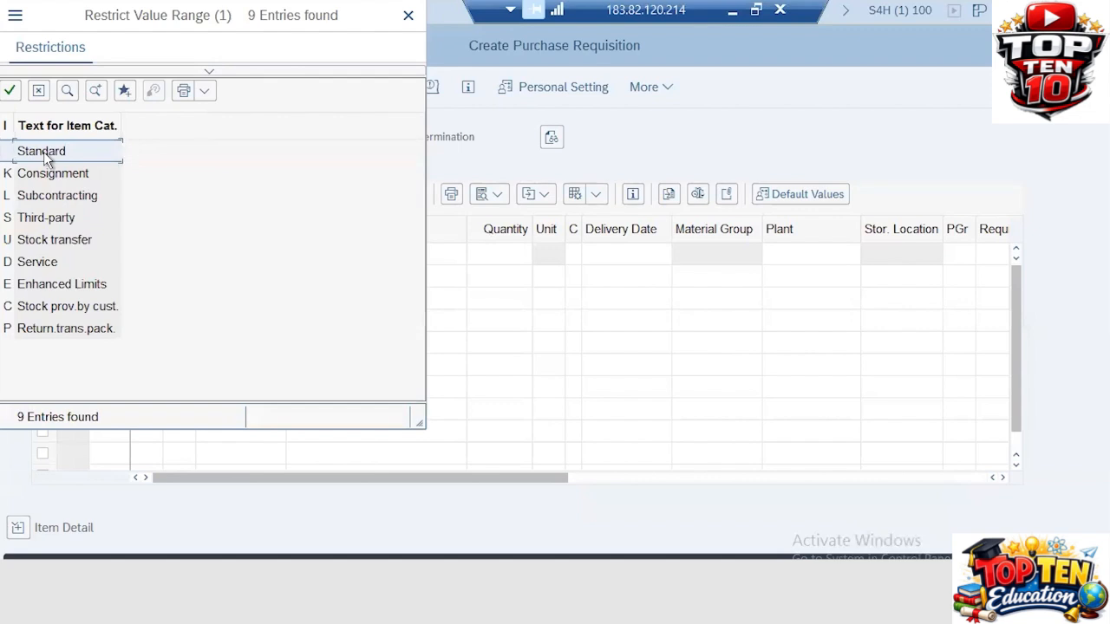
double_click(43, 152)
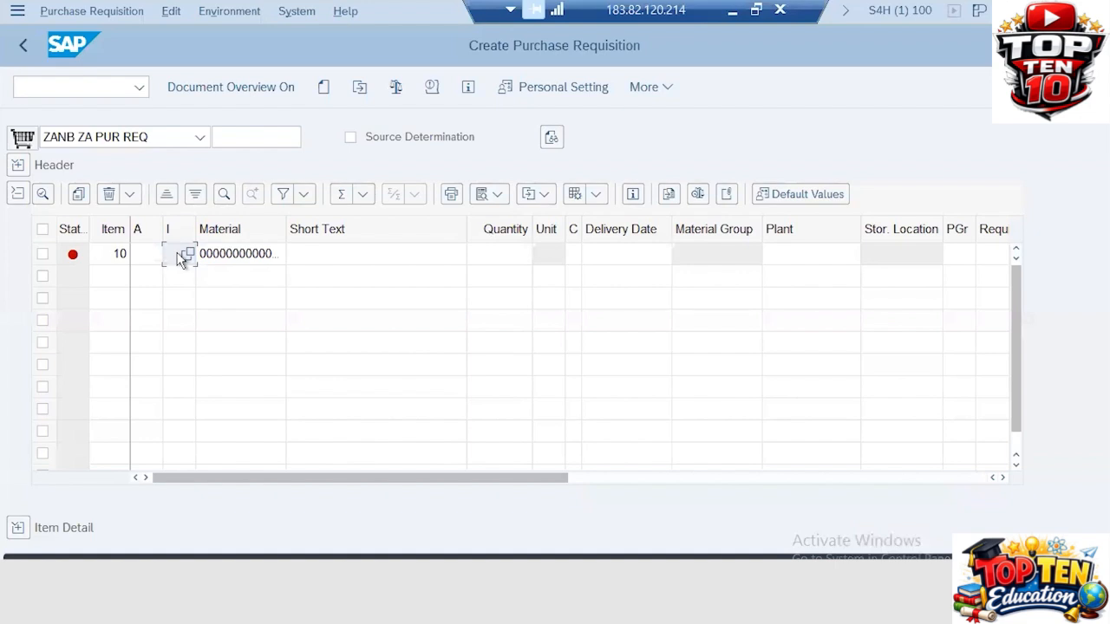
click(259, 253)
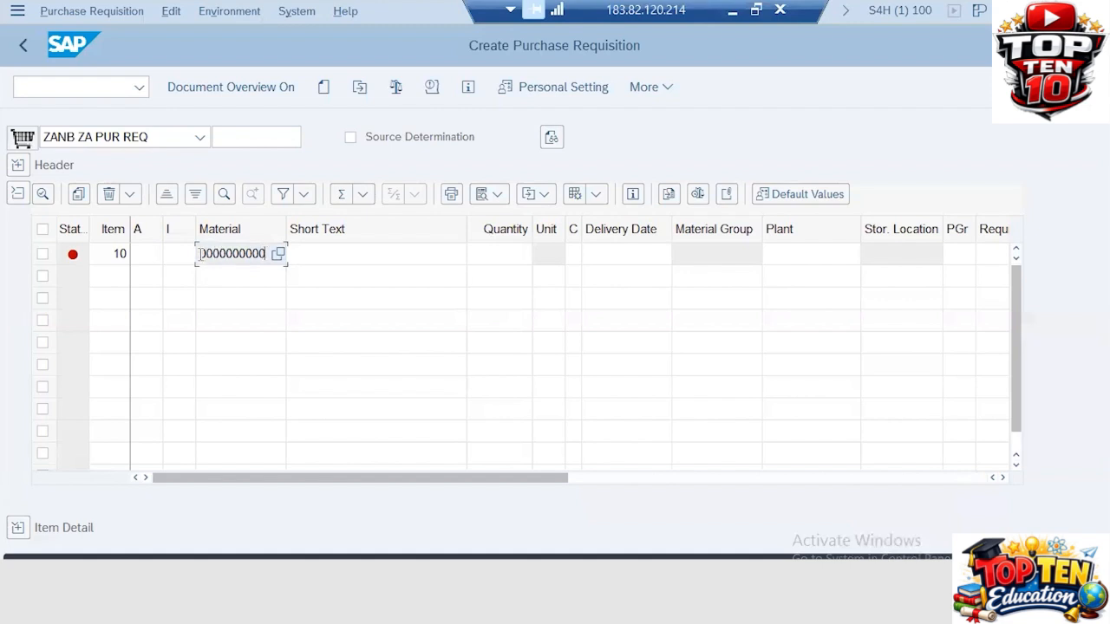
Give item 10 material 900503 and quantity 500
drag(329, 254, 445, 251)
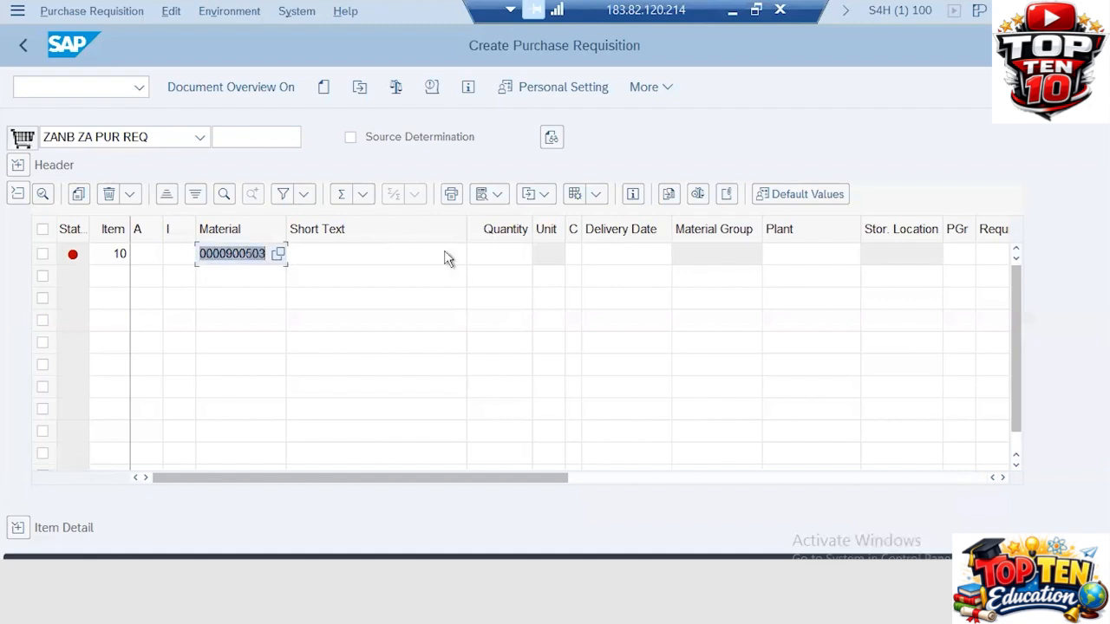
key(BackSpace)
text(900503)
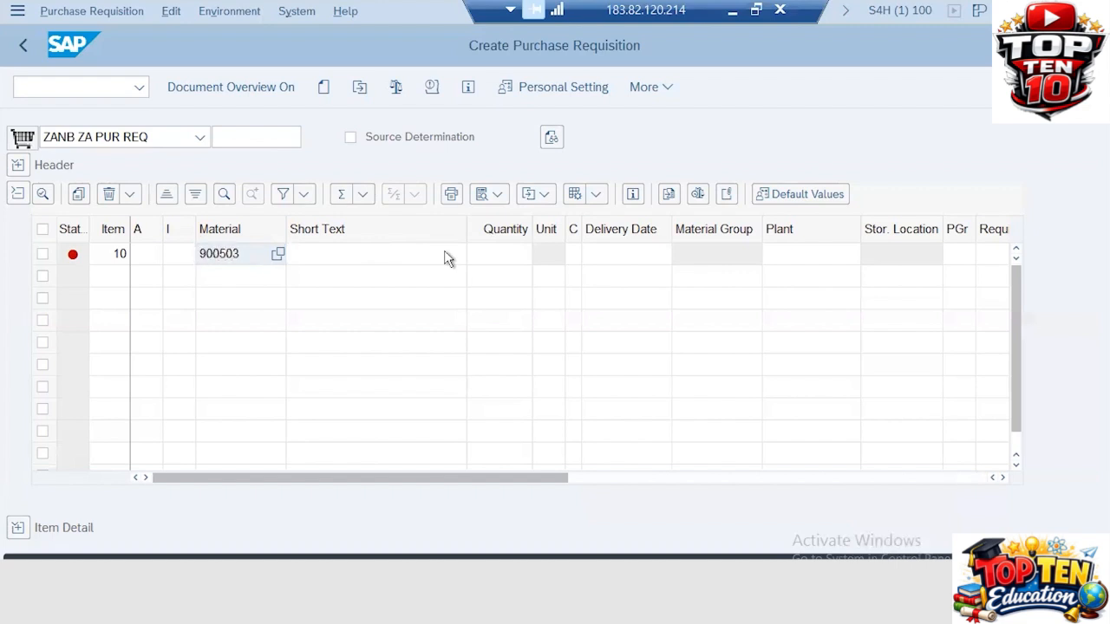
key(Return)
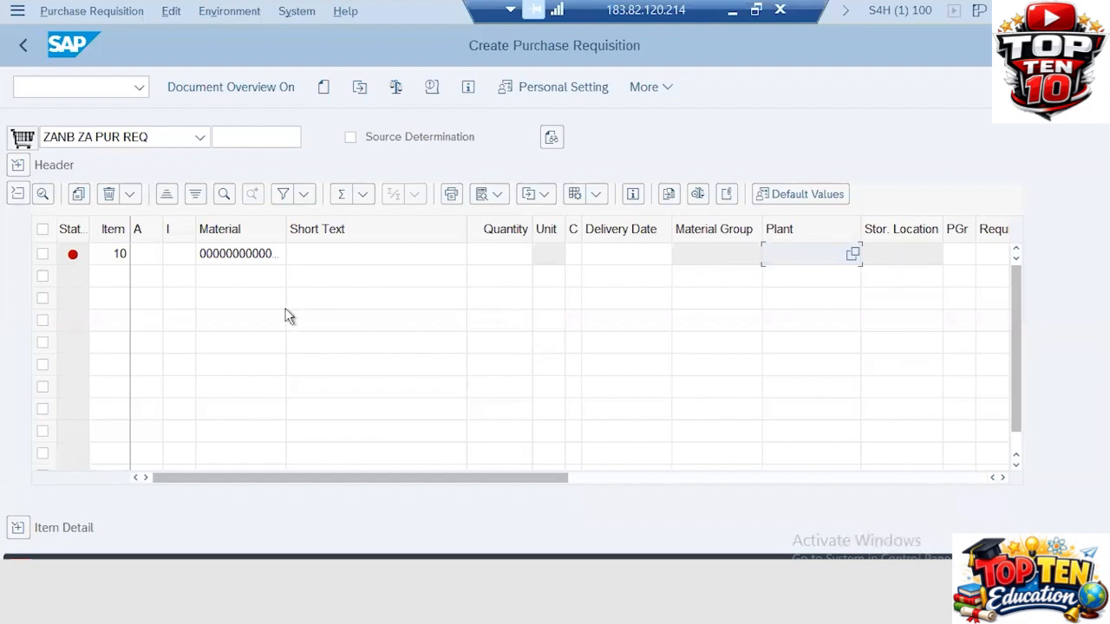
click(498, 254)
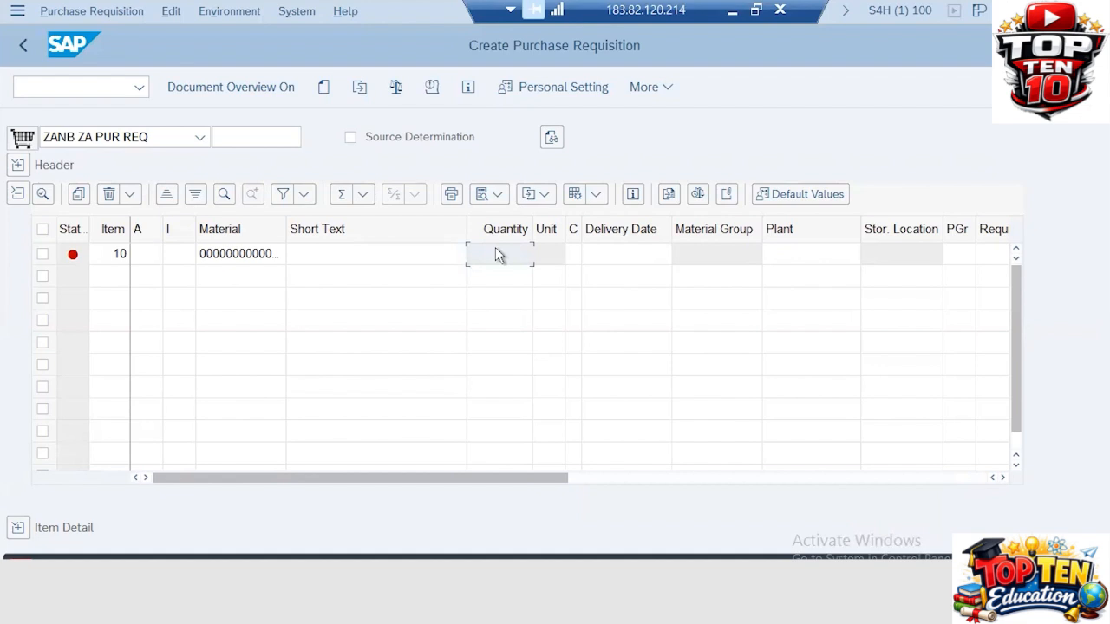
text(500)
key(Return)
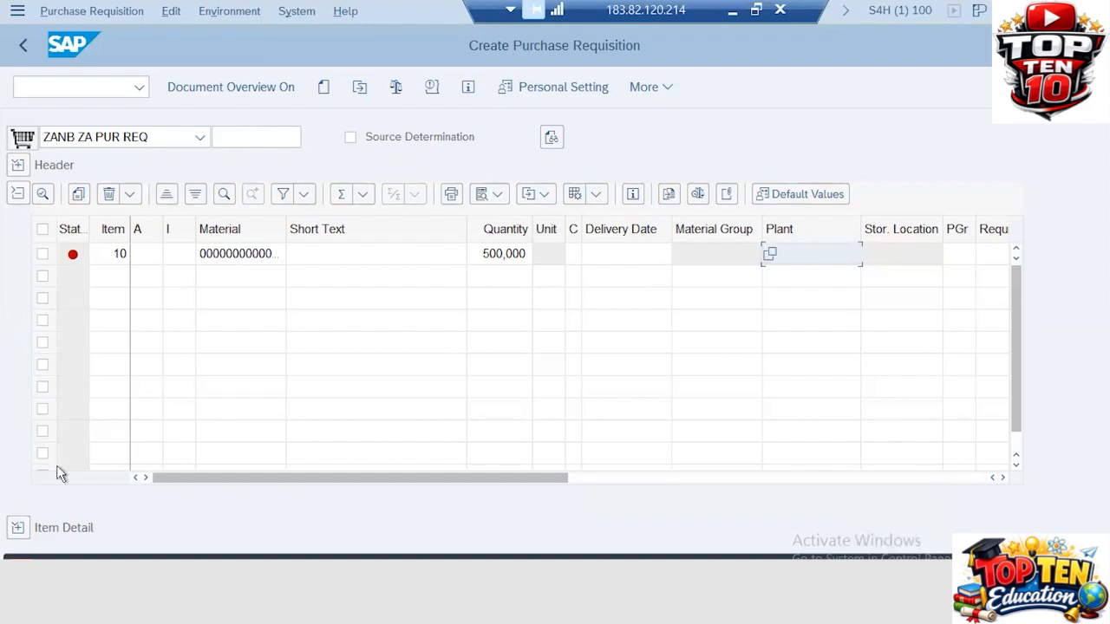
Set item 10's plant to ZA31 so its short text and delivery date fill in
click(803, 250)
text(zaa)
key(BackSpace)
text(31)
key(Return)
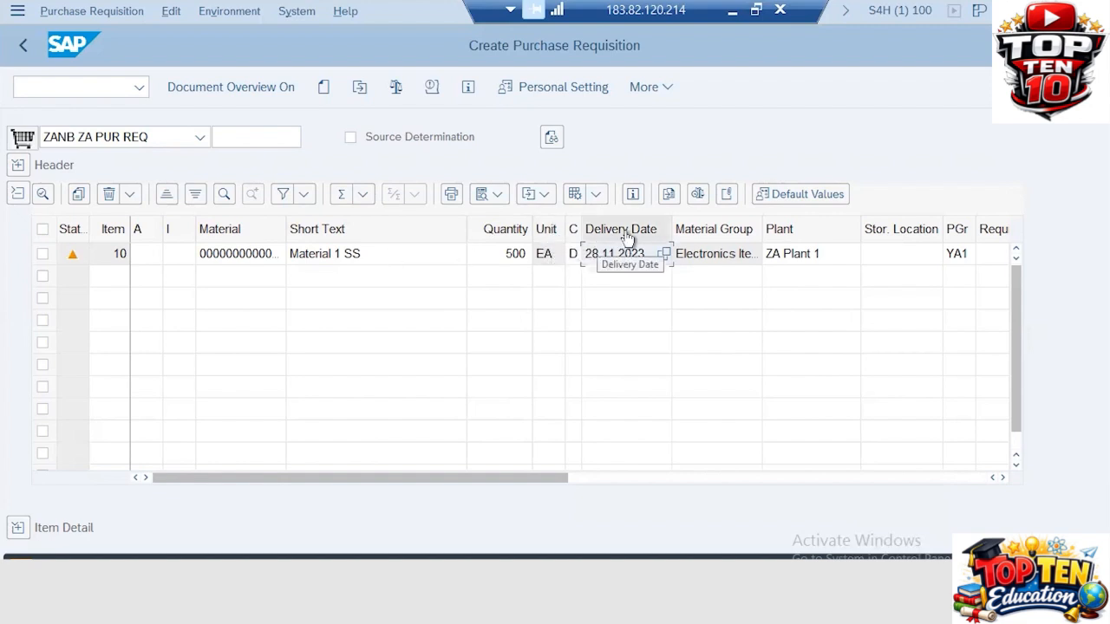
Set item 10's delivery date to 30.11.2023 from the calendar
click(662, 253)
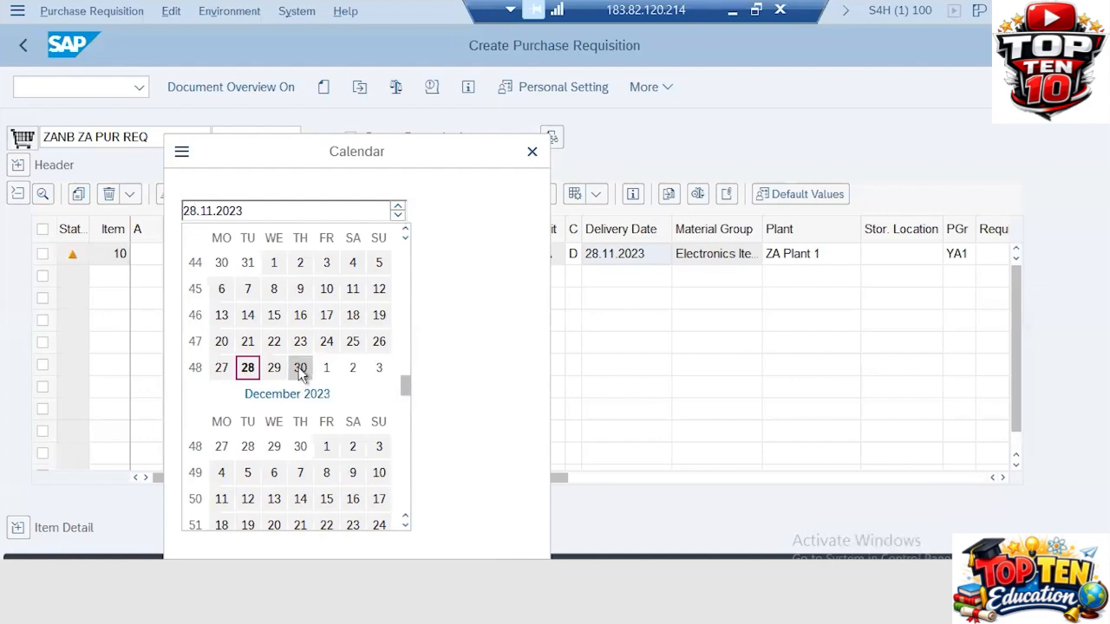
click(299, 368)
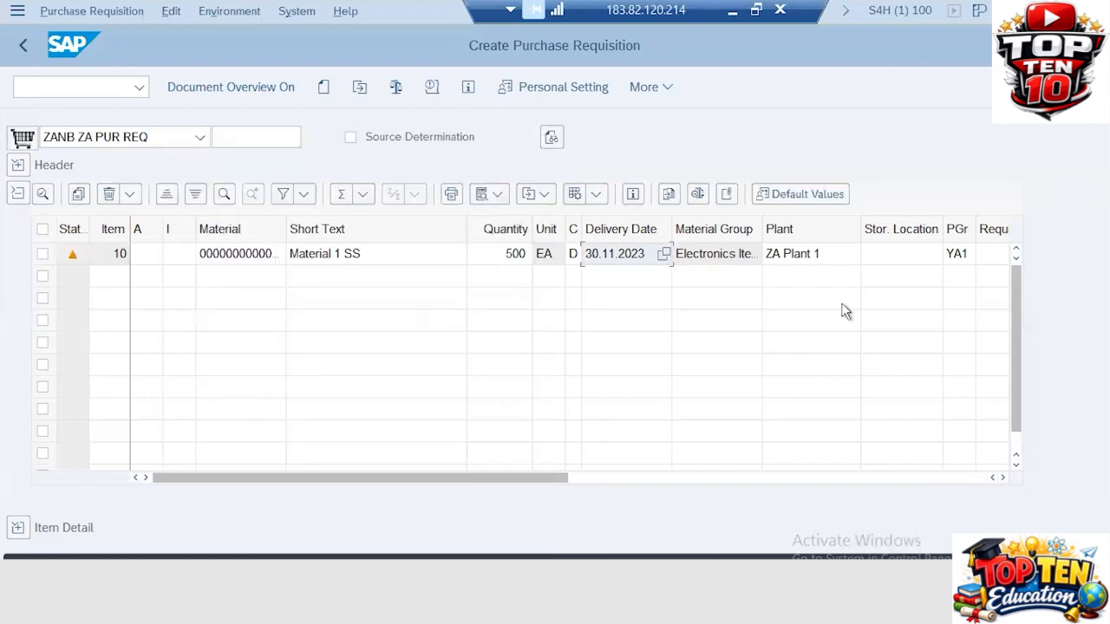
click(743, 254)
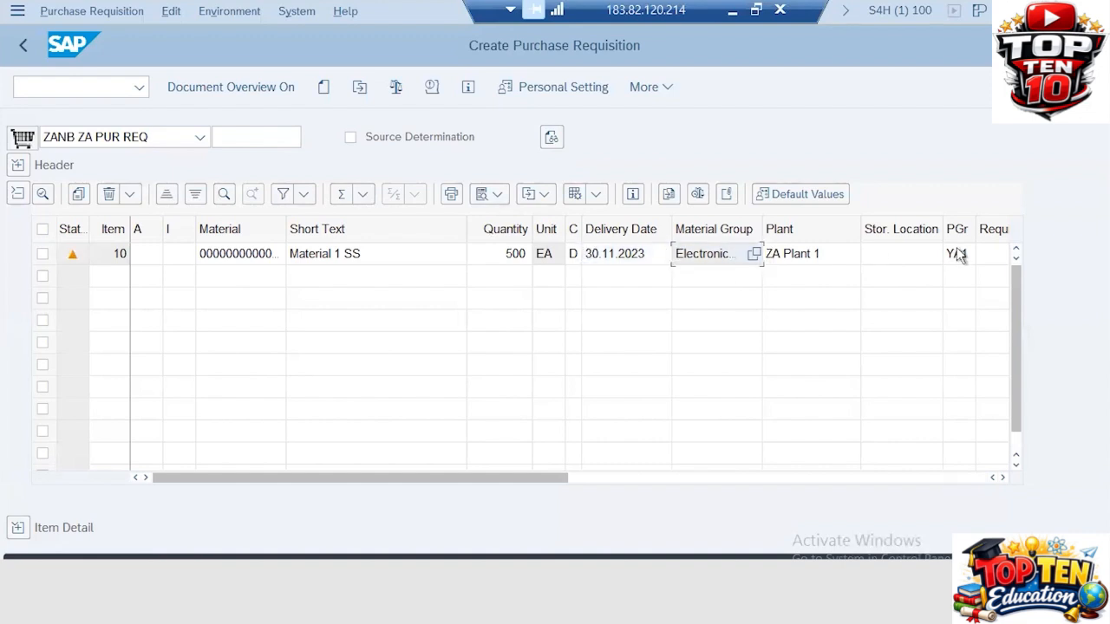
click(959, 253)
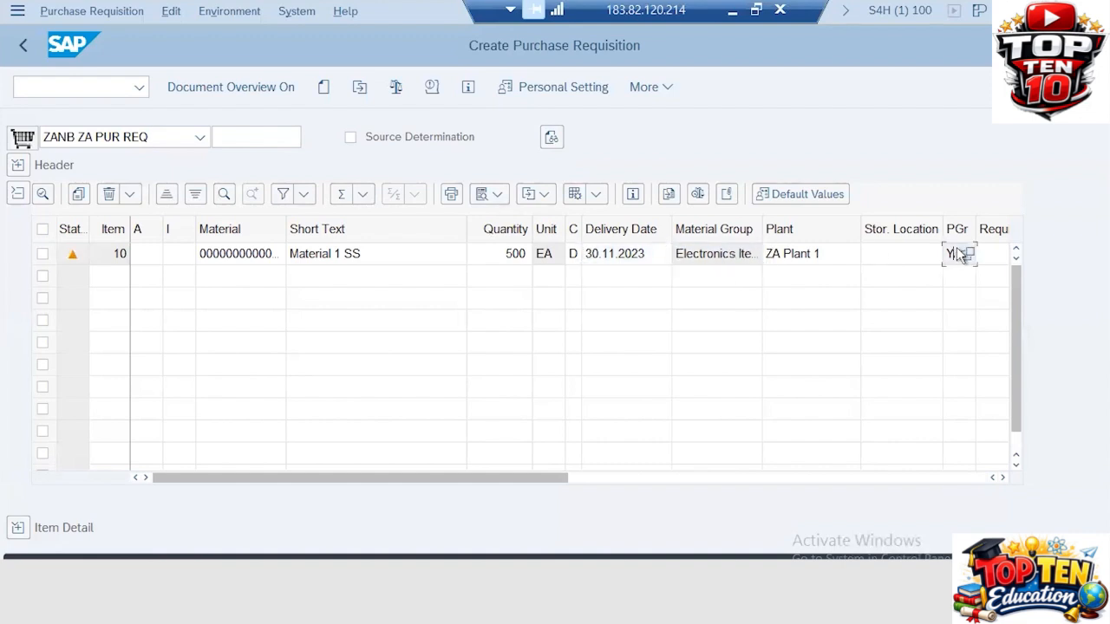
click(898, 258)
Give item 10 storage location ZA41 (SL1)
text(ya)
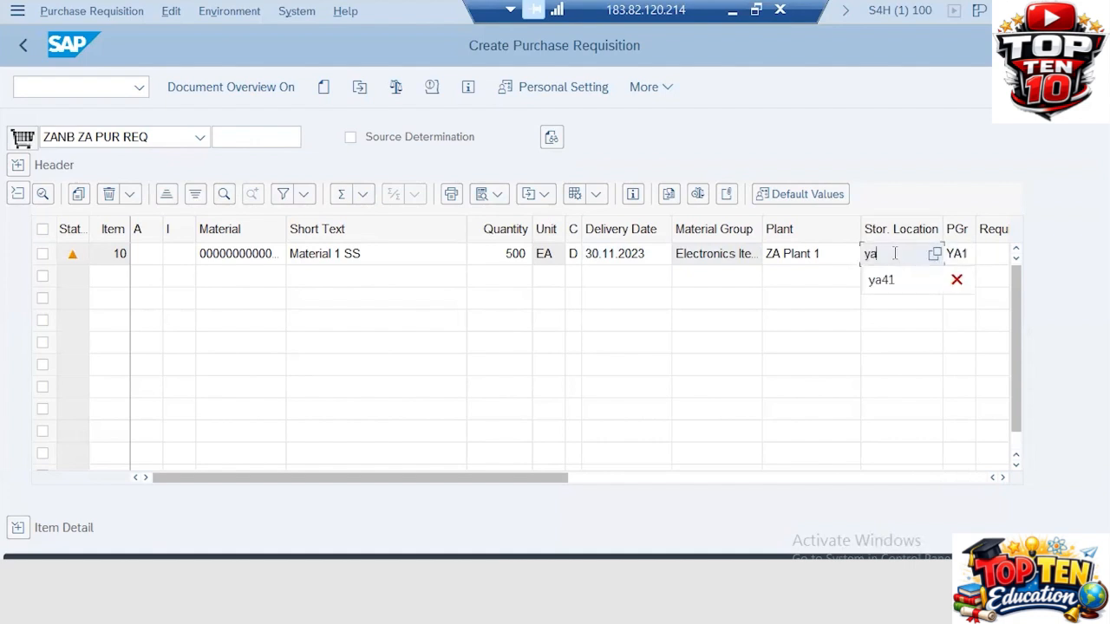
text(4)
key(BackSpace)
key(BackSpace)
key(BackSpace)
text(za41)
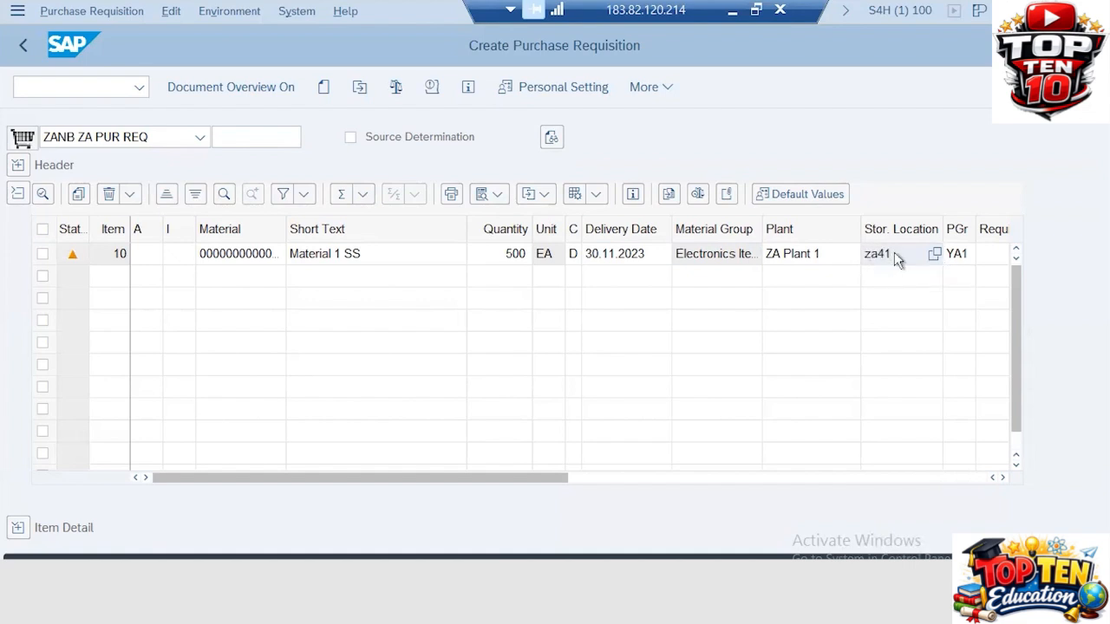
key(Return)
key(Tab)
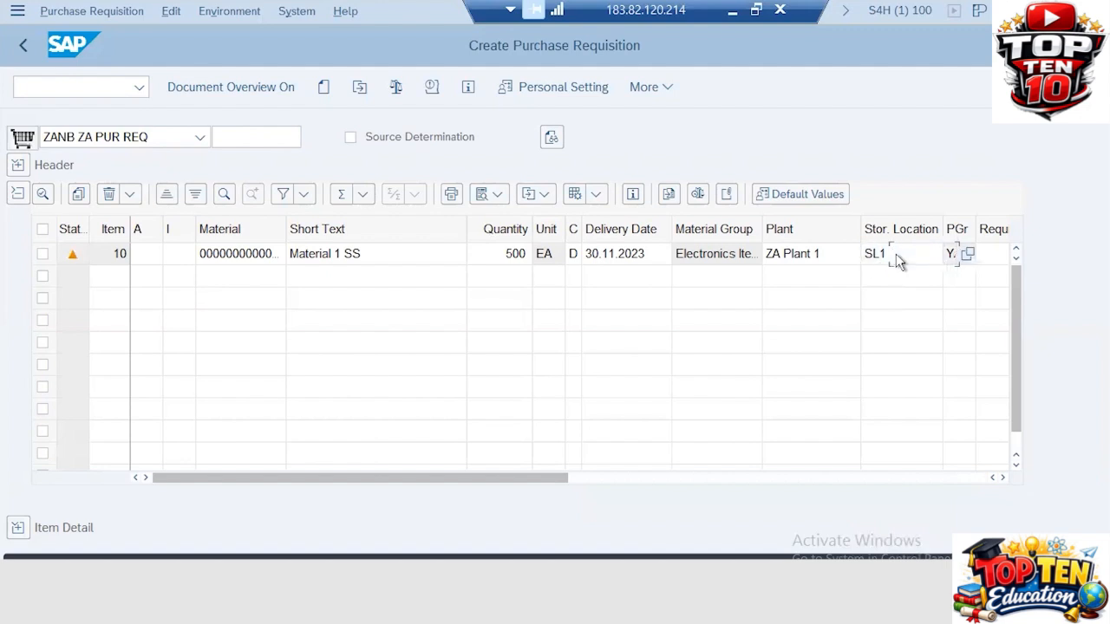
key(Tab)
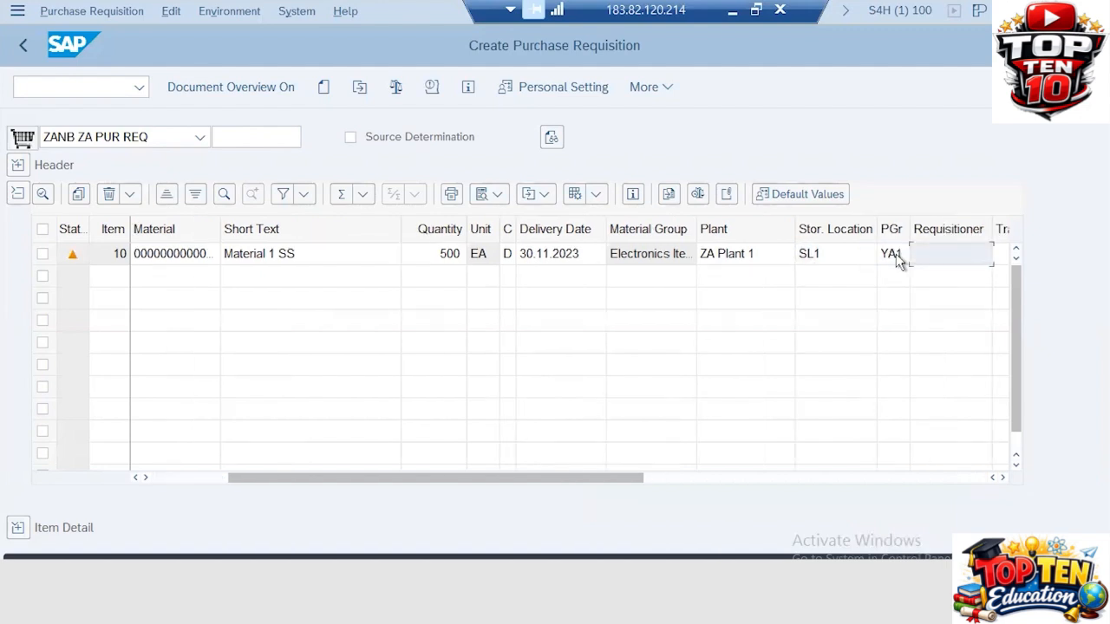
key(Tab)
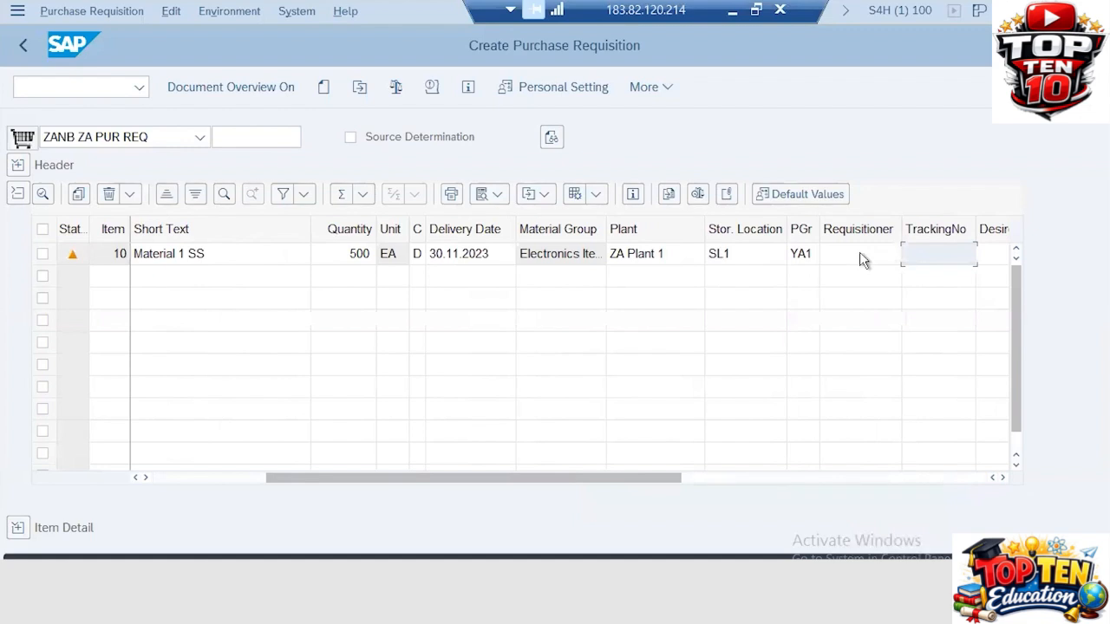
Enter the requisitioner's name for item 10
click(861, 254)
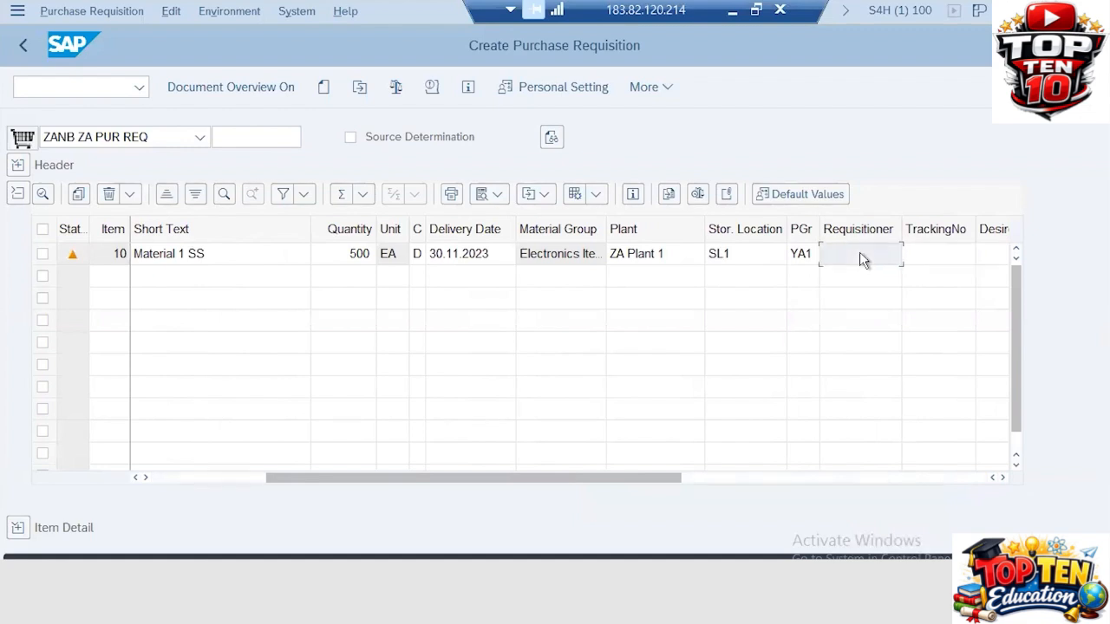
text(Srinivas)
key(Tab)
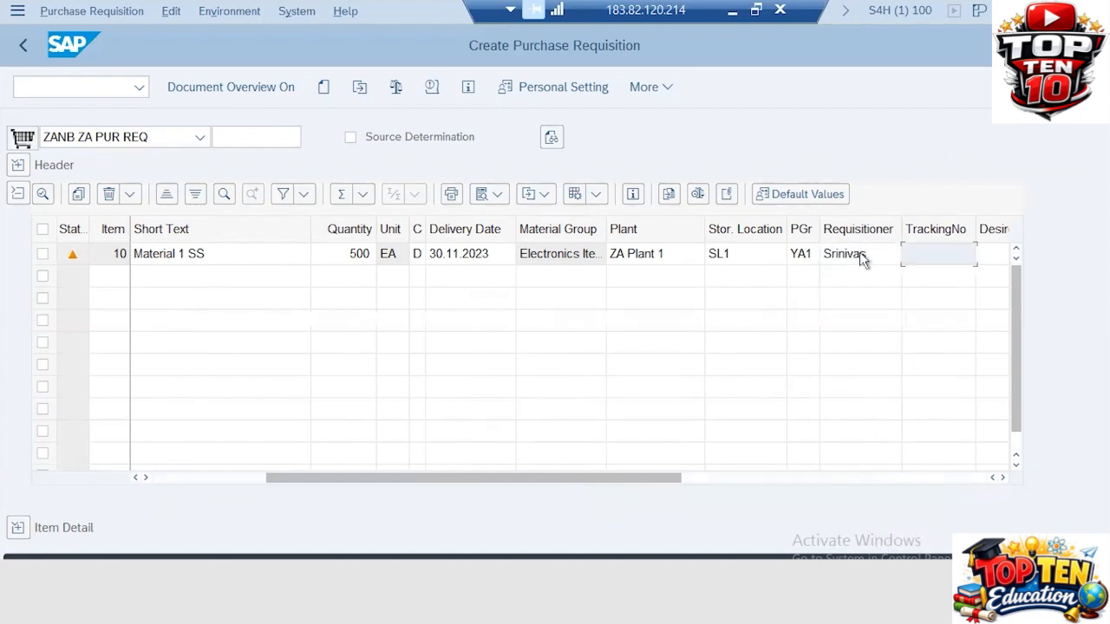
key(Tab)
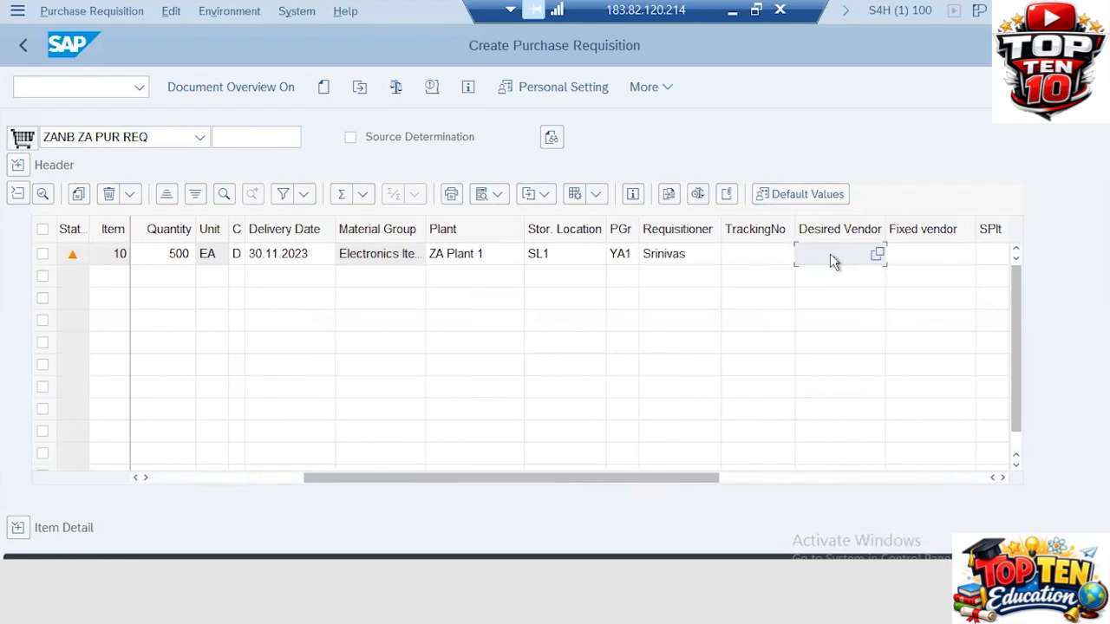
key(Tab)
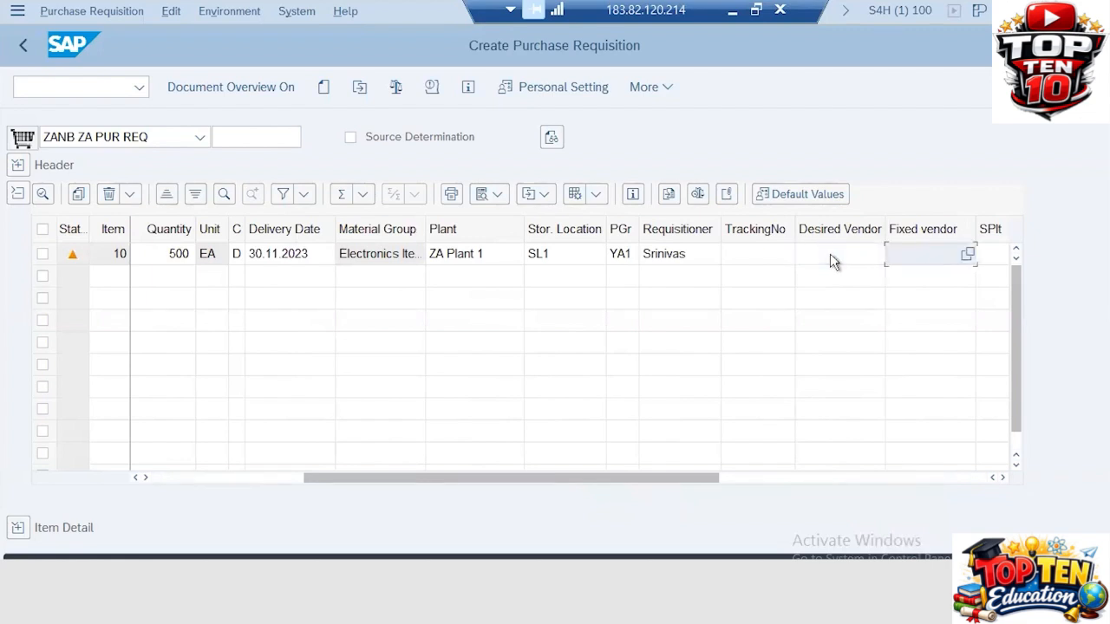
key(Tab)
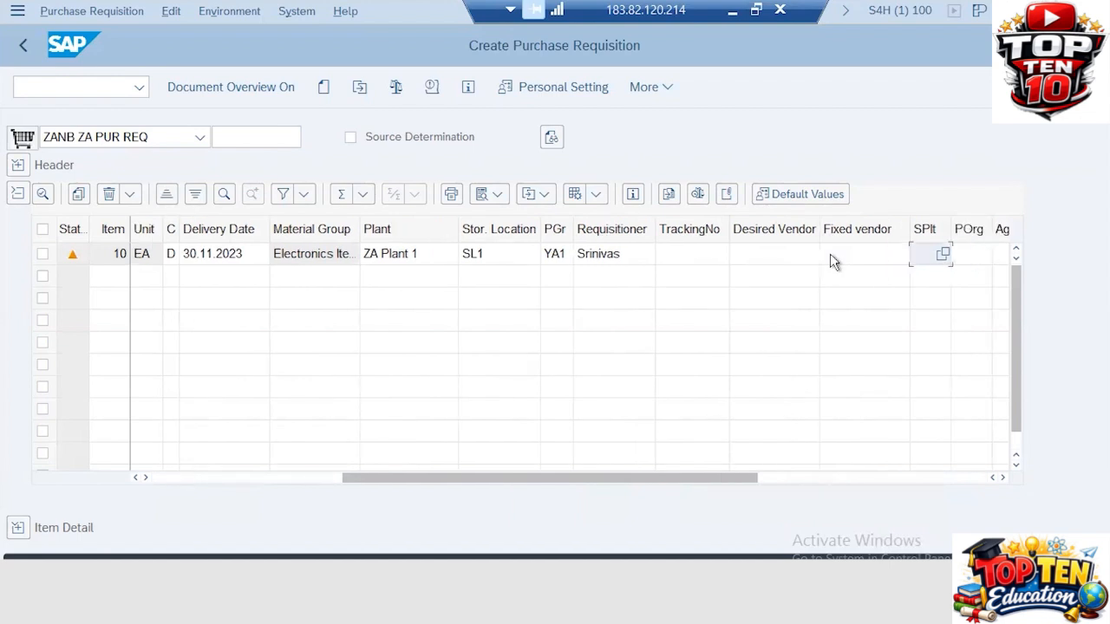
key(Tab)
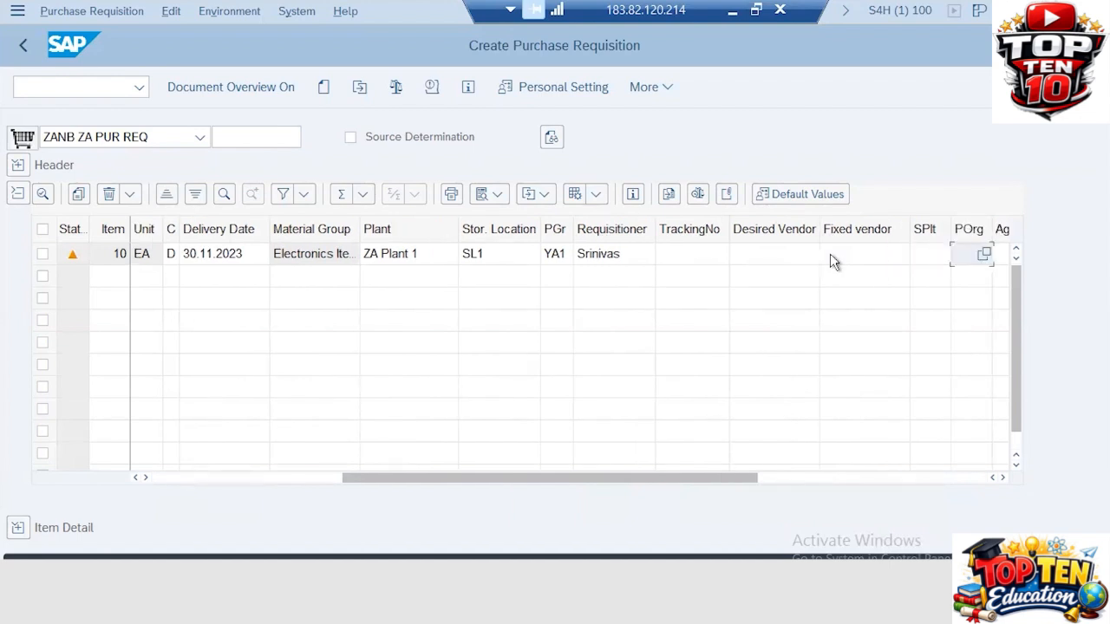
Set item 10's purchasing organization to ZA51 and view its 100,000 INR valuation price
text(zaf1)
key(Tab)
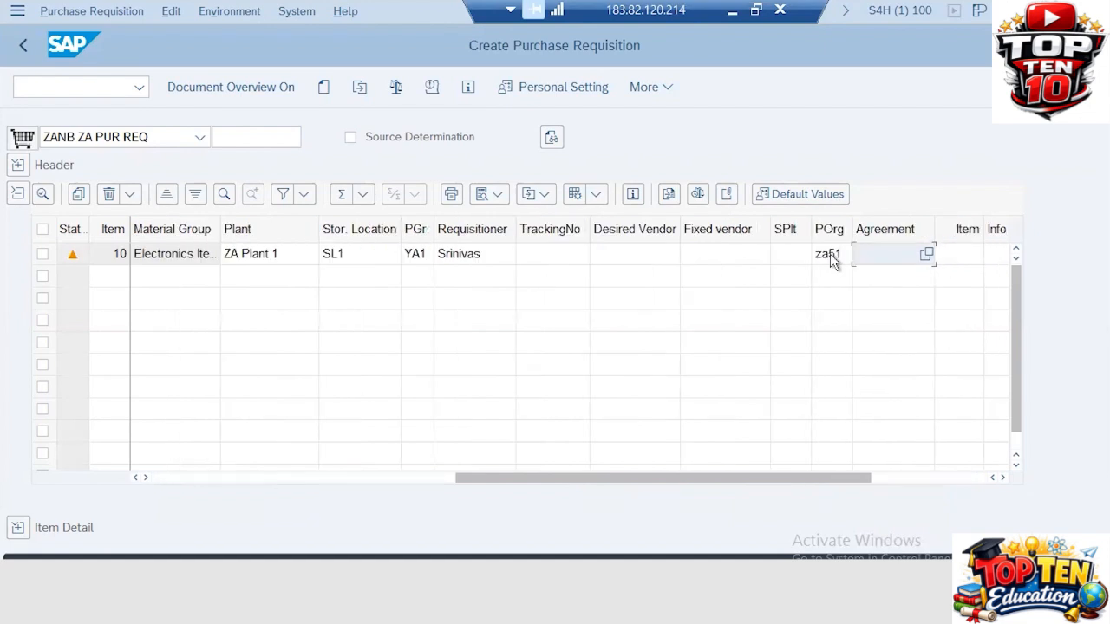
key(Tab)
key(Tab)
key(Tab)
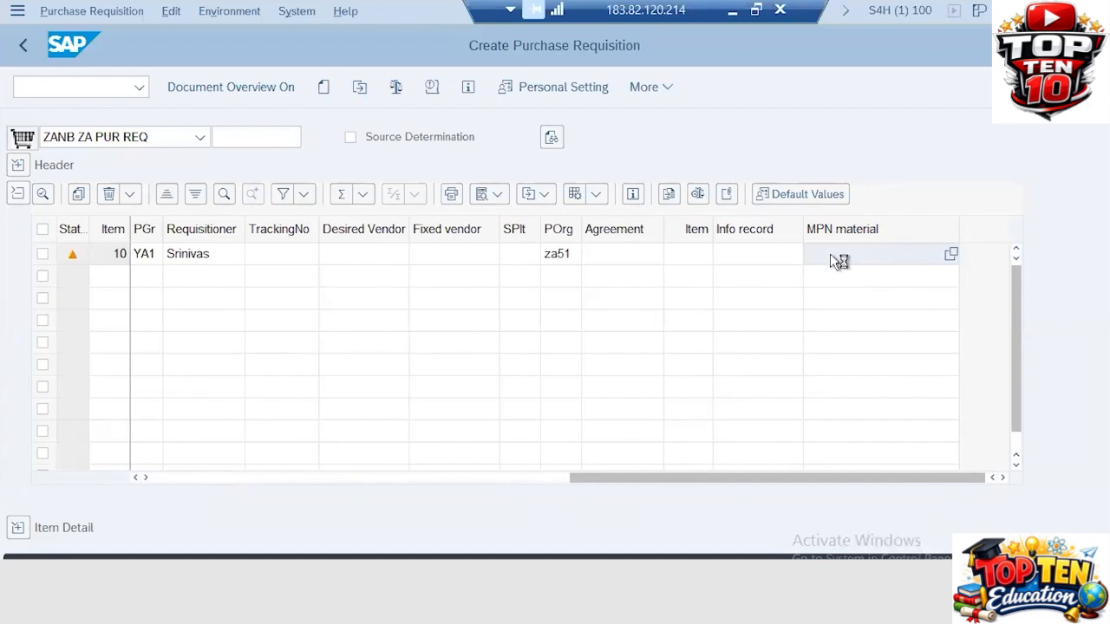
click(18, 195)
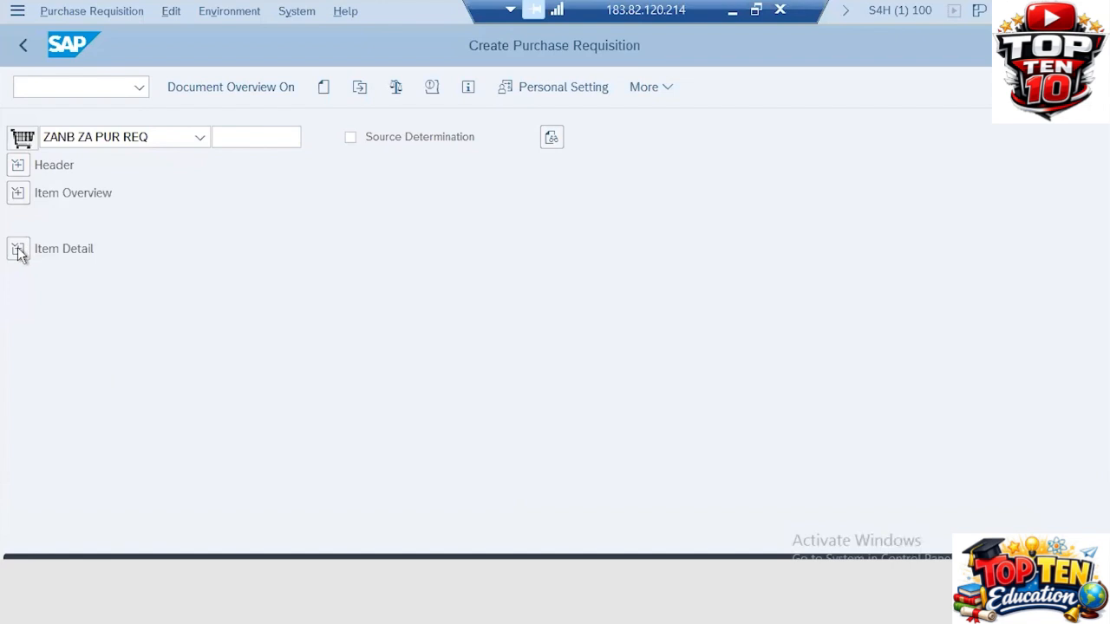
click(18, 250)
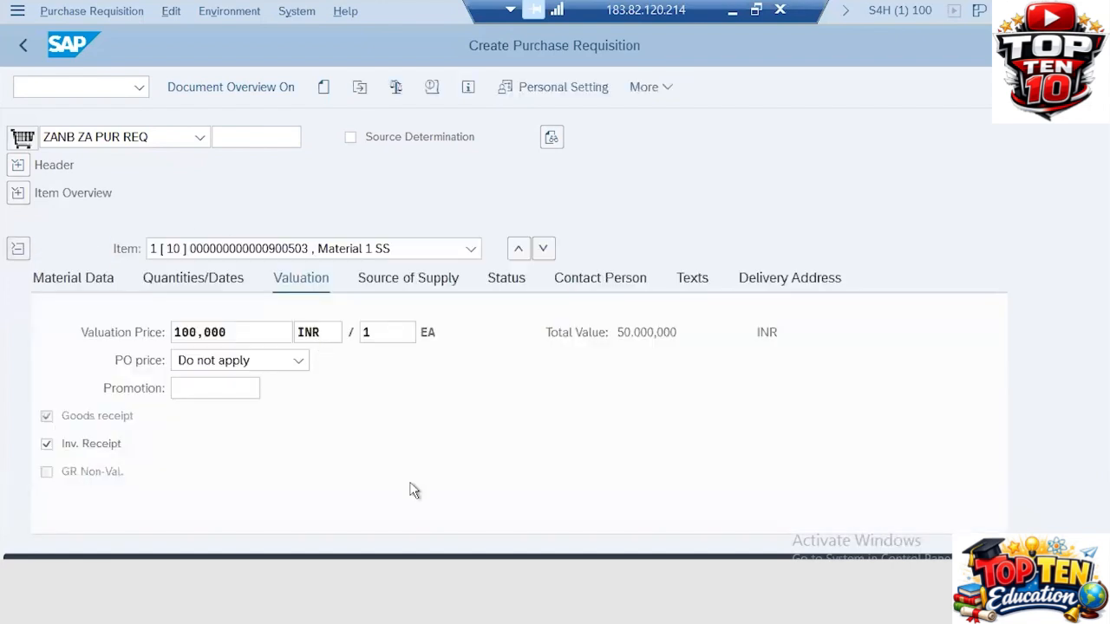
Review item 10's material data, including the material number and short text 'Material 1 SS'
click(87, 282)
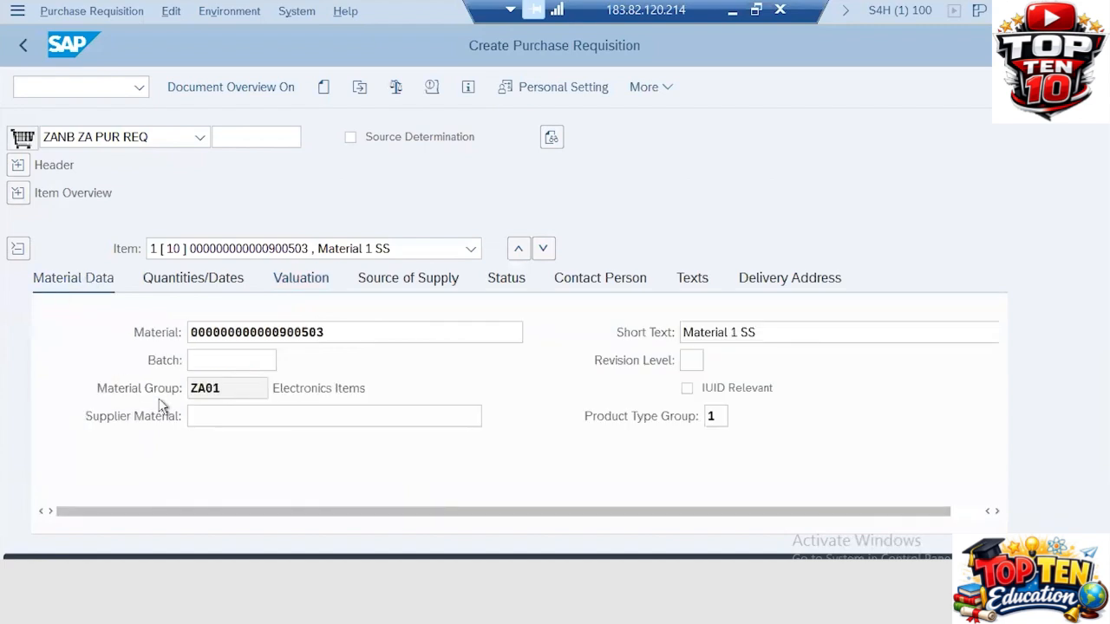
click(332, 330)
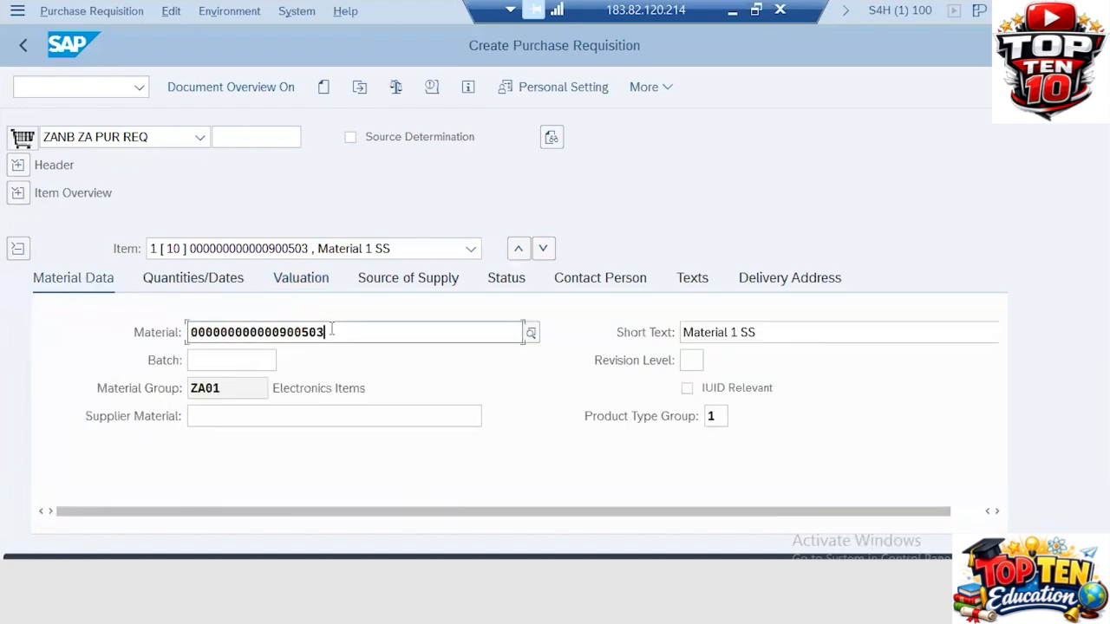
click(761, 333)
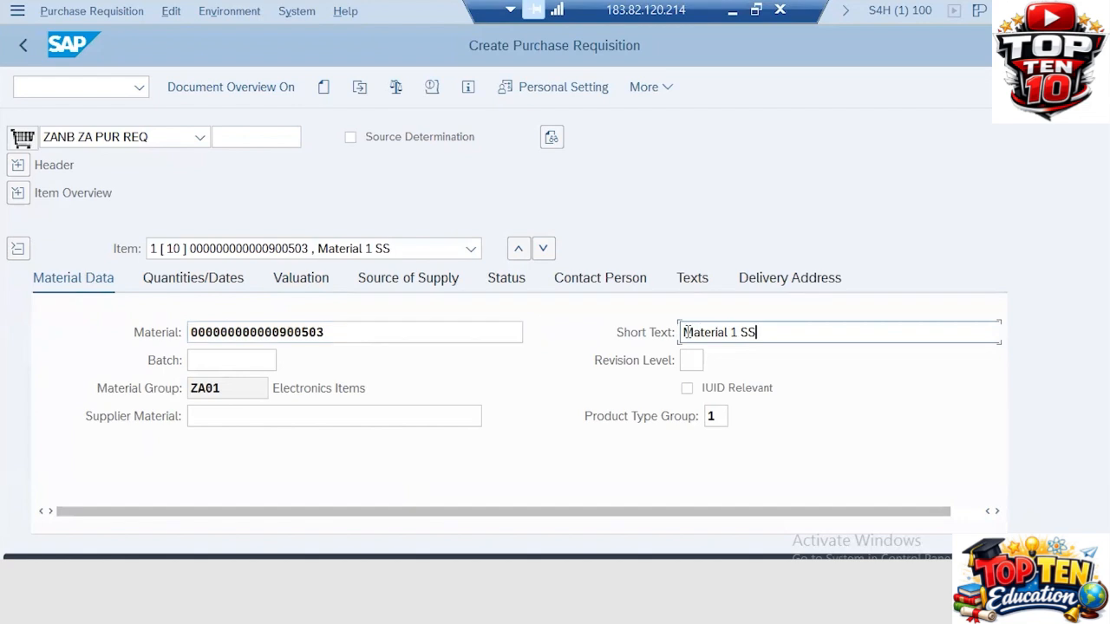
drag(758, 332, 682, 332)
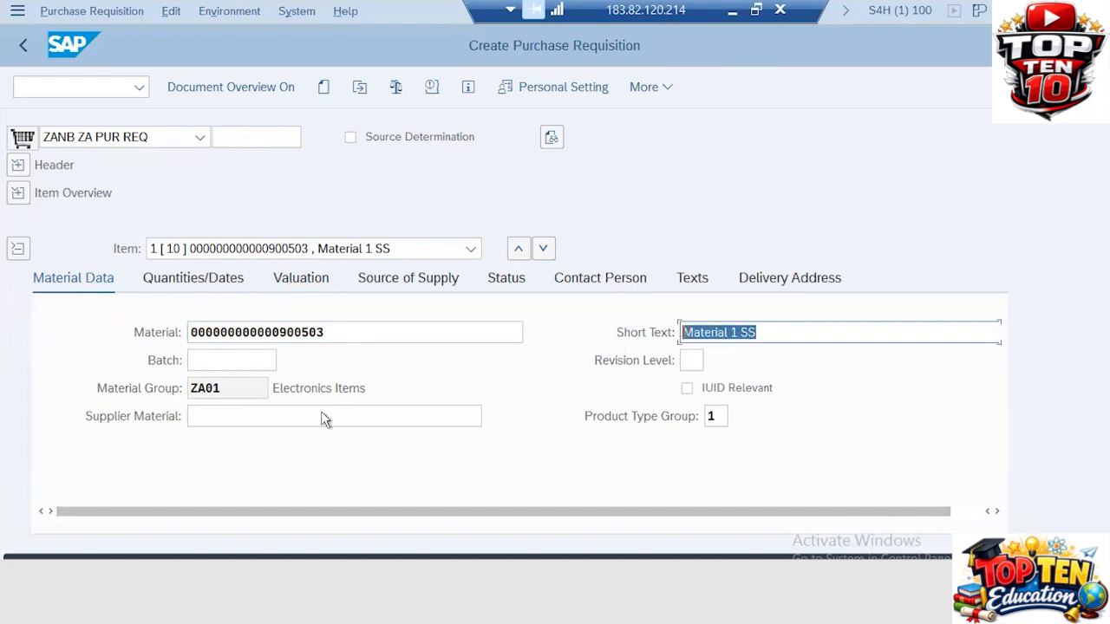
Check item 10's quantity 500 EA, delivery date 30.11.2023 and request date 28.11.2023
click(197, 284)
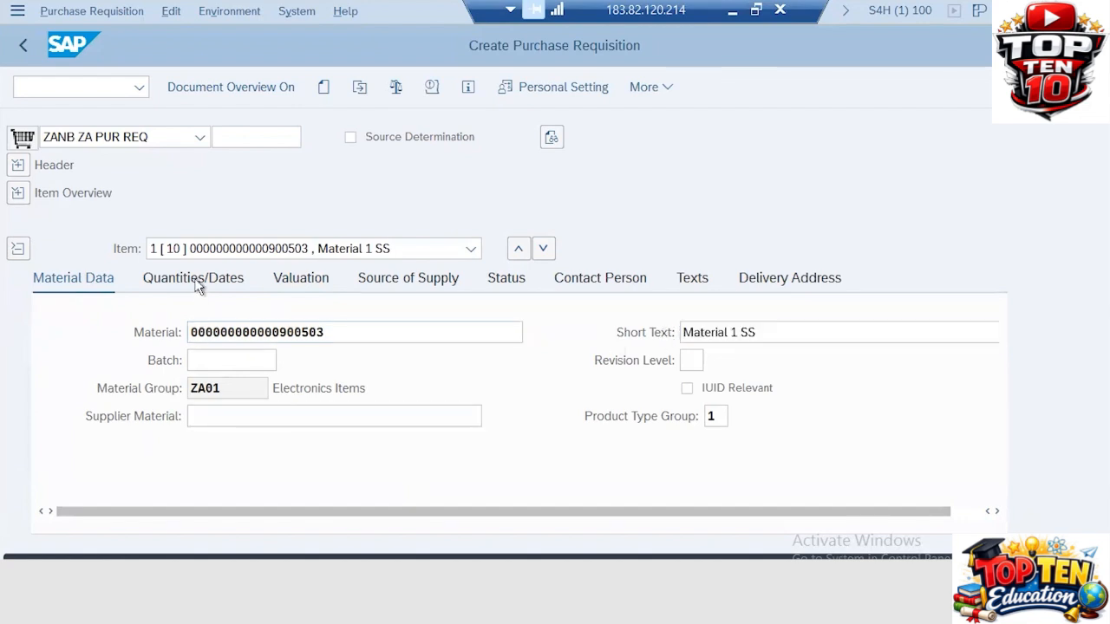
drag(266, 335, 104, 331)
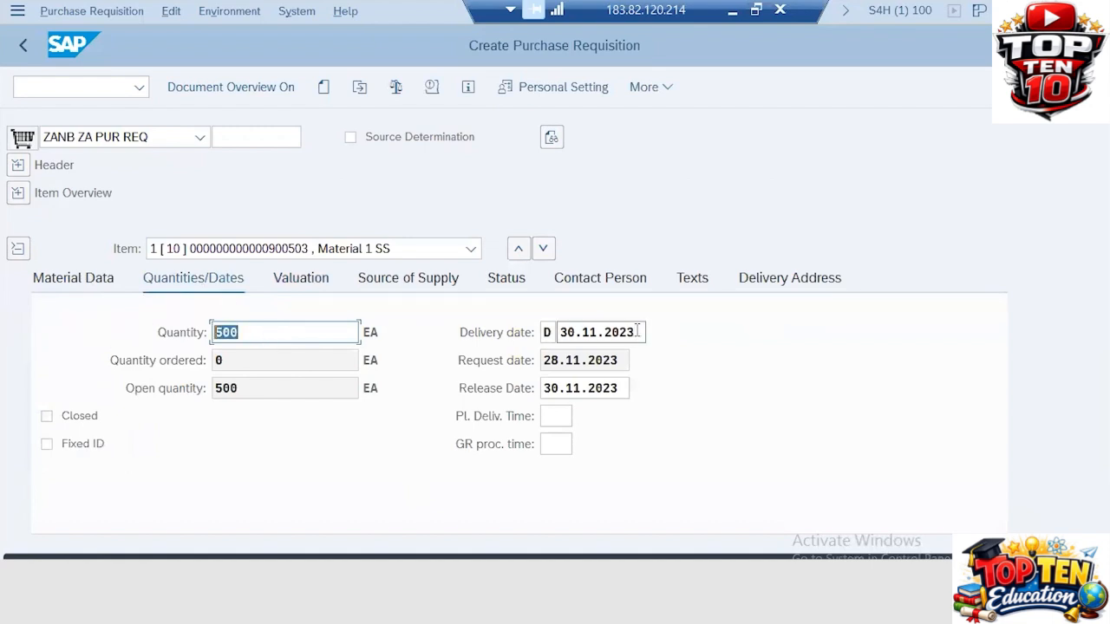
drag(644, 335, 516, 336)
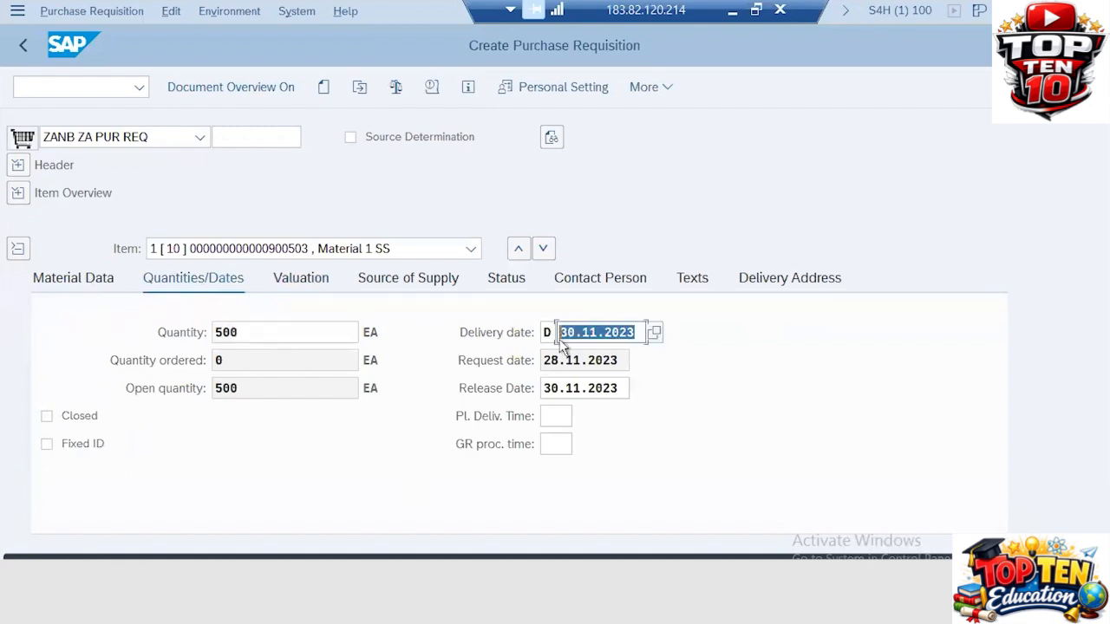
drag(626, 359, 420, 348)
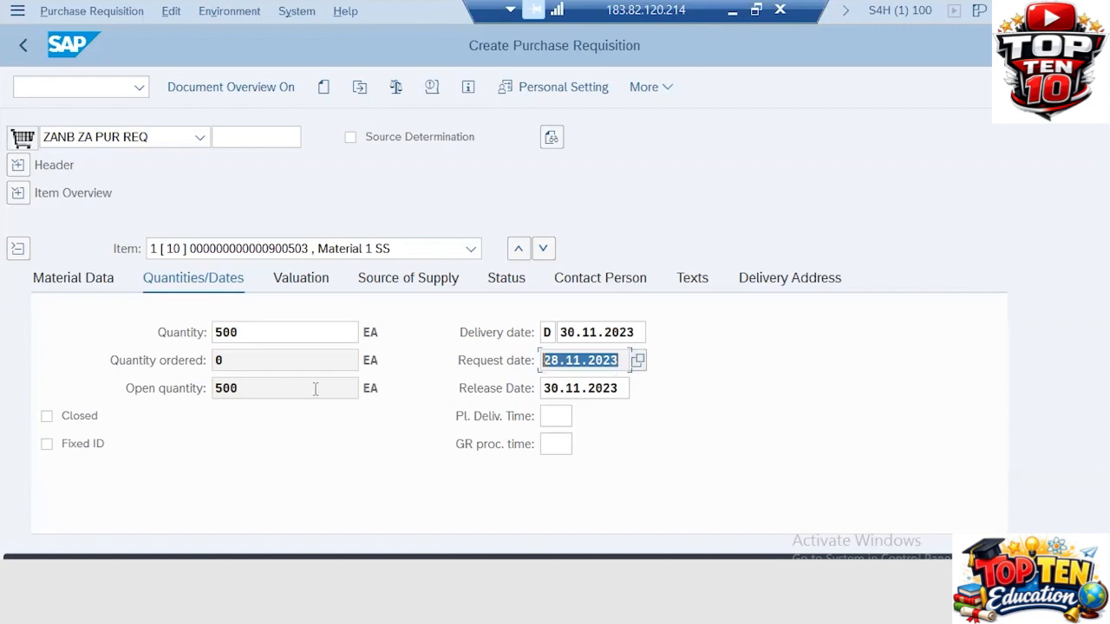
click(295, 286)
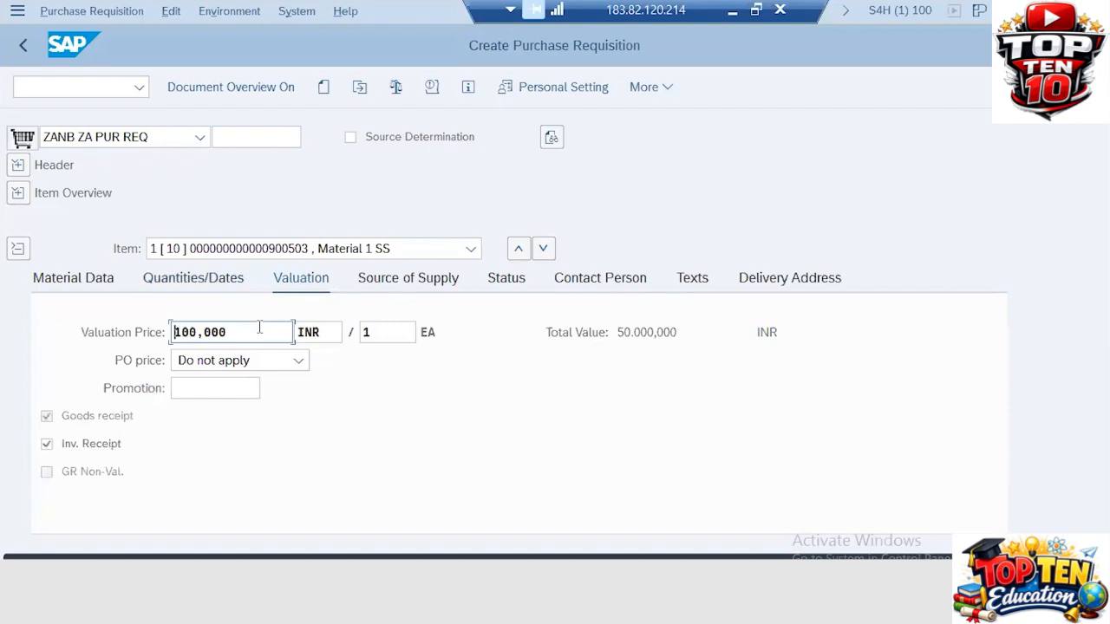
Review the valuation price 100,000 and leave the PO price as 'Do not apply'
drag(260, 327, 3, 316)
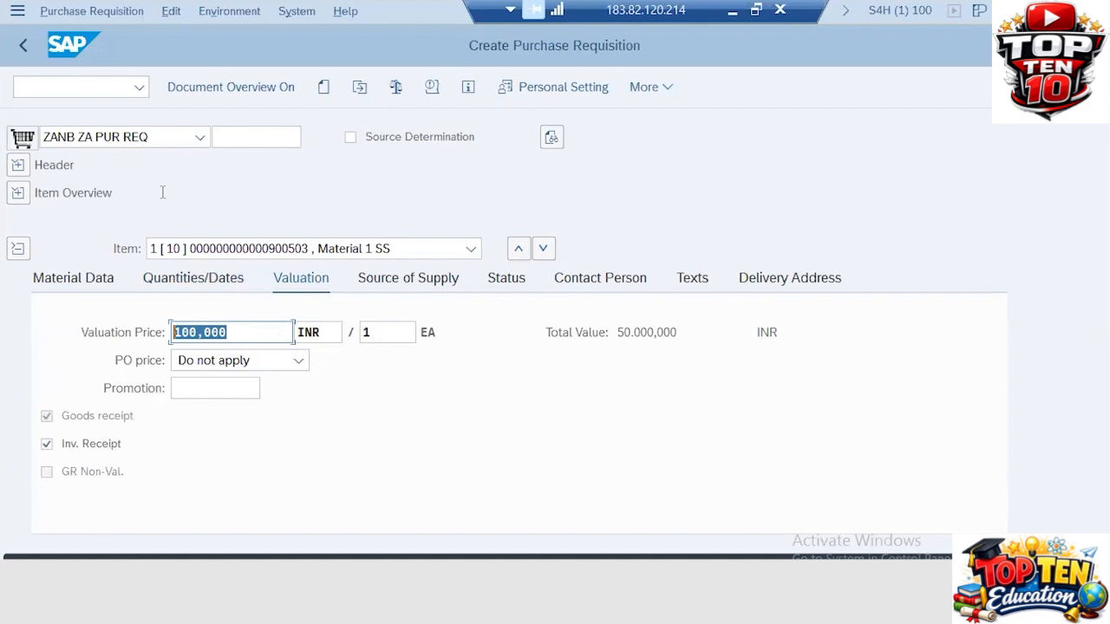
click(237, 333)
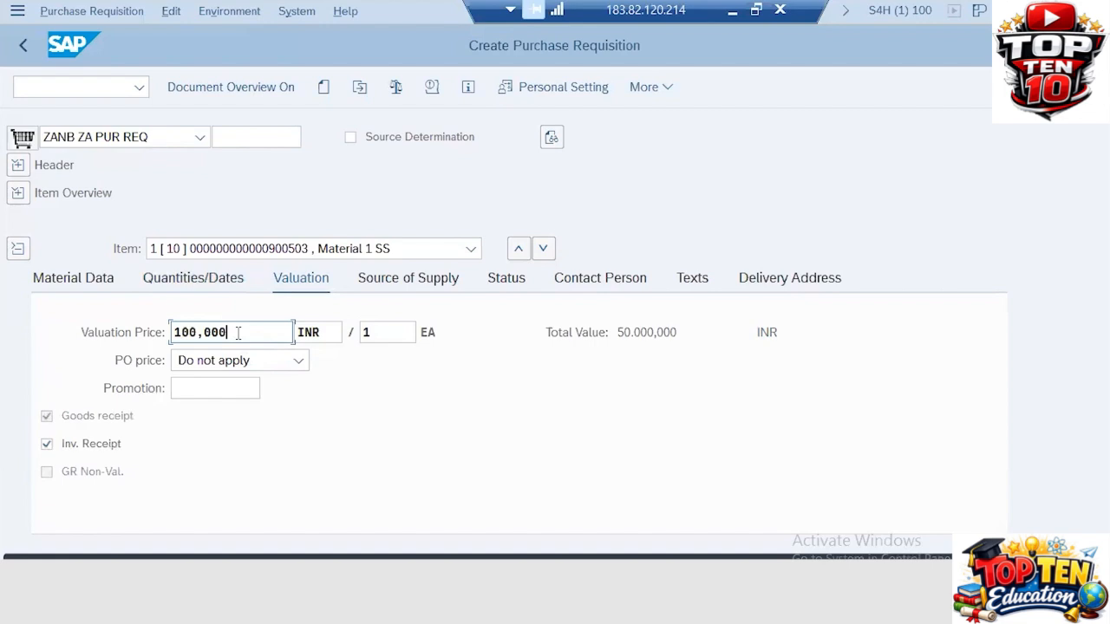
click(297, 362)
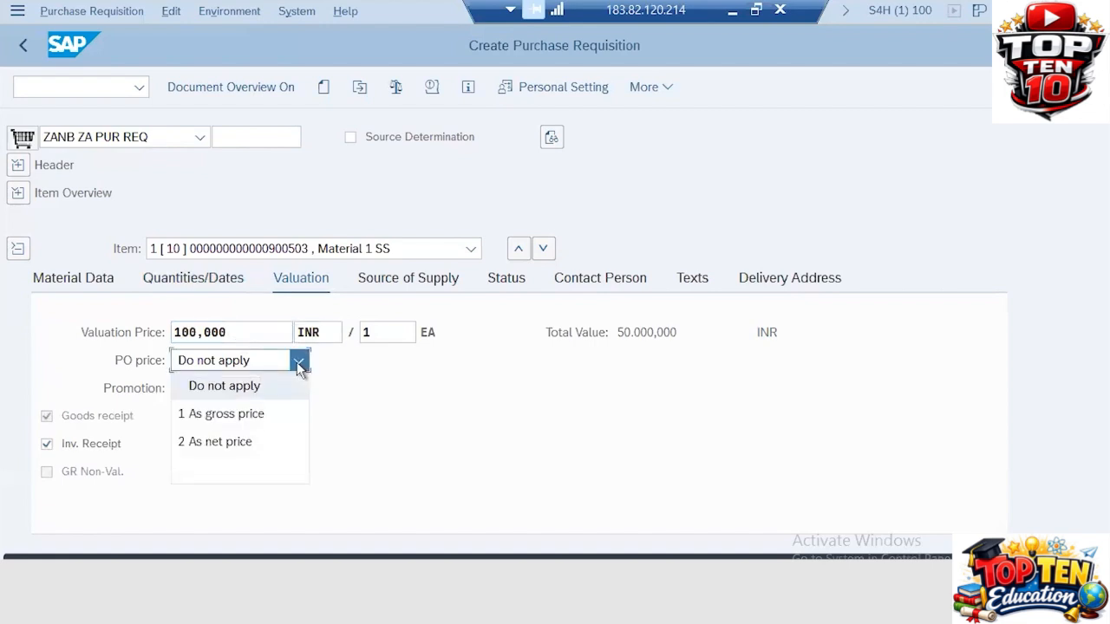
click(372, 433)
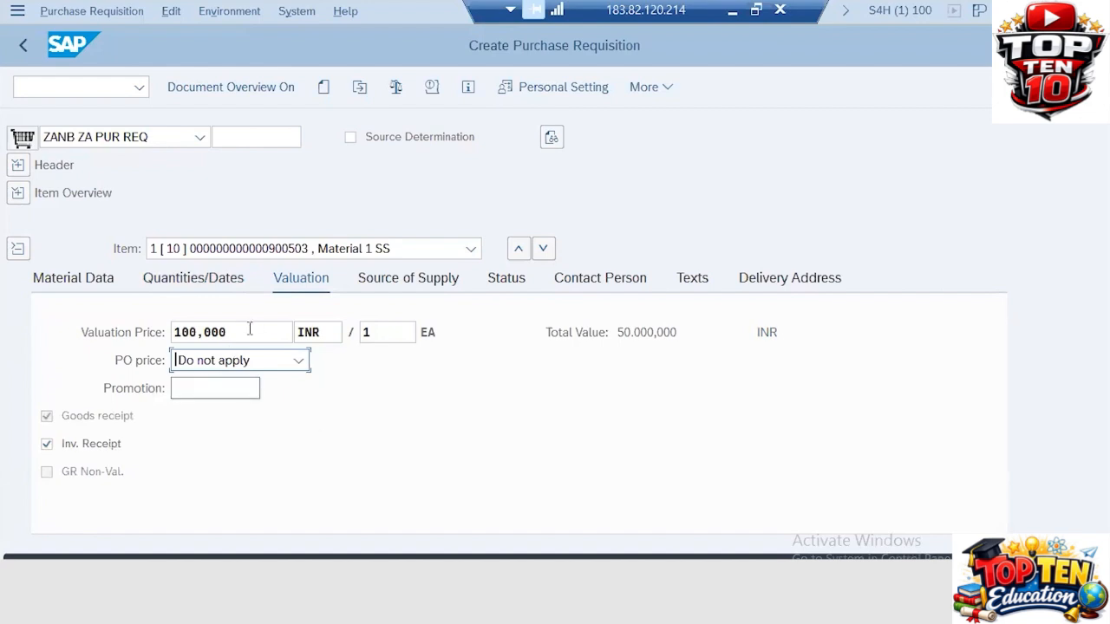
click(395, 286)
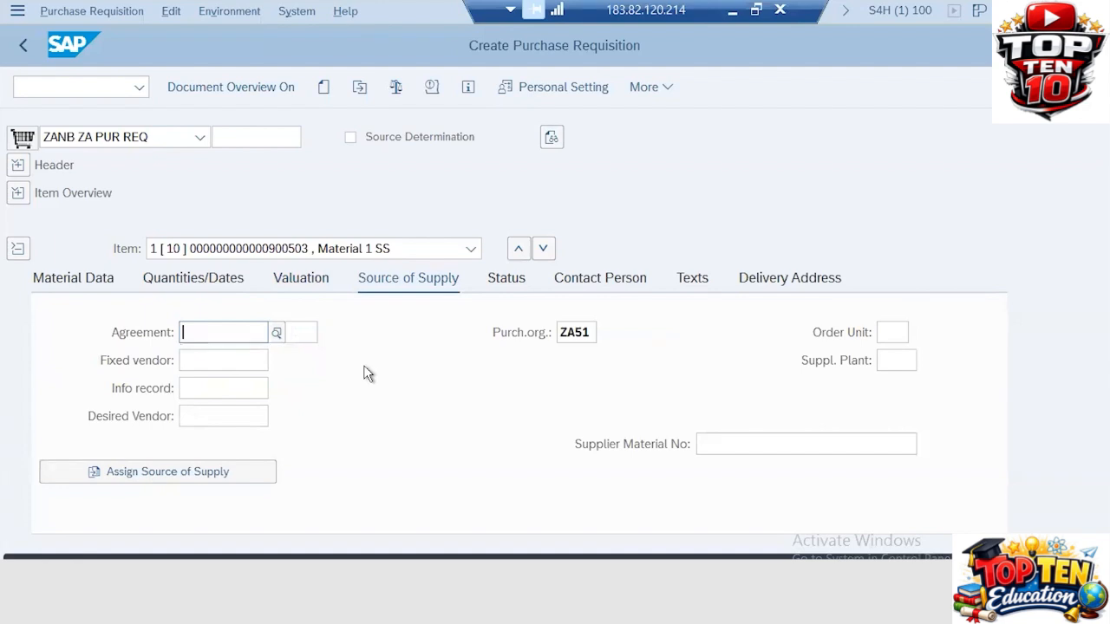
Set item 10's desired vendor to 70000301 from the vendor suggestions
key(alt+Tab)
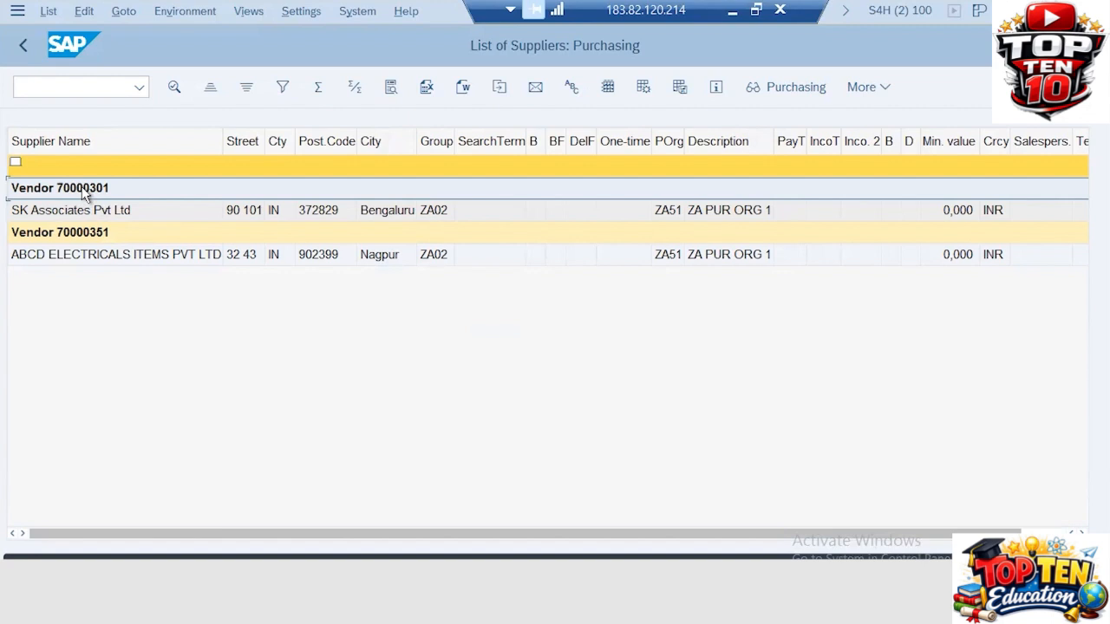
key(alt+Tab)
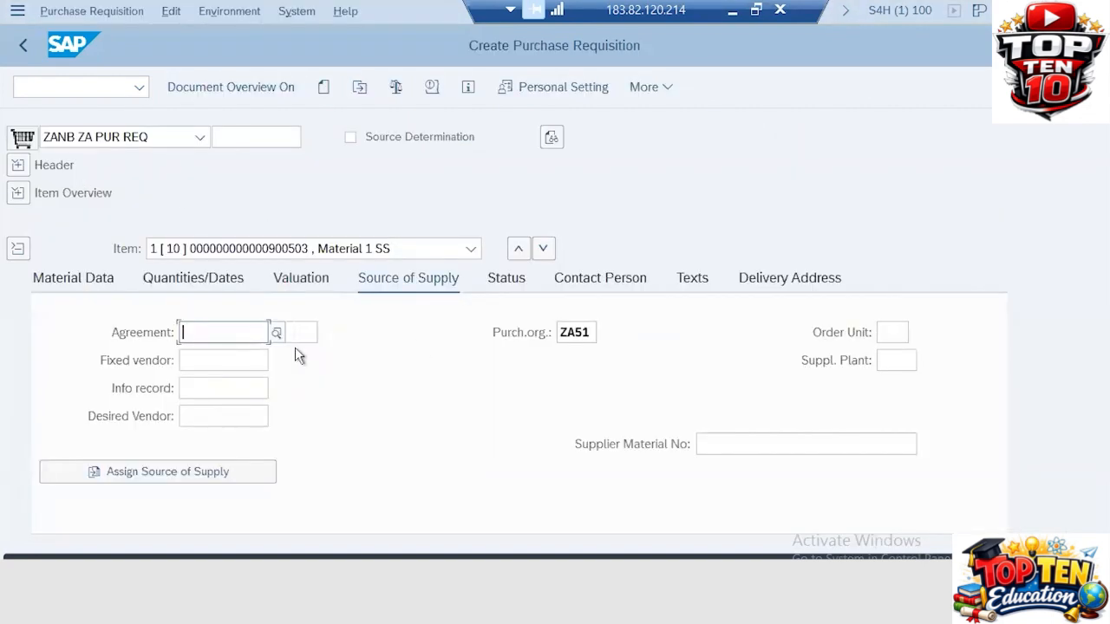
click(200, 409)
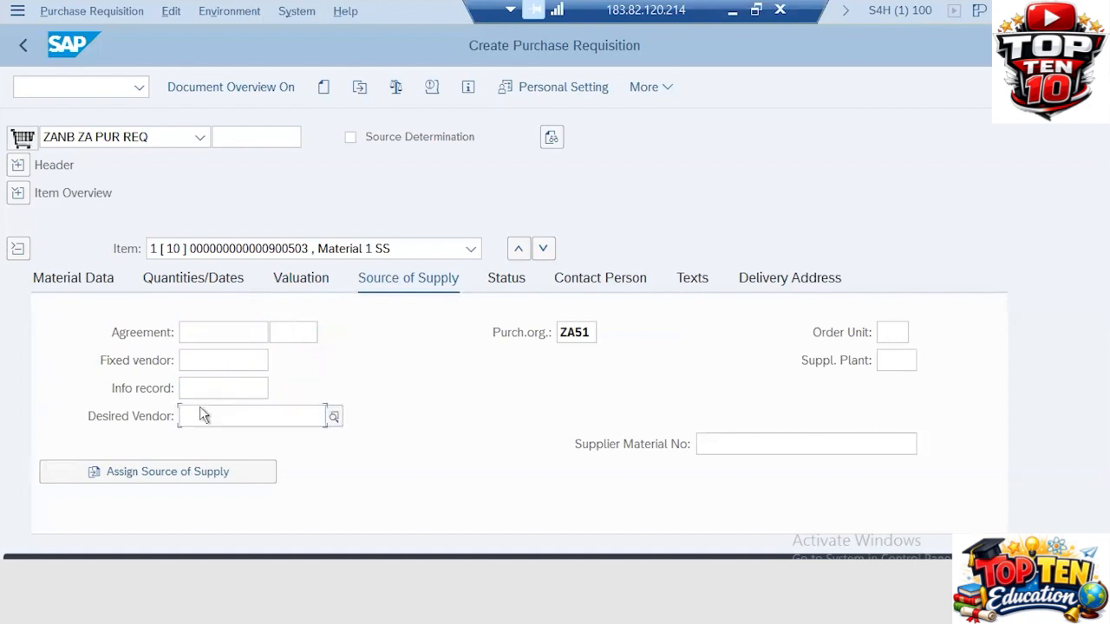
click(248, 415)
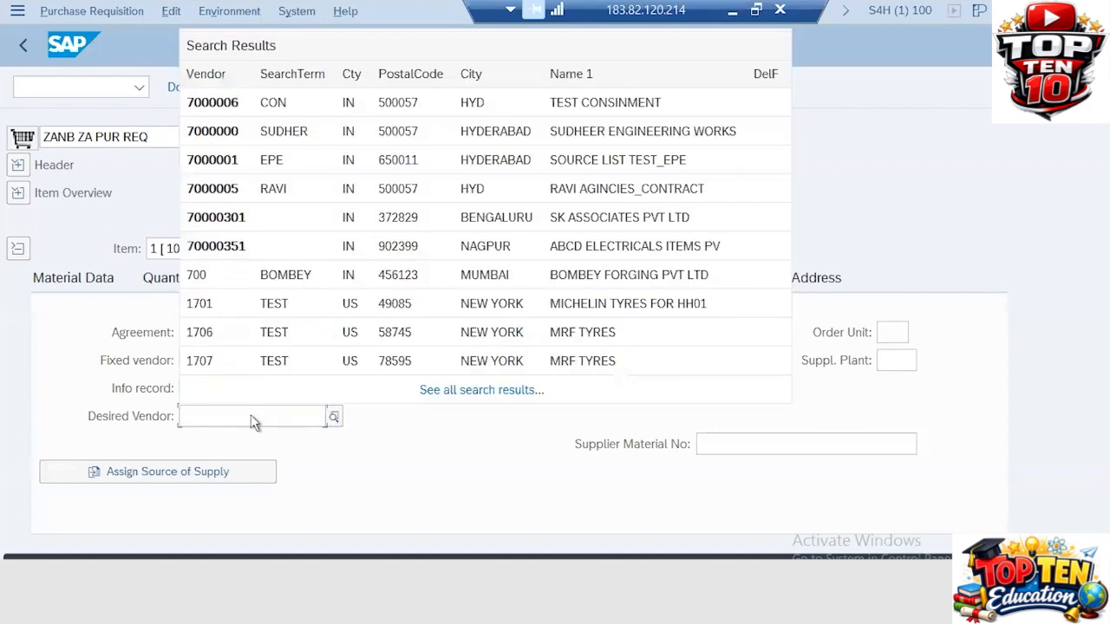
click(244, 225)
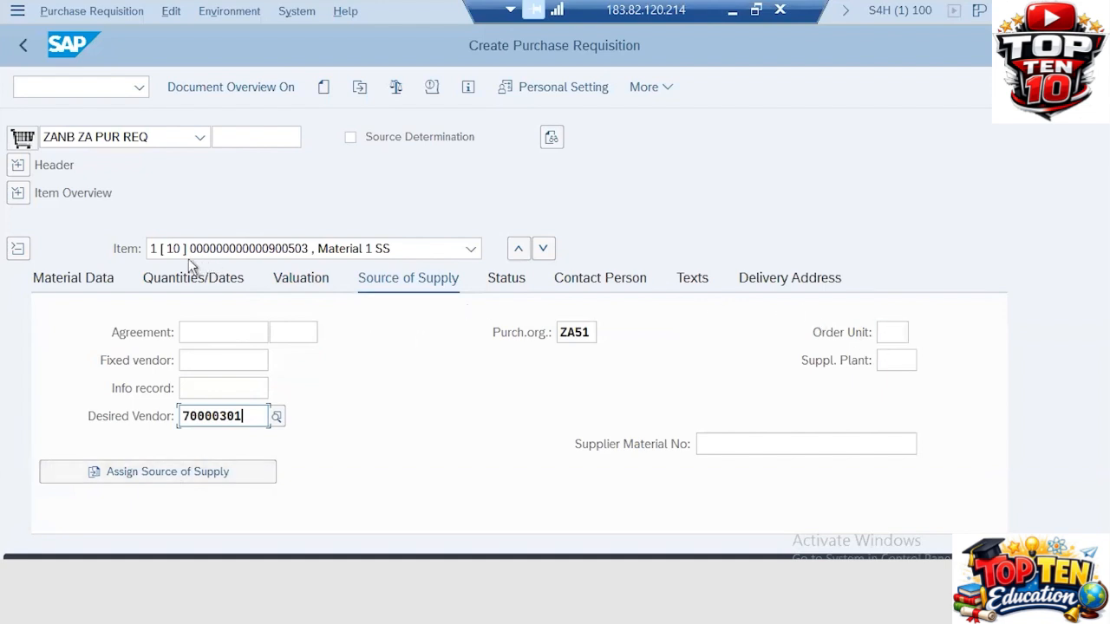
click(514, 281)
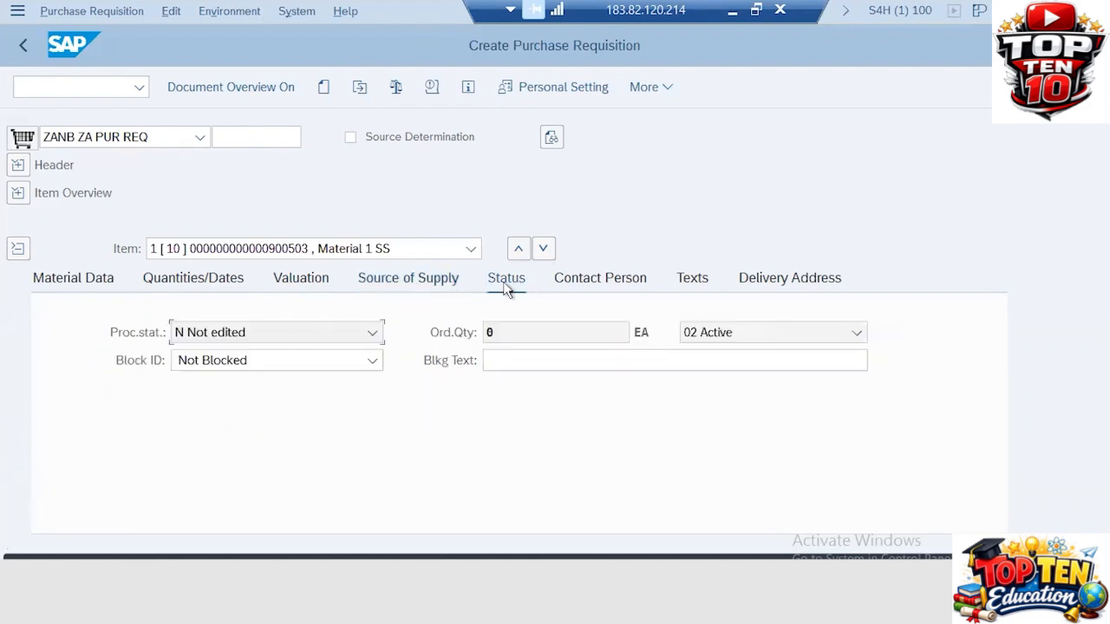
Write item text '1. Handle that material carefully with the instructions mentioned in the manual.'
click(585, 278)
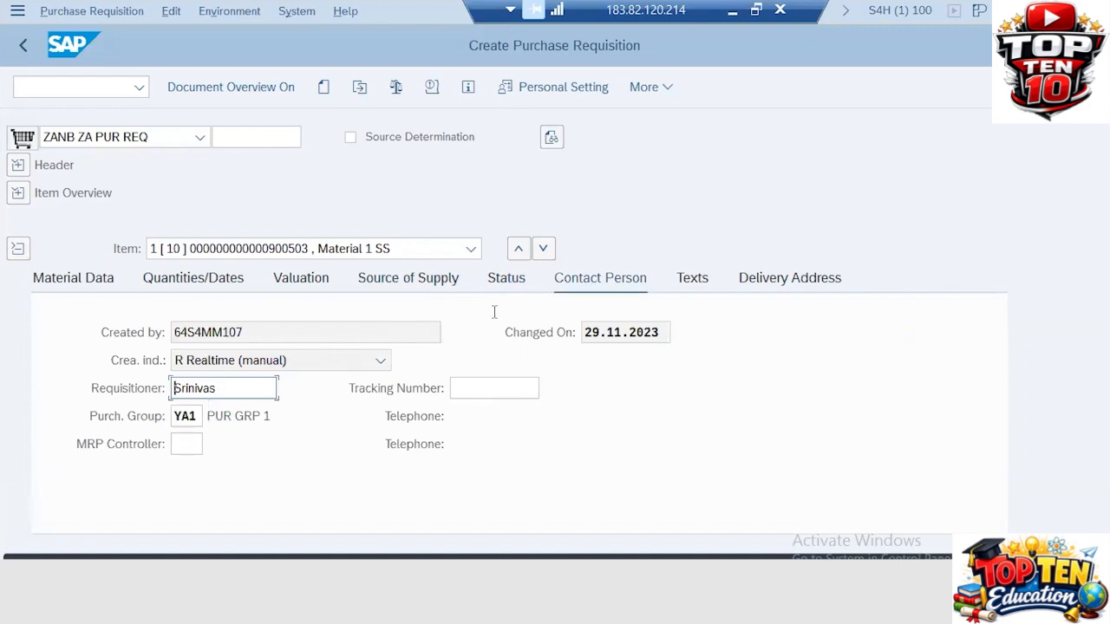
click(706, 288)
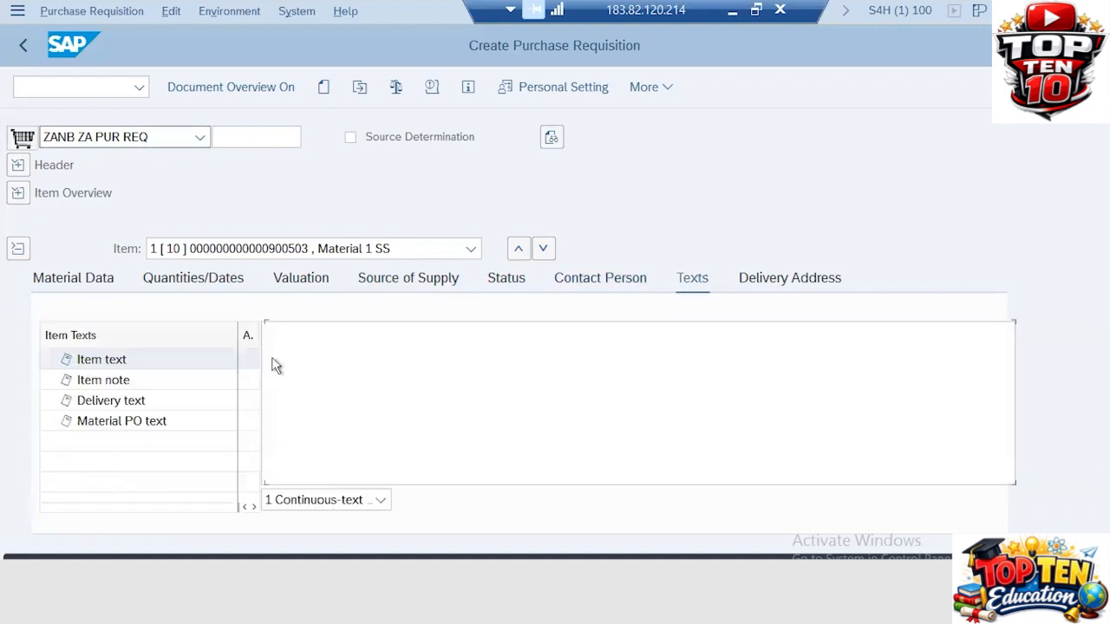
click(294, 333)
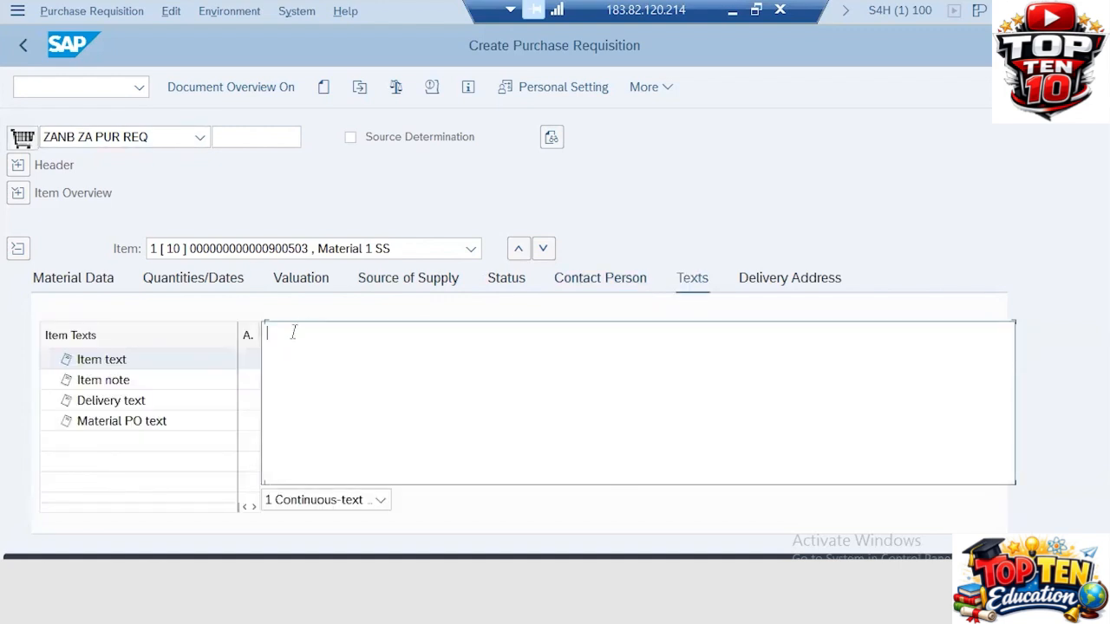
text(1. Handle that materia)
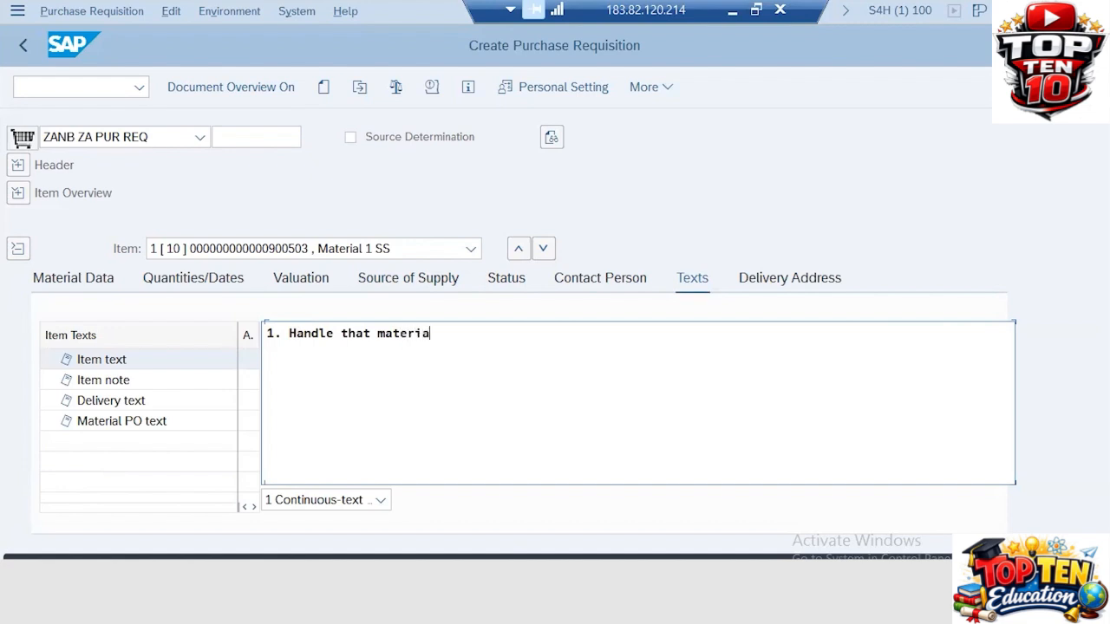
text(l carefully with )
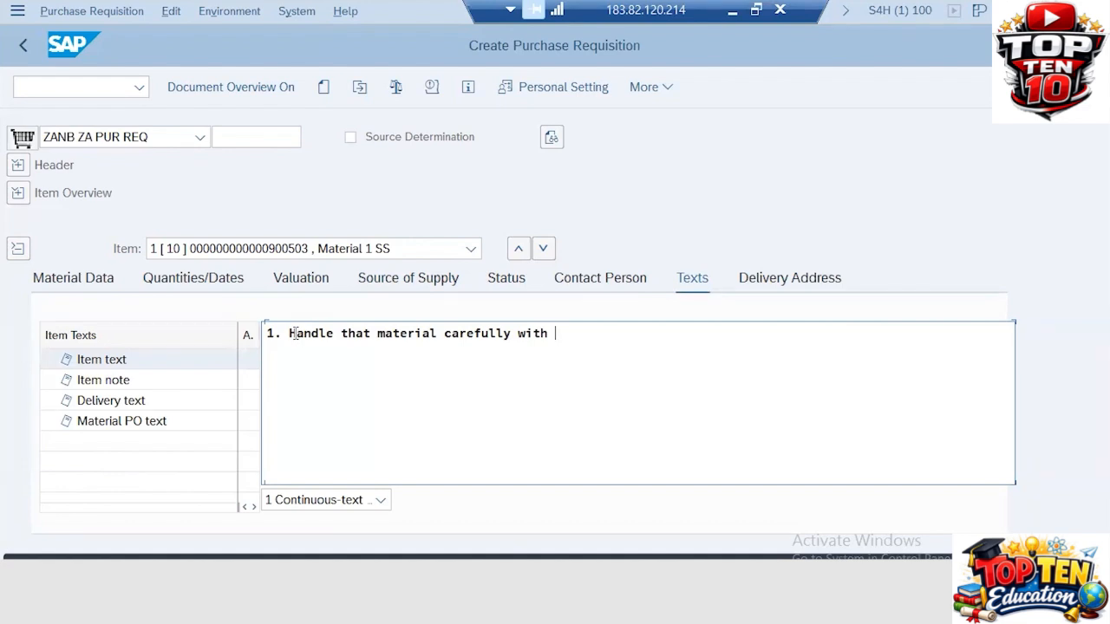
text( the instructio)
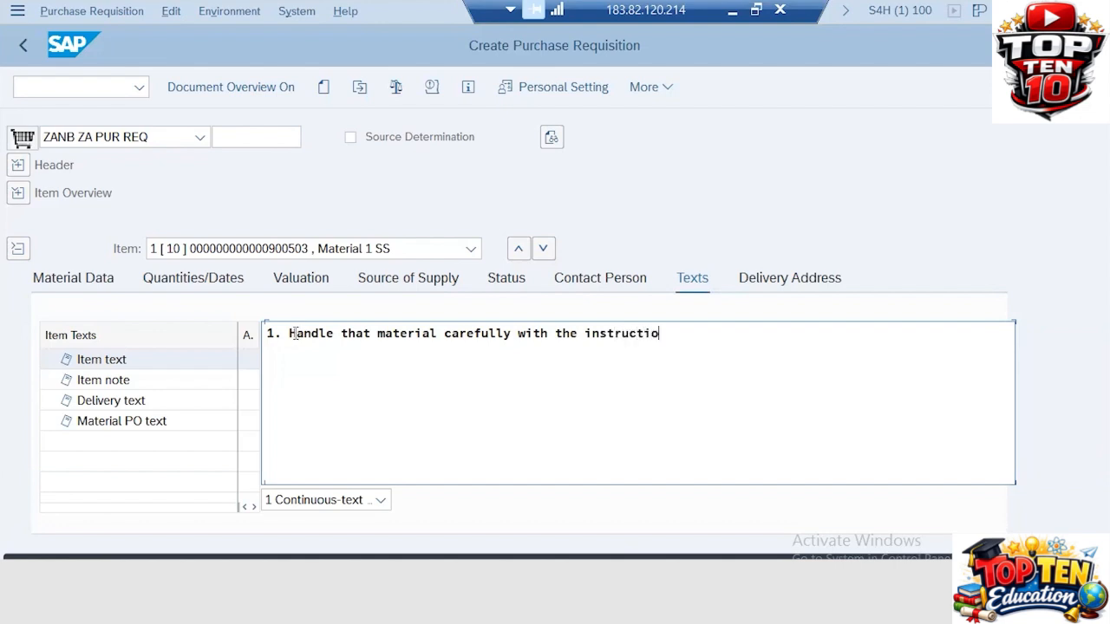
text(ns mentioned t)
key(BackSpace)
text(in)
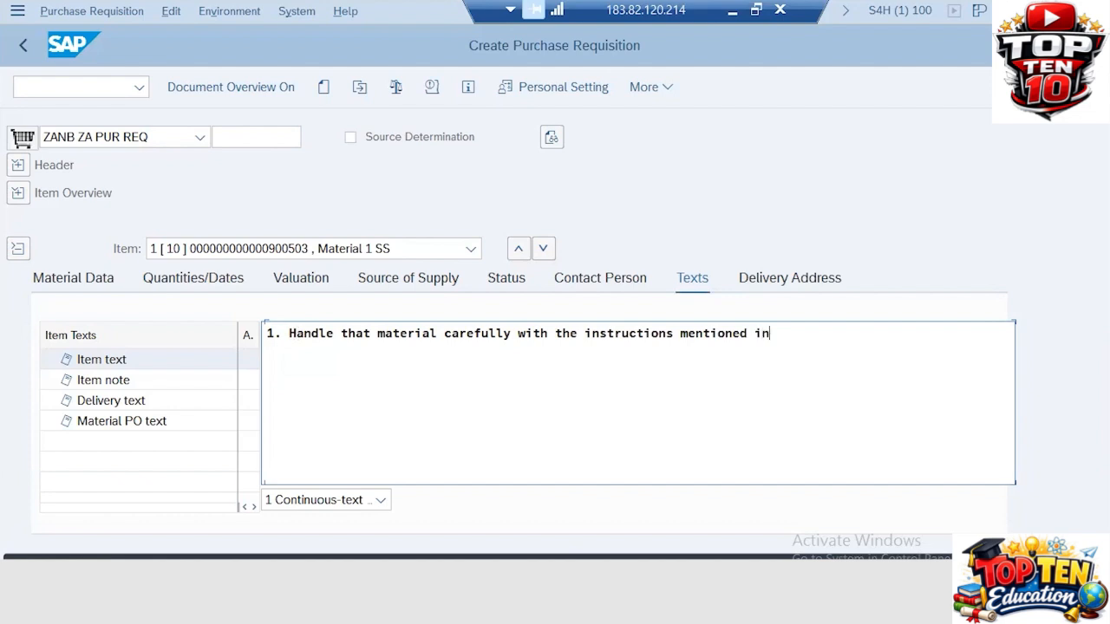
text( the manual.)
click(767, 280)
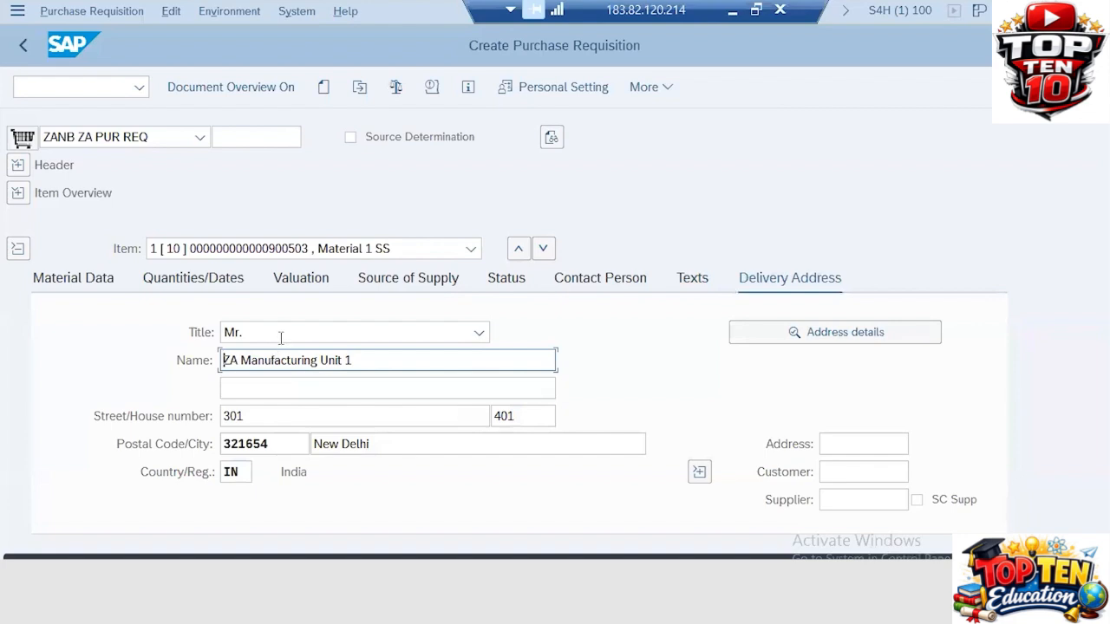
Keep the delivery address title as Mr., then check and save the requisition
click(283, 338)
click(291, 332)
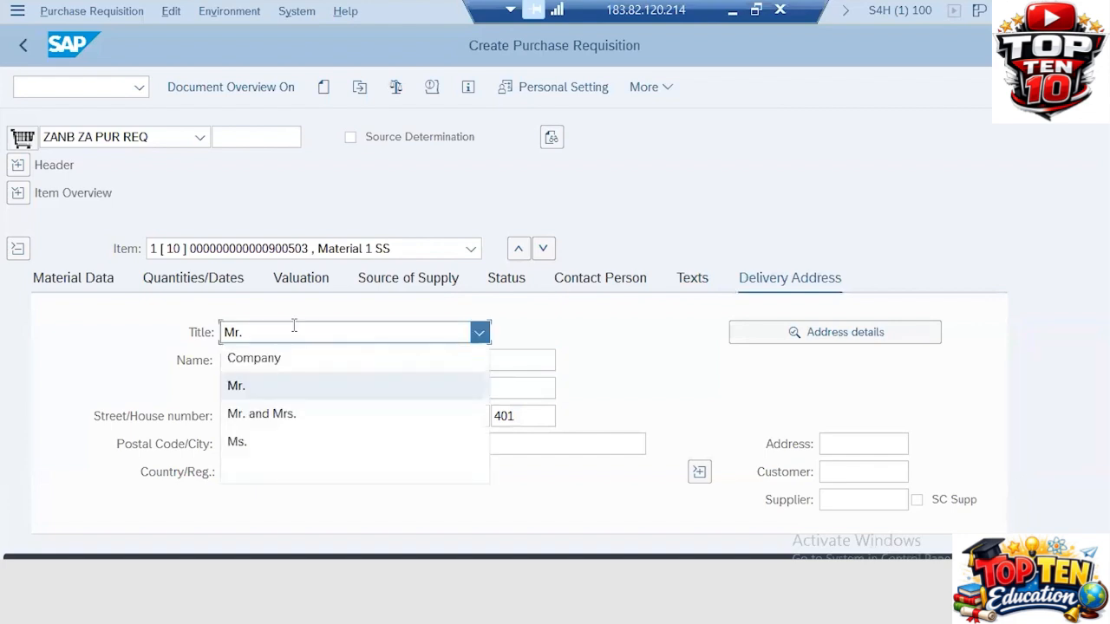
click(293, 329)
click(293, 330)
click(293, 330)
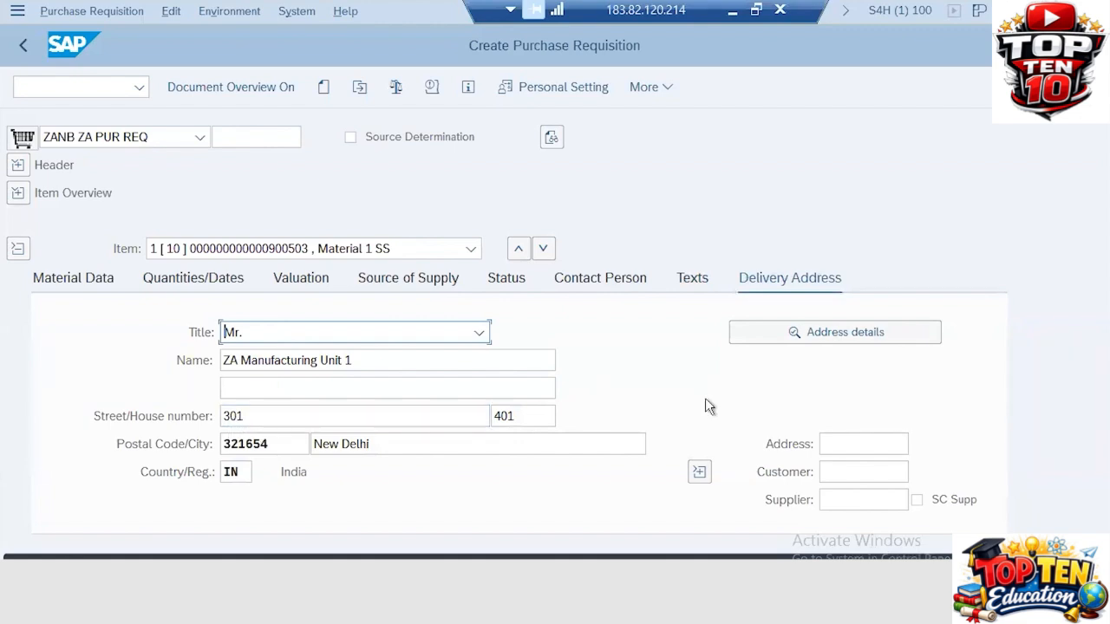
click(396, 90)
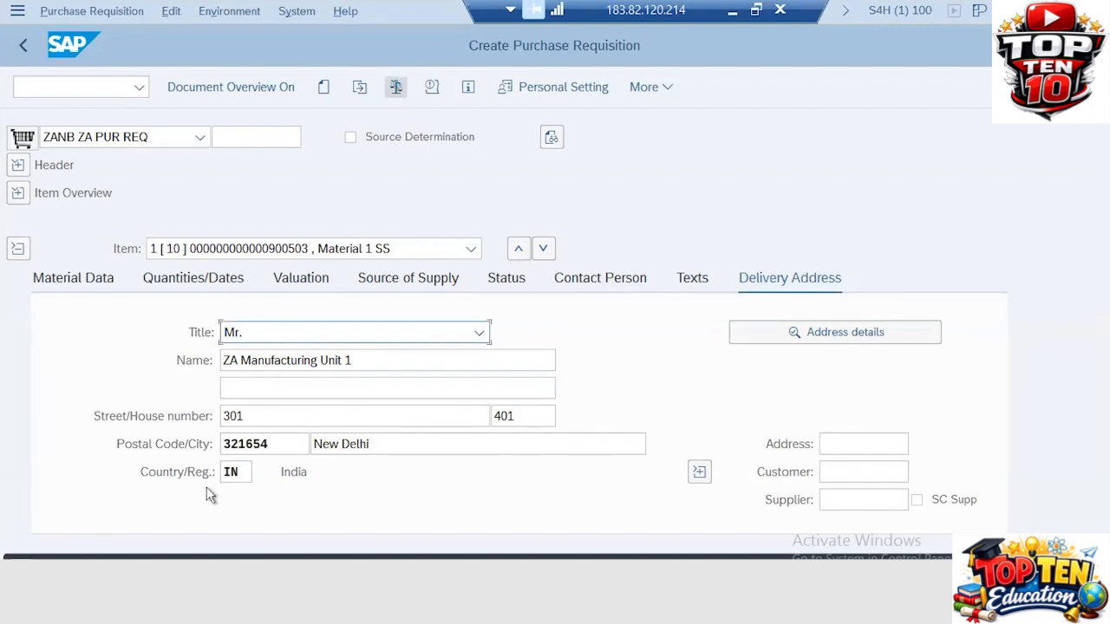
key(ctrl+s)
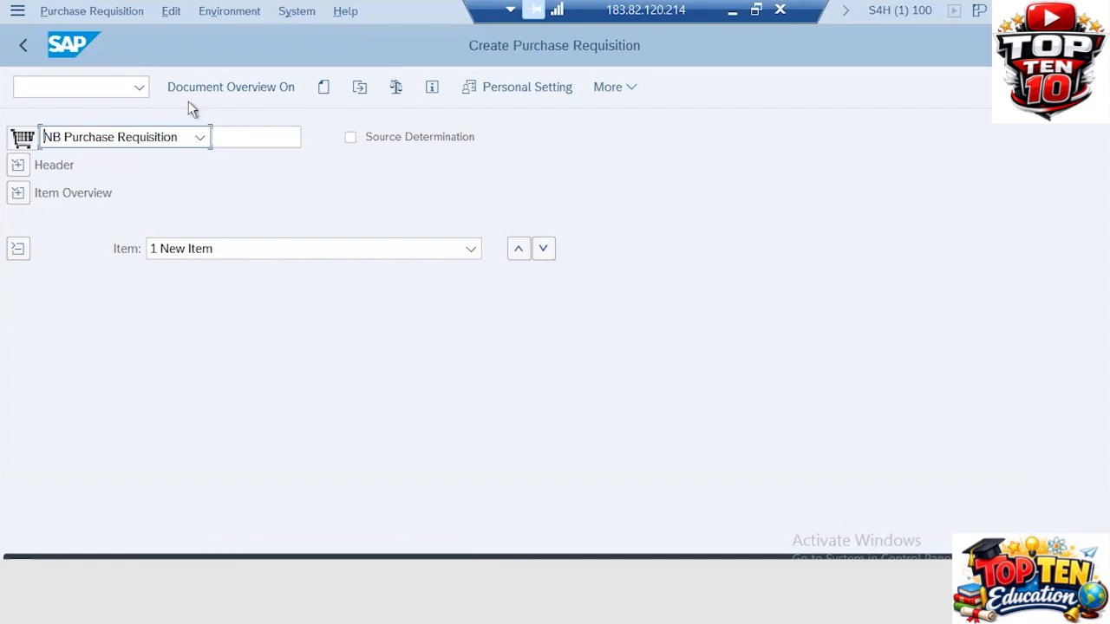
click(210, 88)
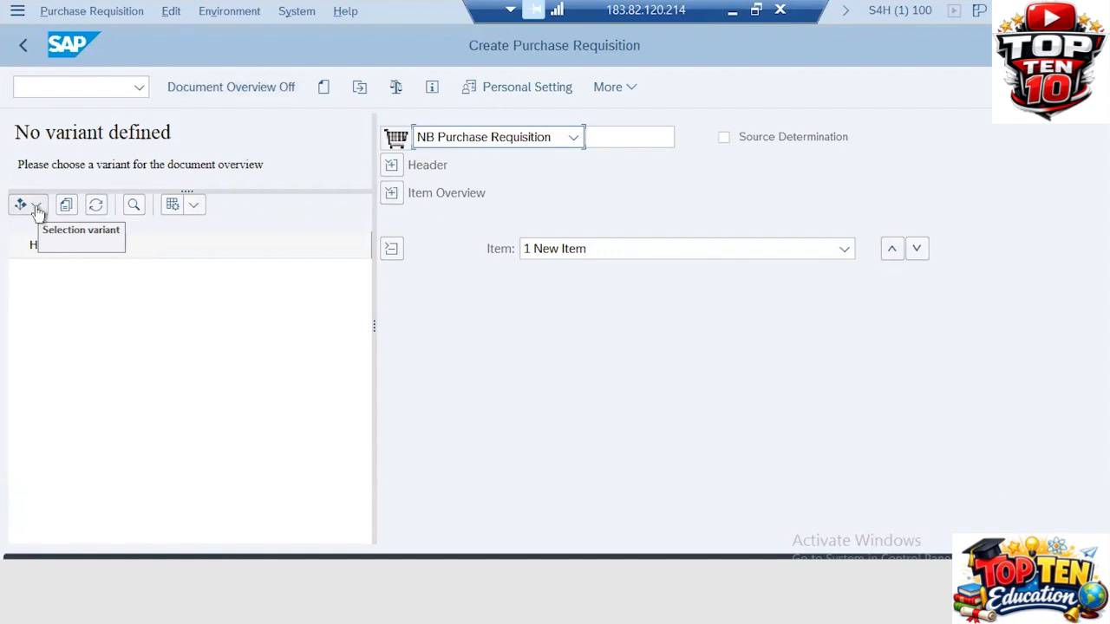
click(36, 210)
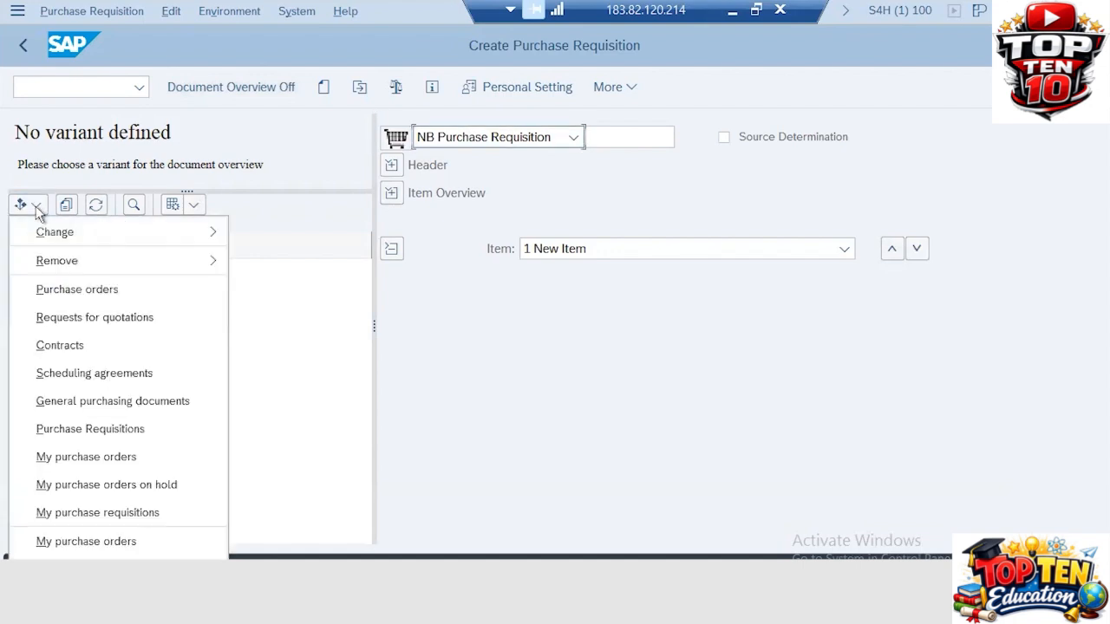
click(73, 487)
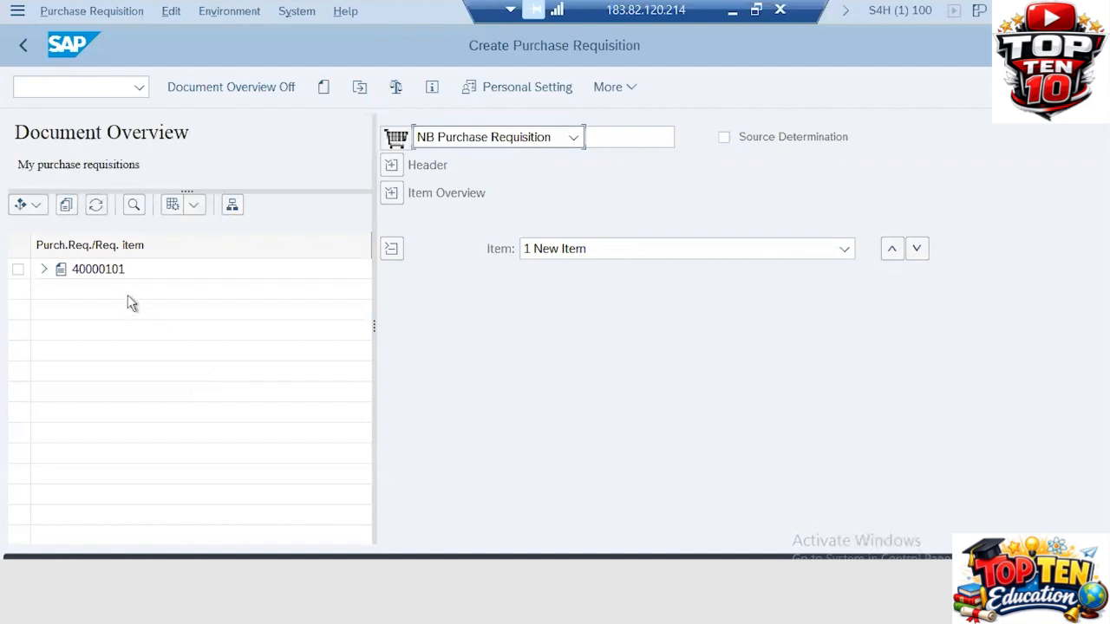
click(43, 270)
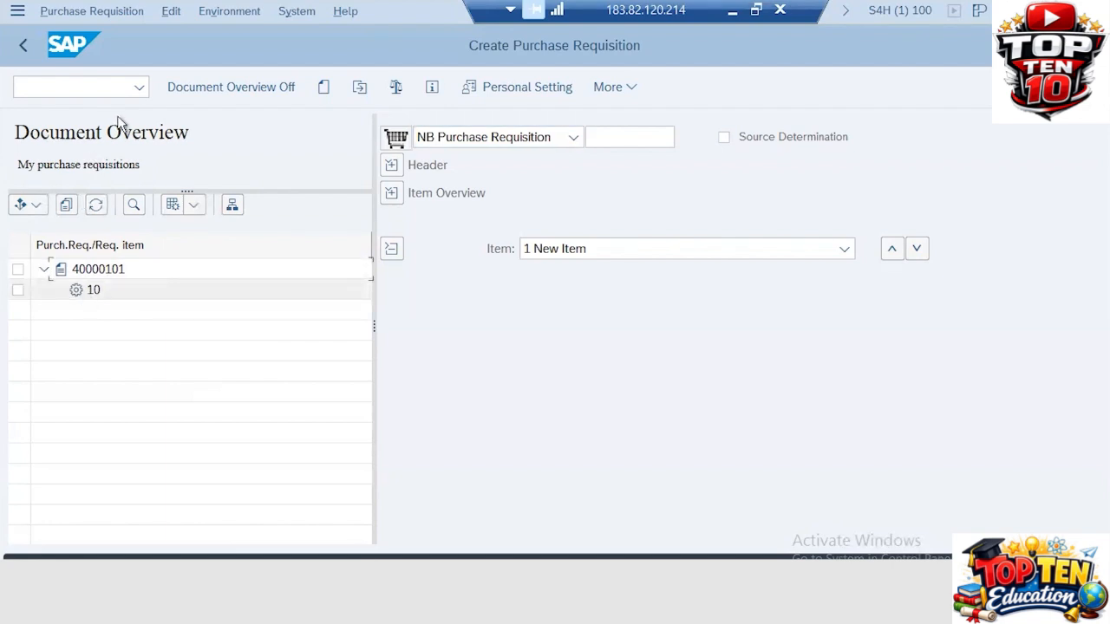
click(236, 90)
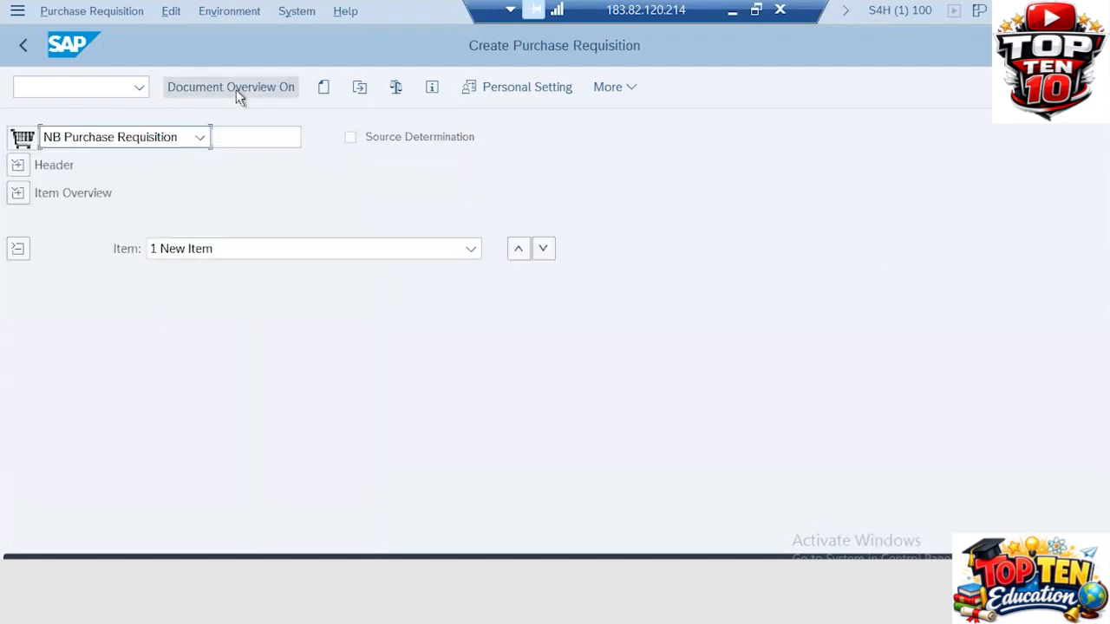
Go back to SAP Easy Access and launch ME5A - General under Purchase Requisition > List Displays
click(22, 50)
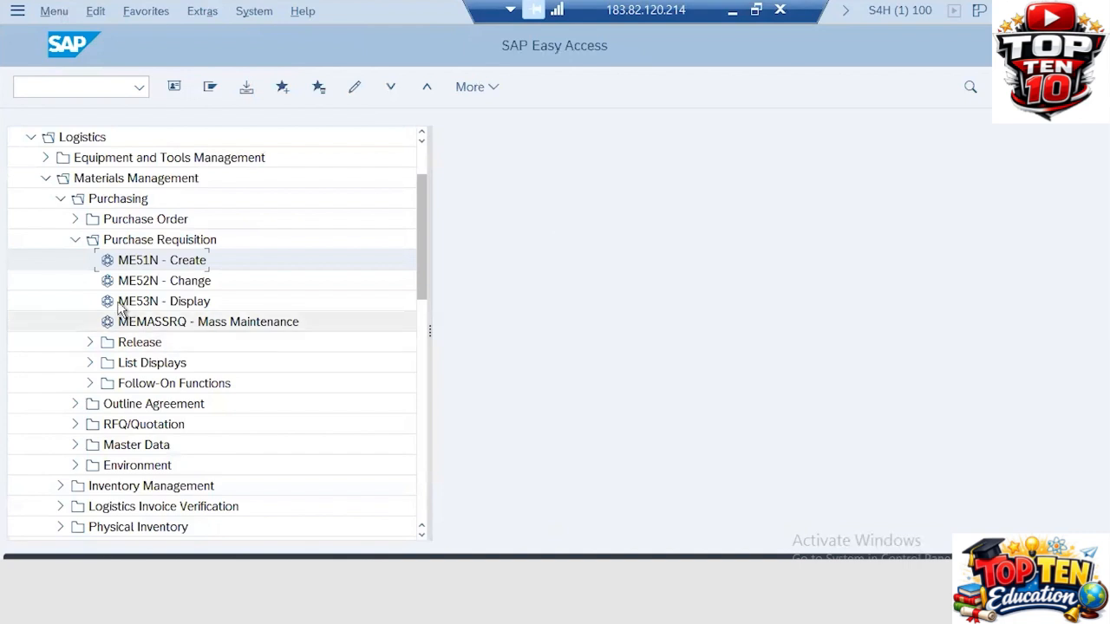
click(76, 243)
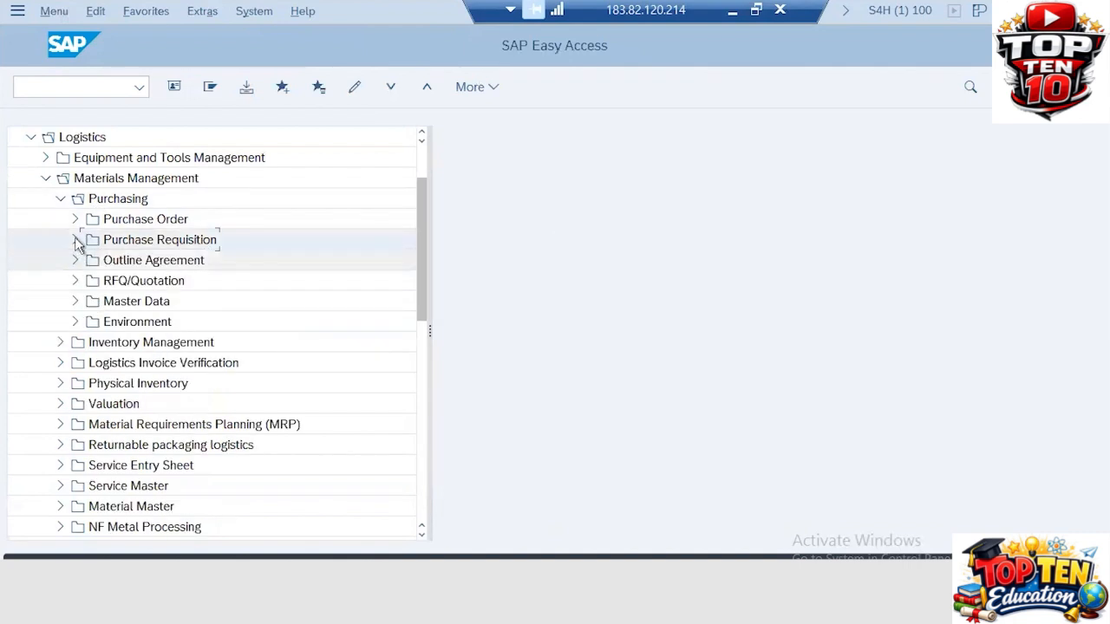
click(75, 243)
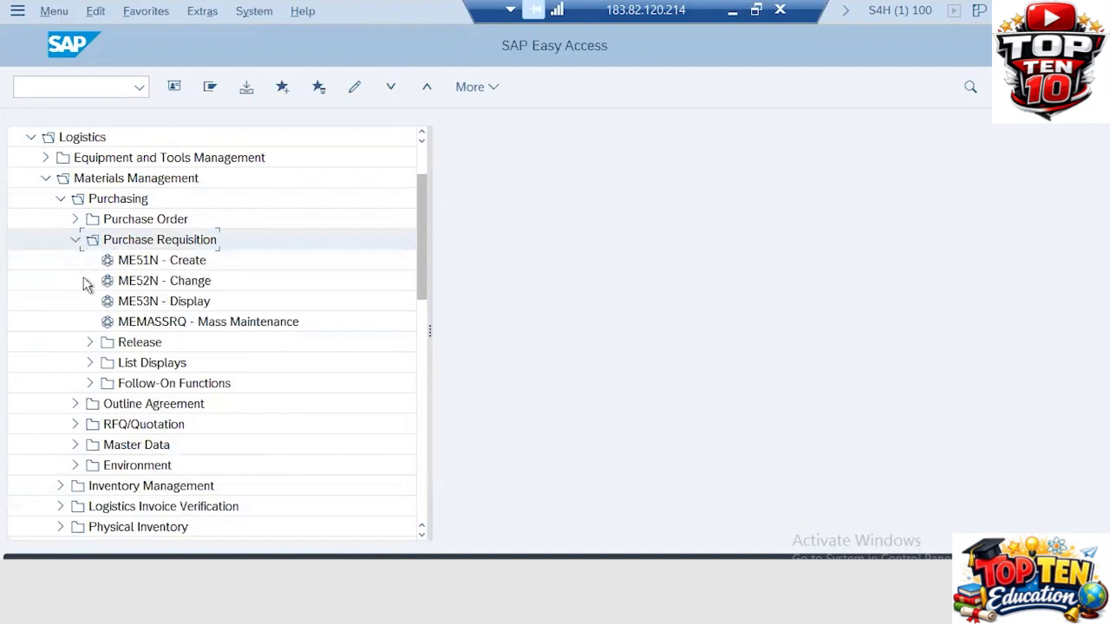
click(90, 363)
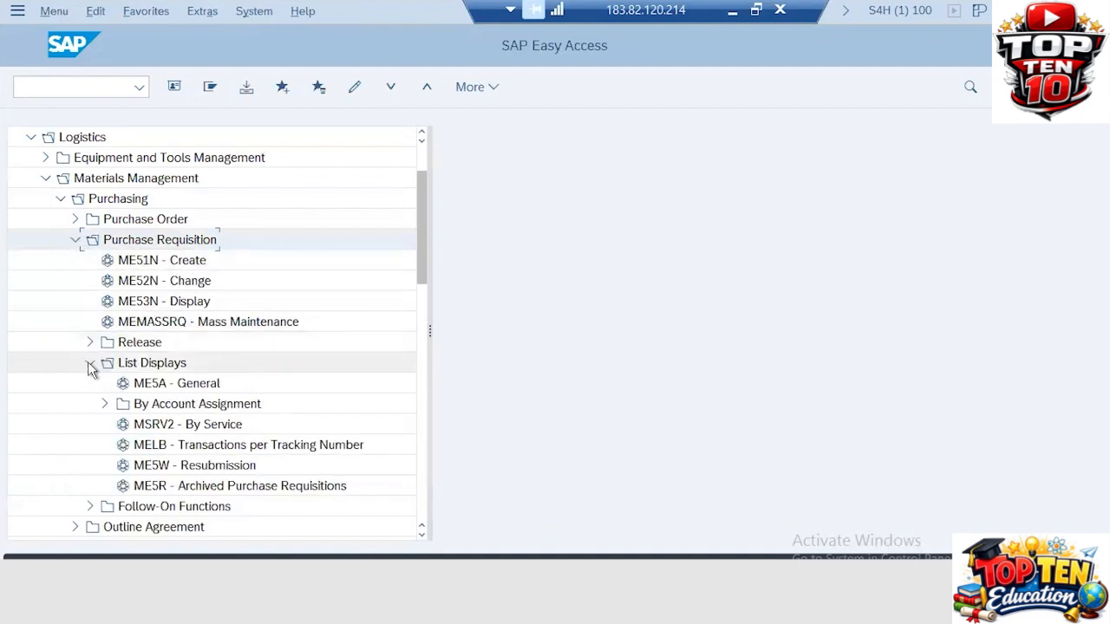
click(144, 388)
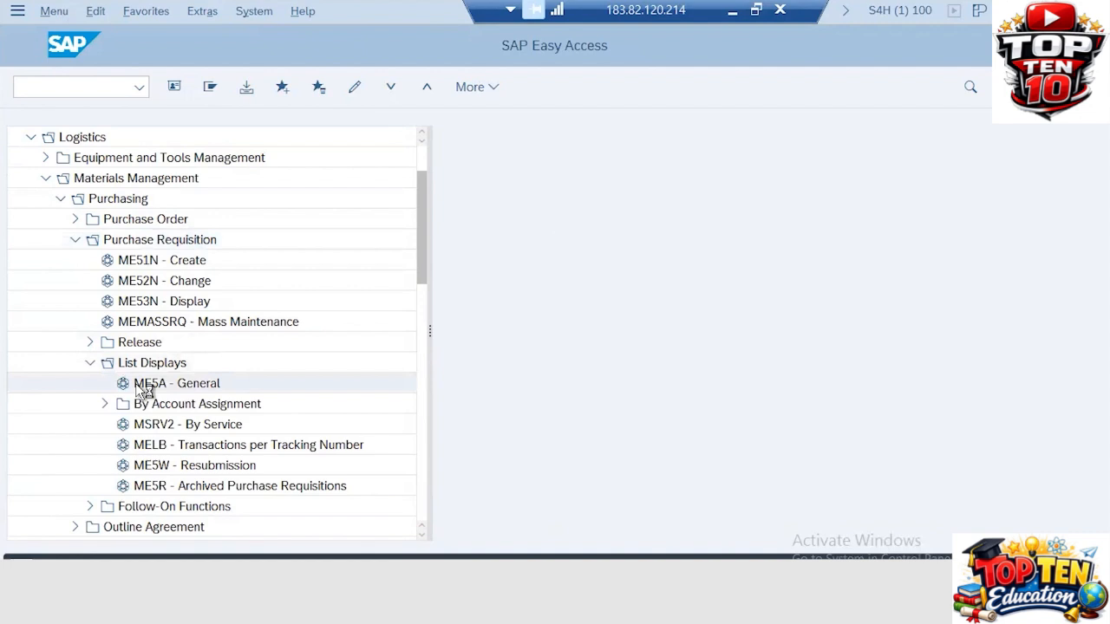
double_click(144, 388)
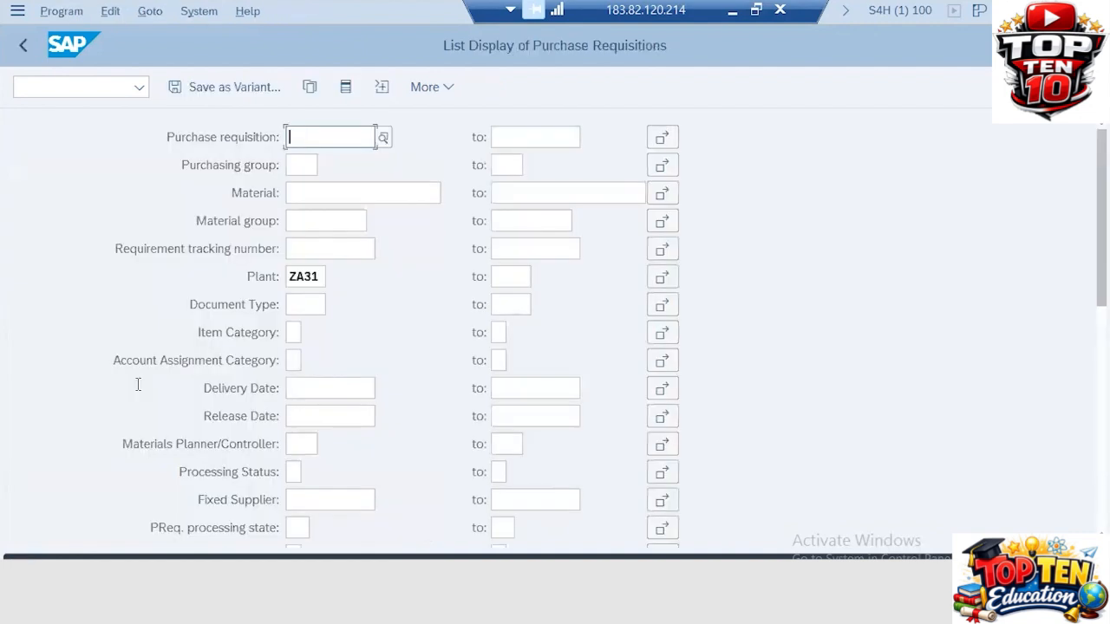
Run the requisition list for plant ZA31, then start ME51N via /nme51n
double_click(314, 277)
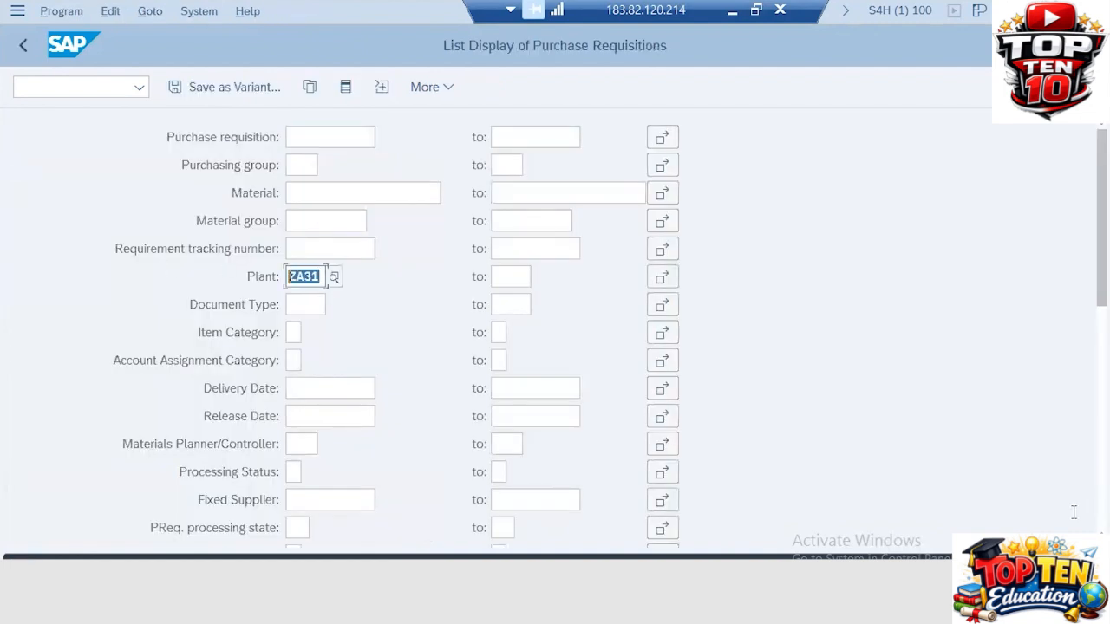
click(1074, 565)
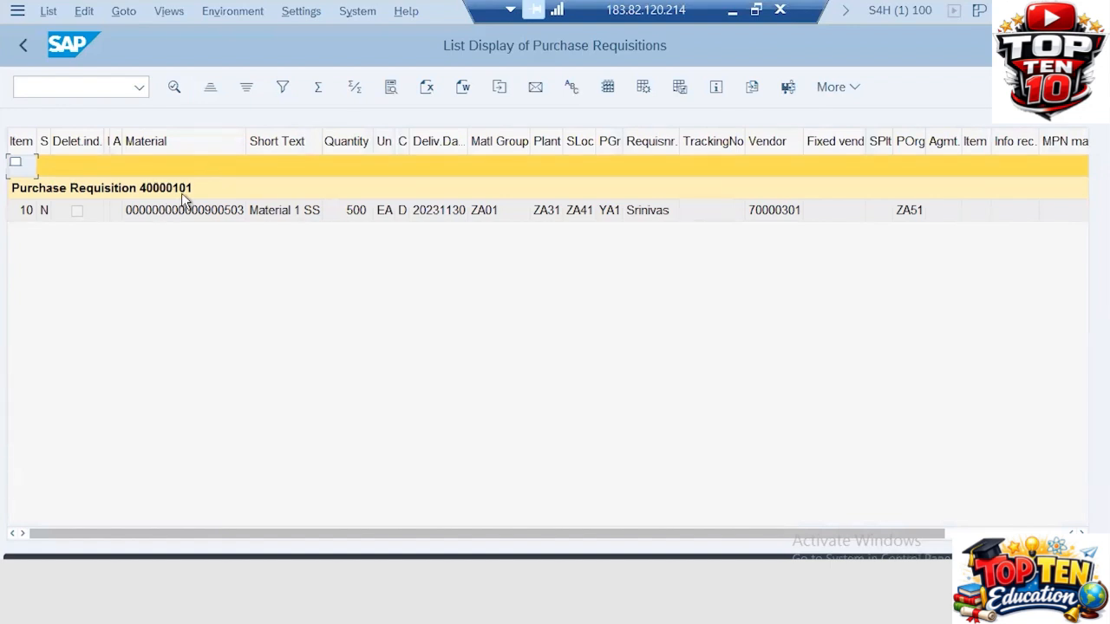
click(106, 86)
text(/nme)
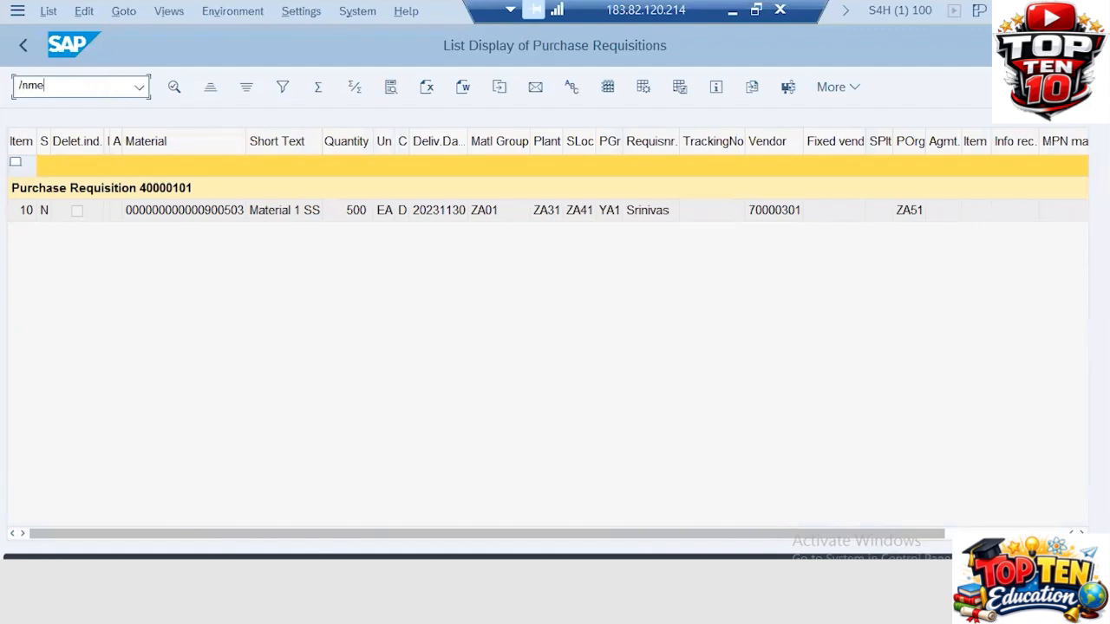
text(51n)
key(Return)
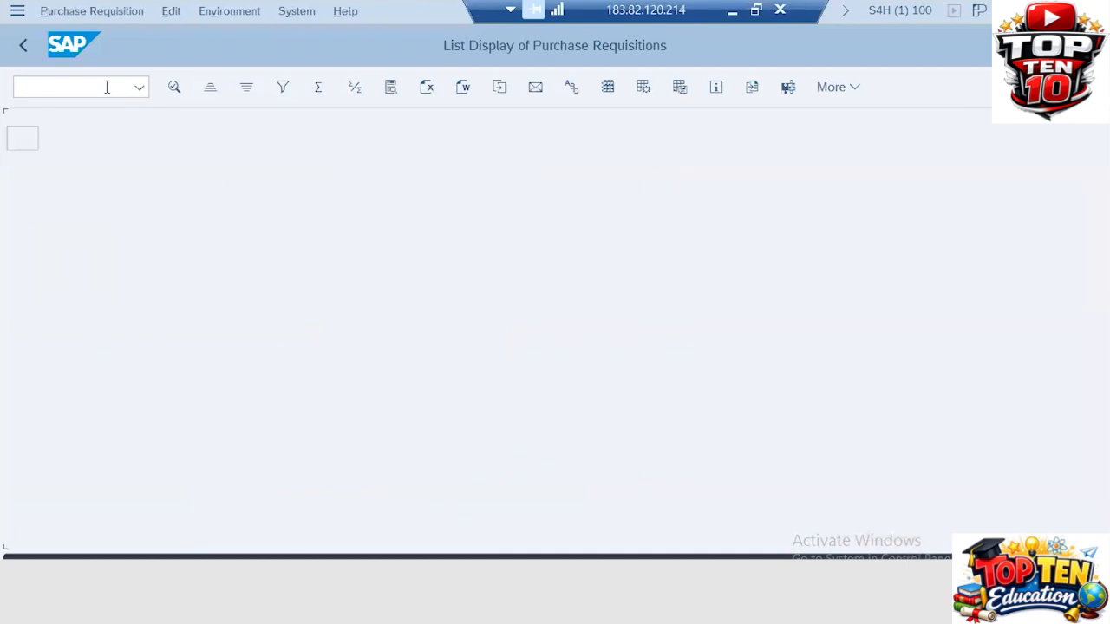
Choose document type ZANB ZA PUR REQ and enter external number 40000201
click(201, 142)
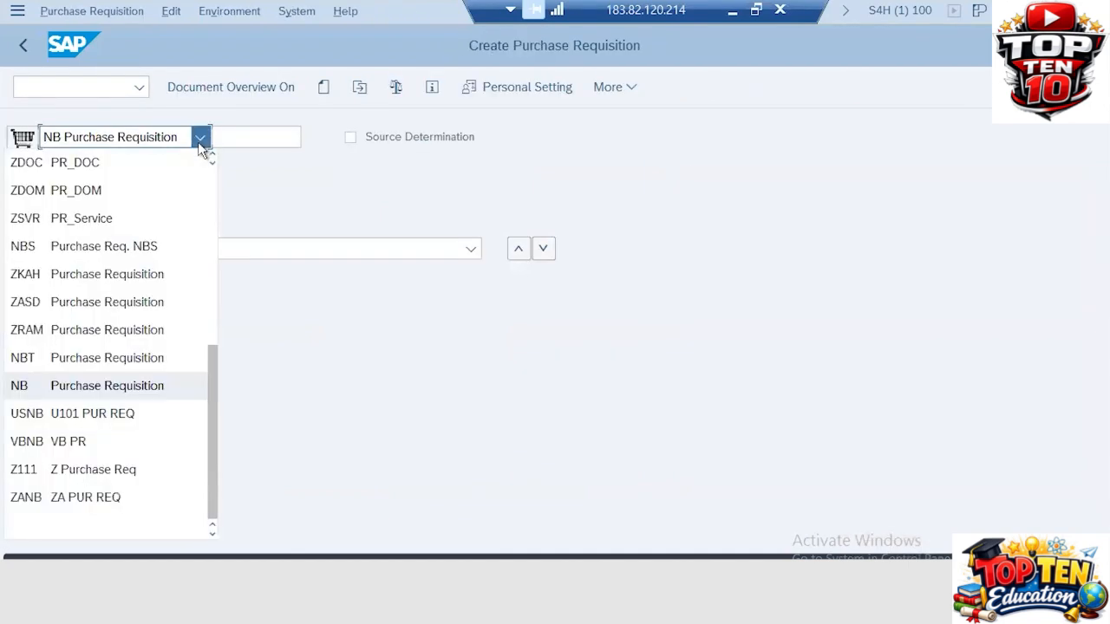
click(58, 489)
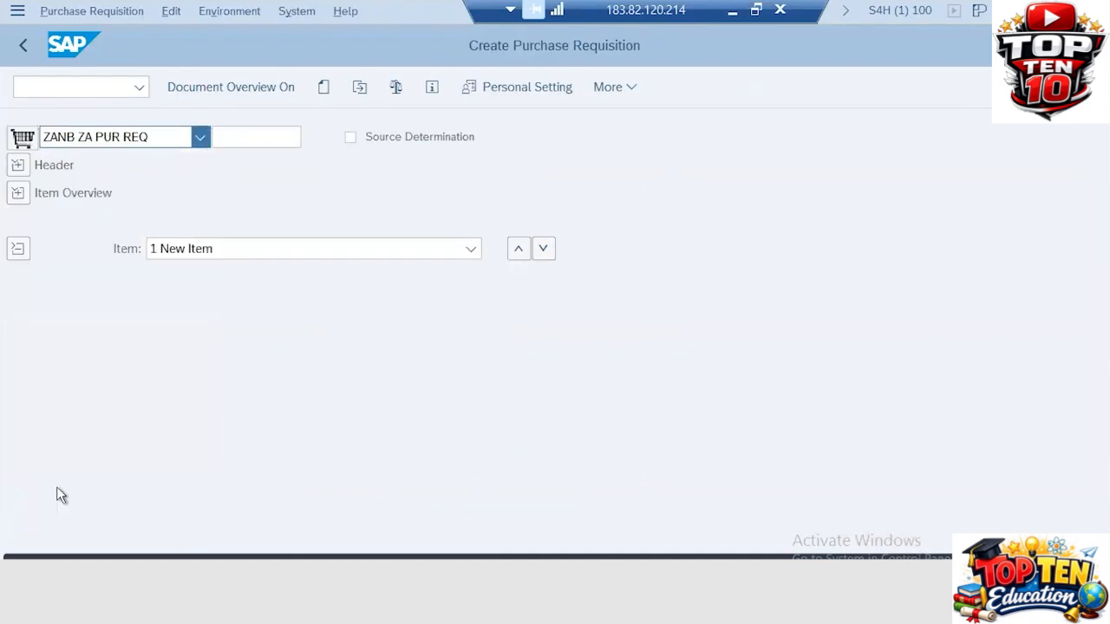
click(242, 138)
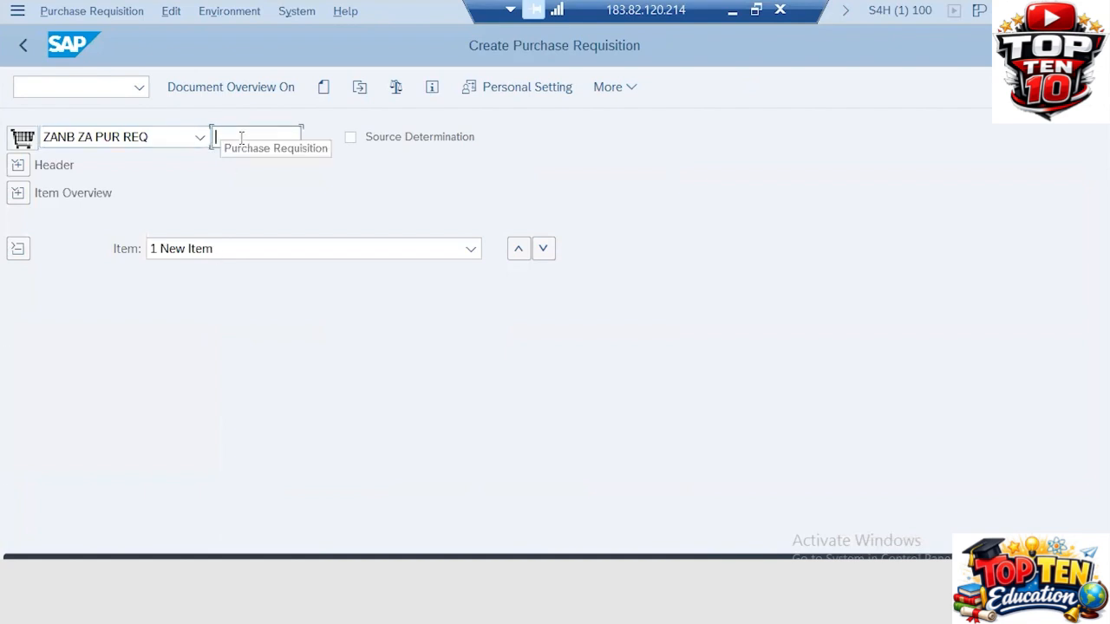
click(244, 91)
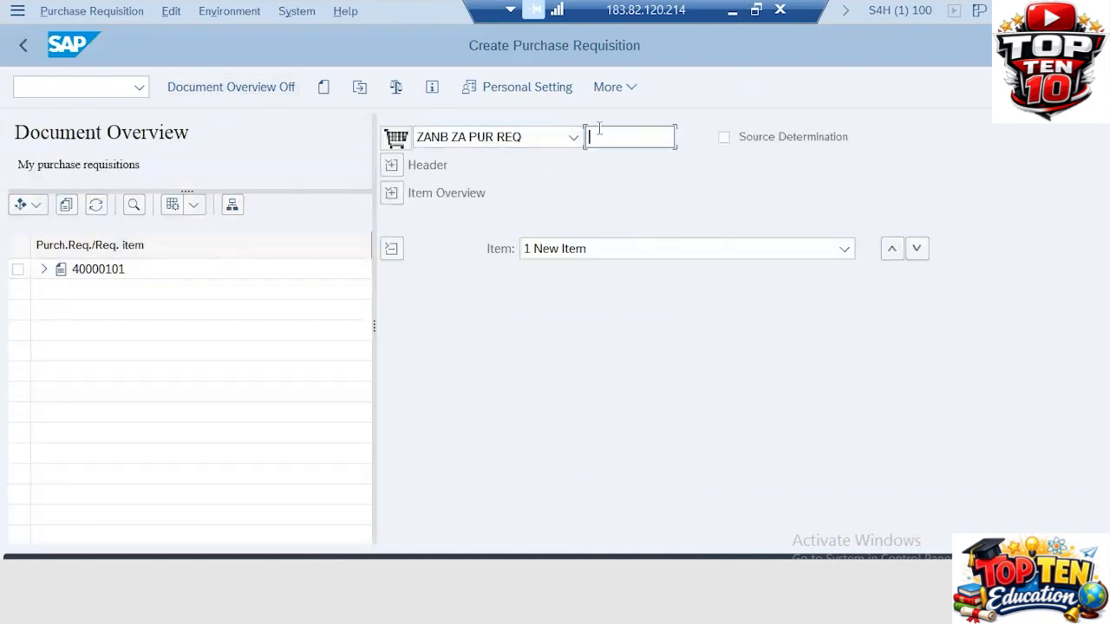
text(40000201)
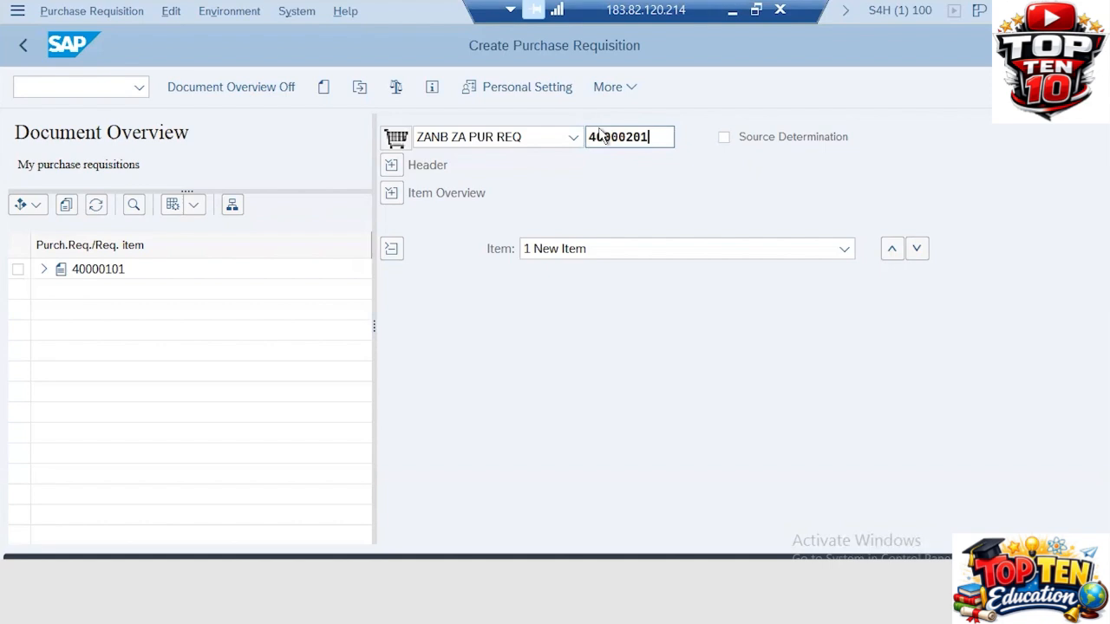
key(Return)
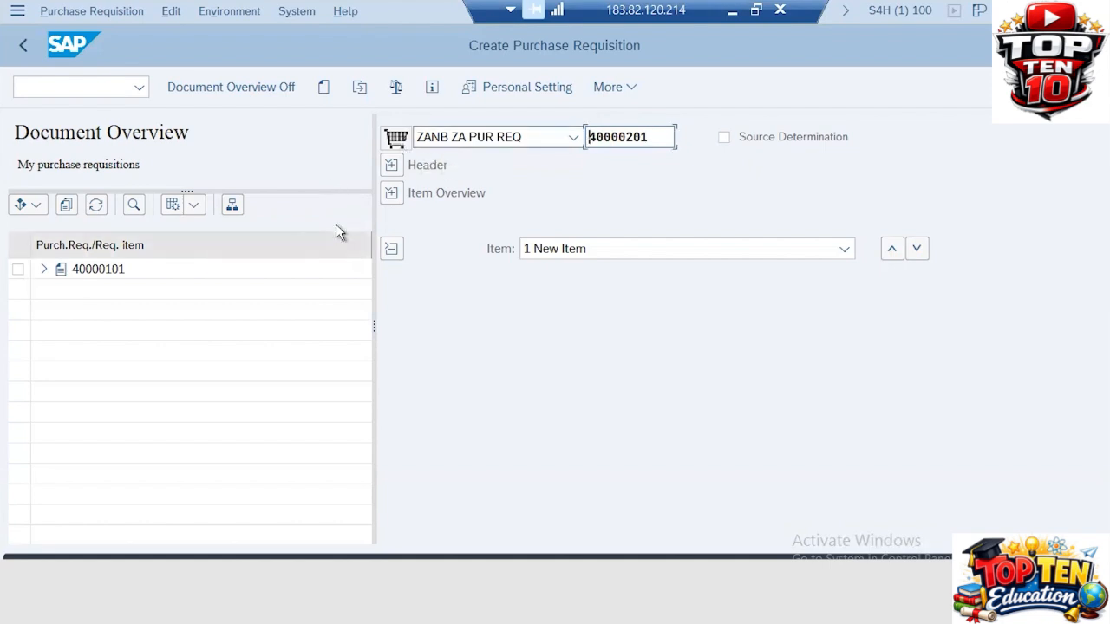
Close the Document Overview, keep the header collapsed and expand the Item Overview grid
click(267, 90)
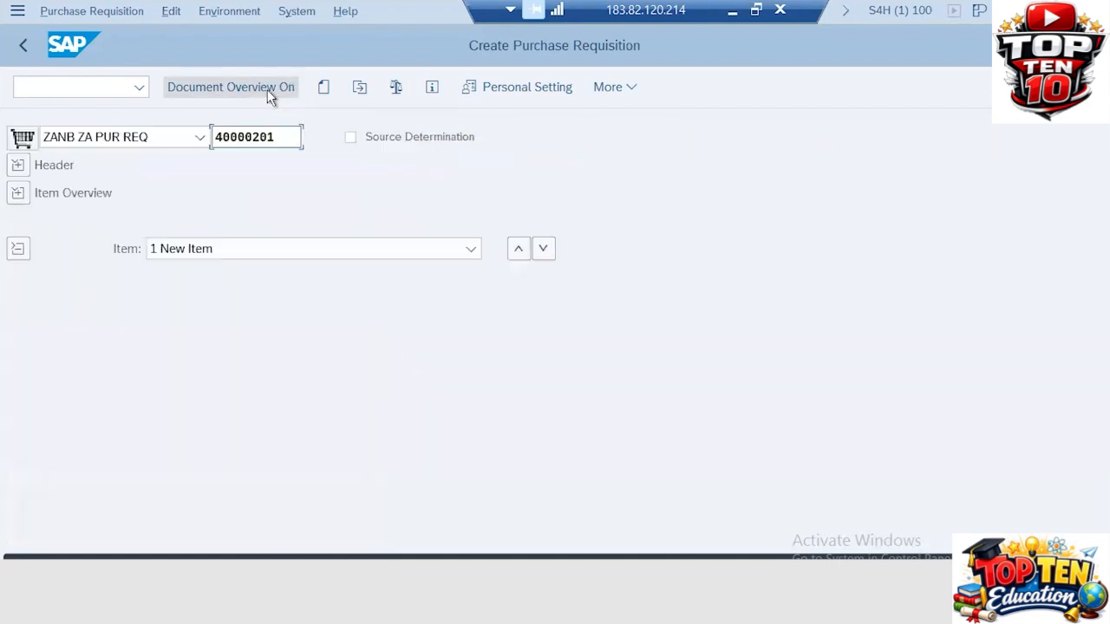
click(18, 165)
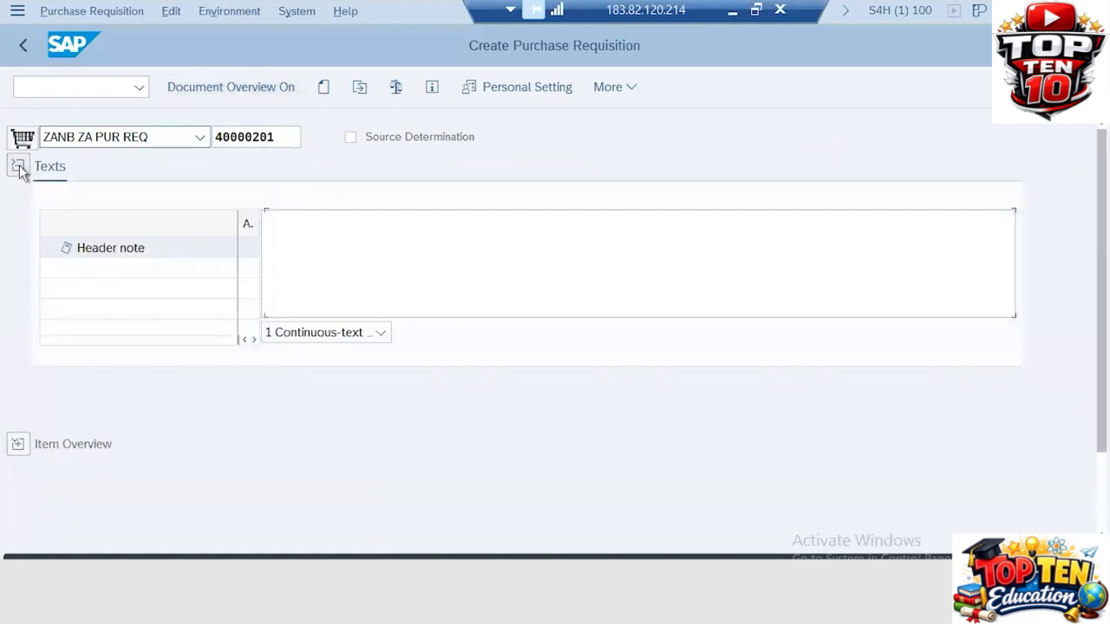
click(18, 165)
click(20, 200)
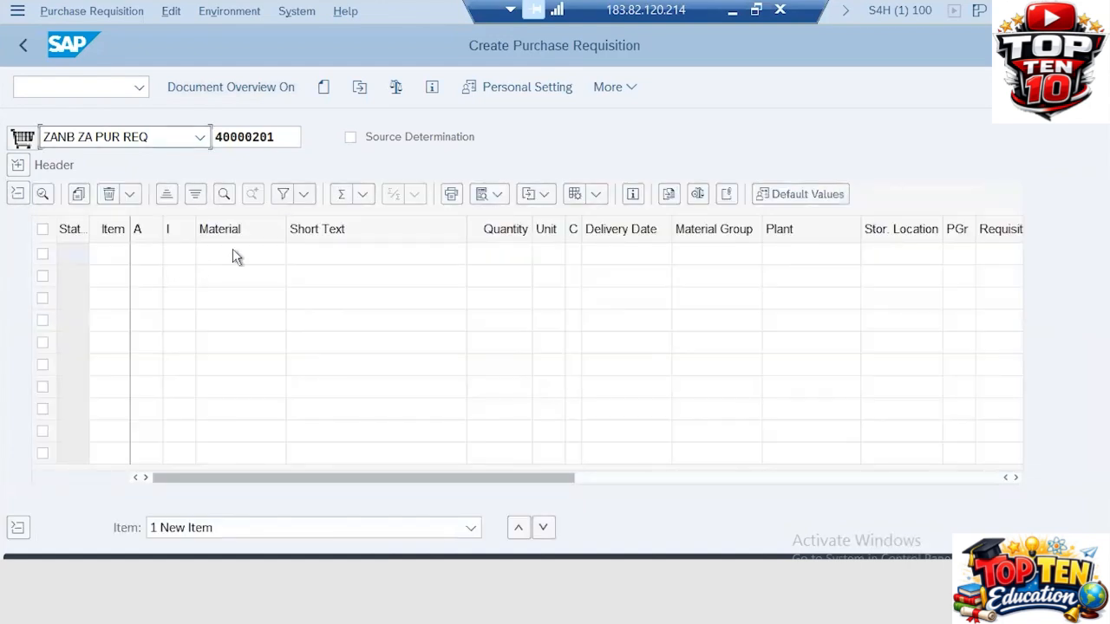
Look up plant ZA31's materials with MM60 in a new session, then return to ME51N
click(232, 250)
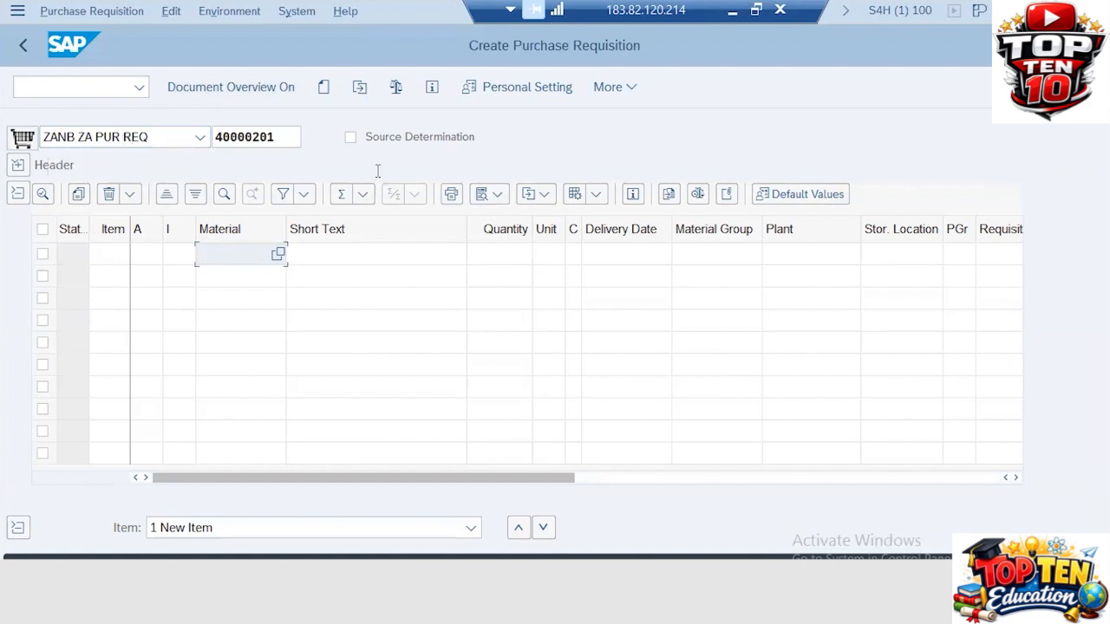
key(alt+Tab)
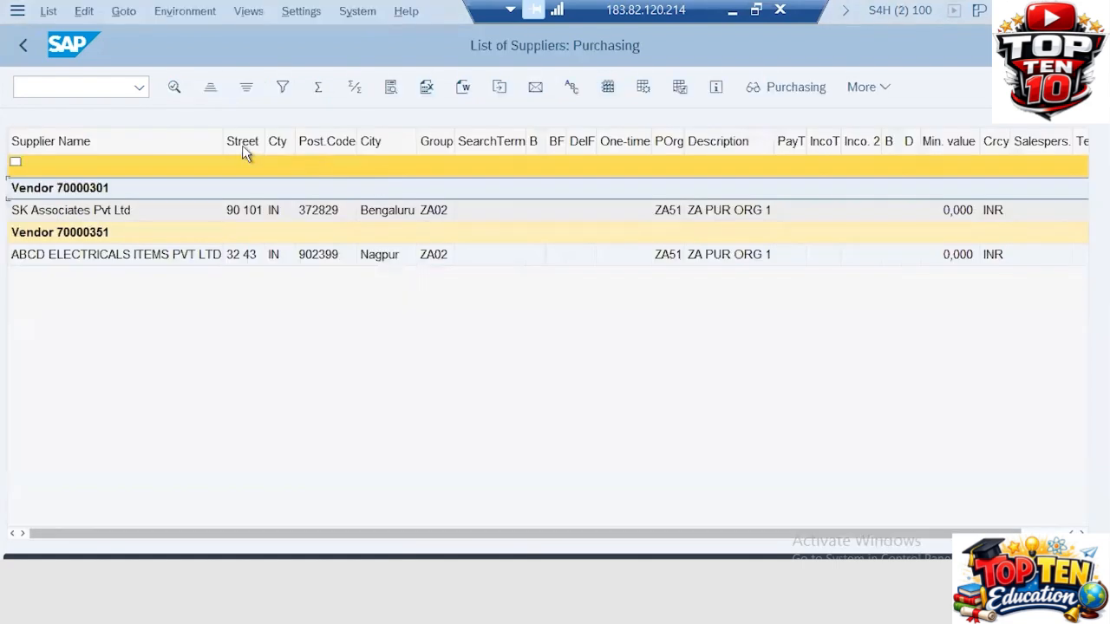
click(89, 91)
key(ctrl+n)
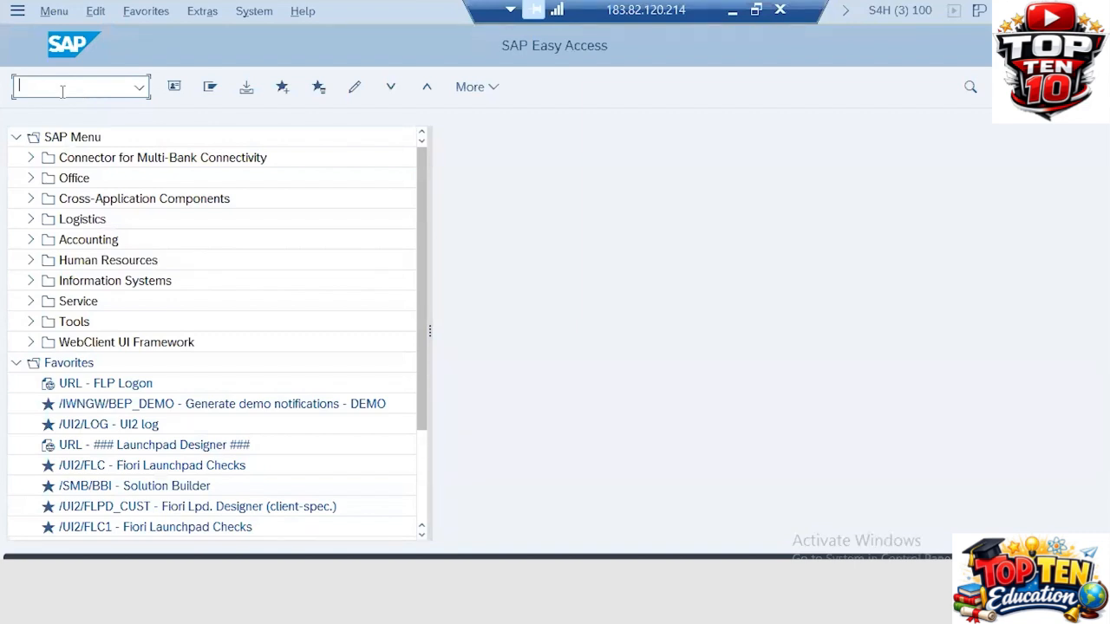
text(/nmm60)
key(Return)
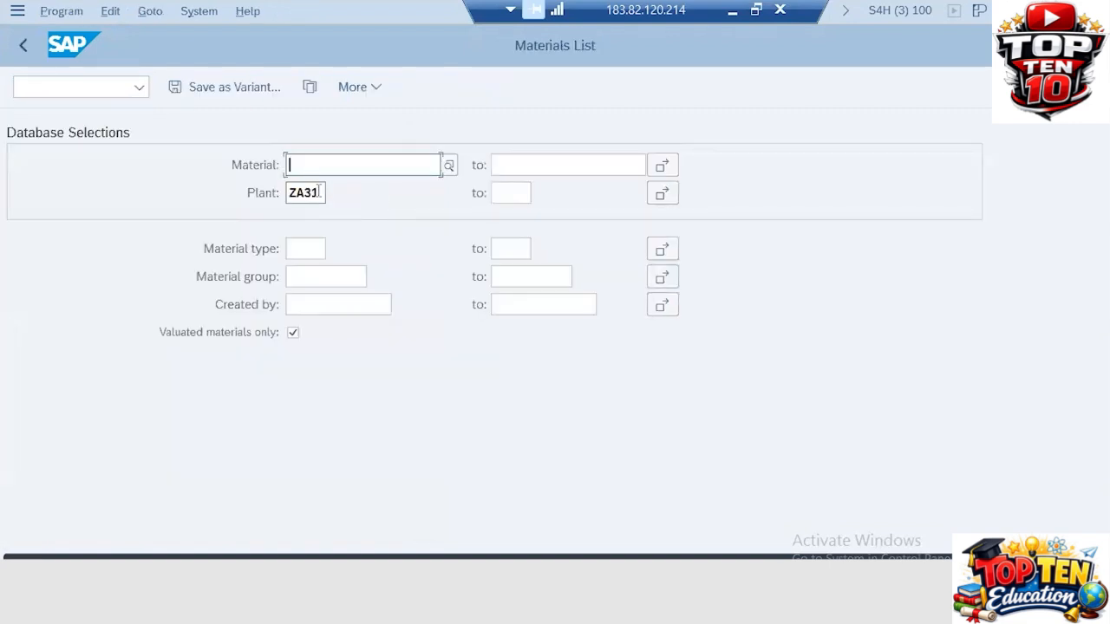
click(320, 193)
key(F8)
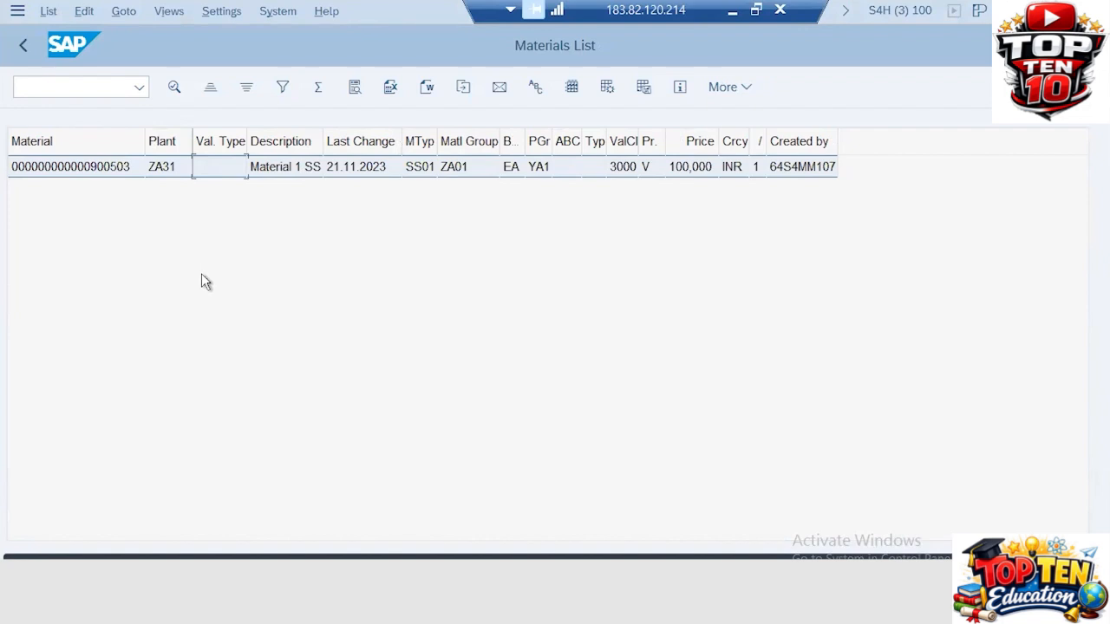
key(alt+Tab)
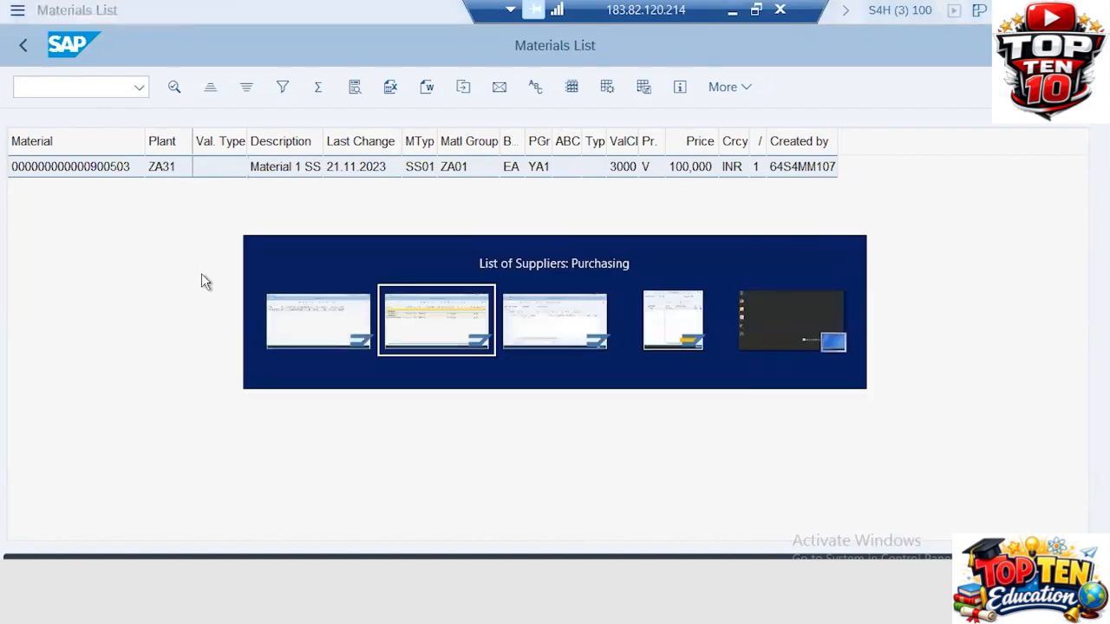
key(alt+Tab)
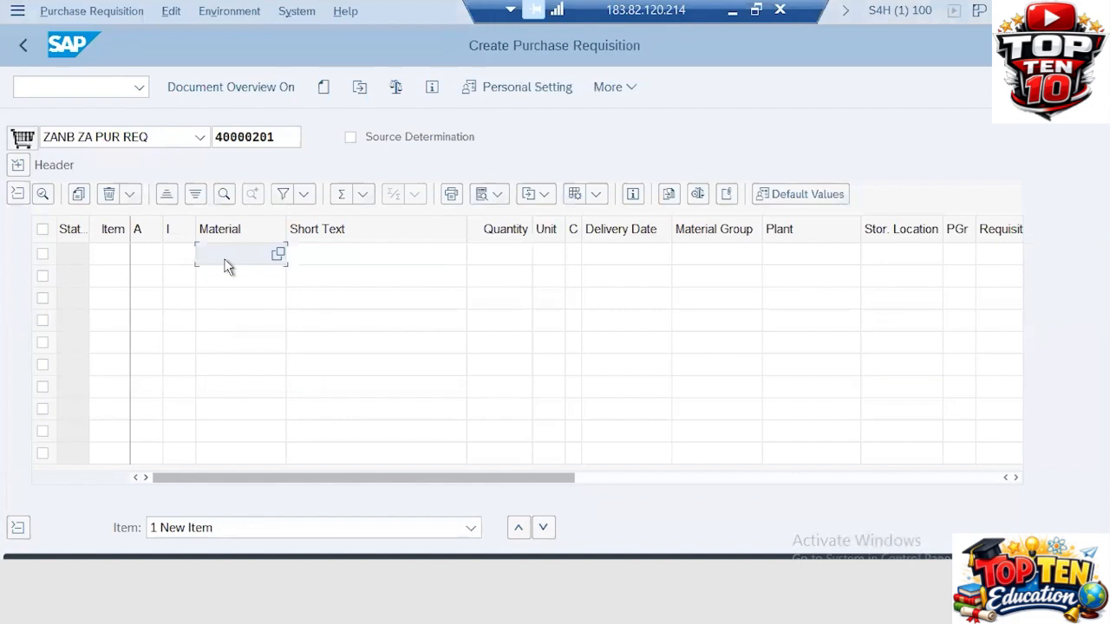
Add item material 900503, quantity 250, plant ZA31, storage location ZA41, and save requisition 40000201
click(225, 257)
text(900)
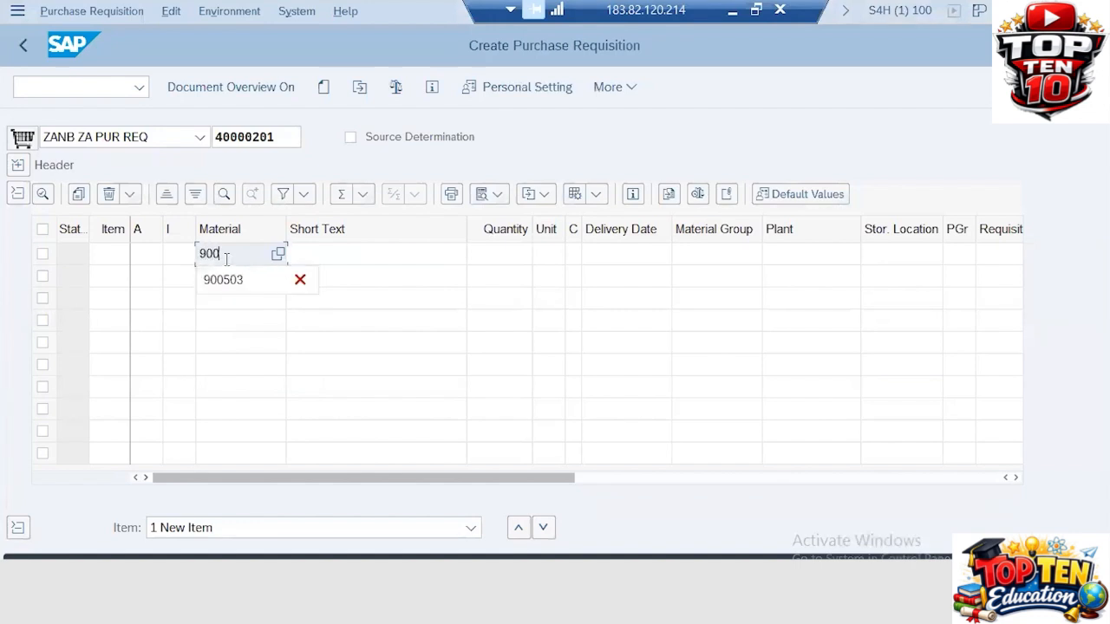
text(503)
key(Tab)
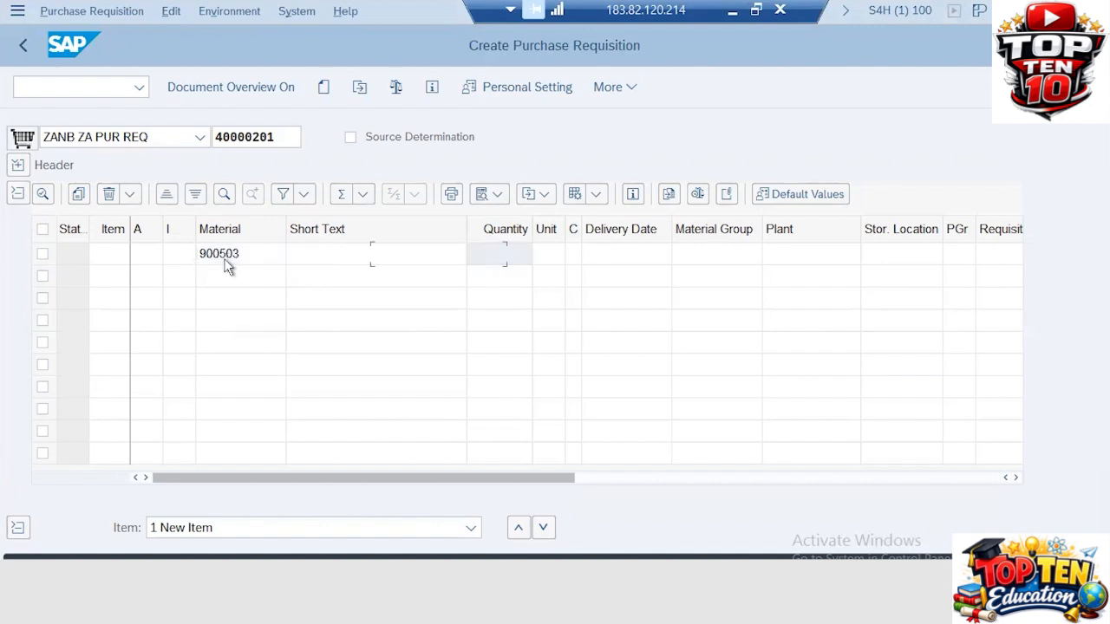
text(250)
key(Tab)
key(Tab)
key(Tab)
key(Tab)
key(Tab)
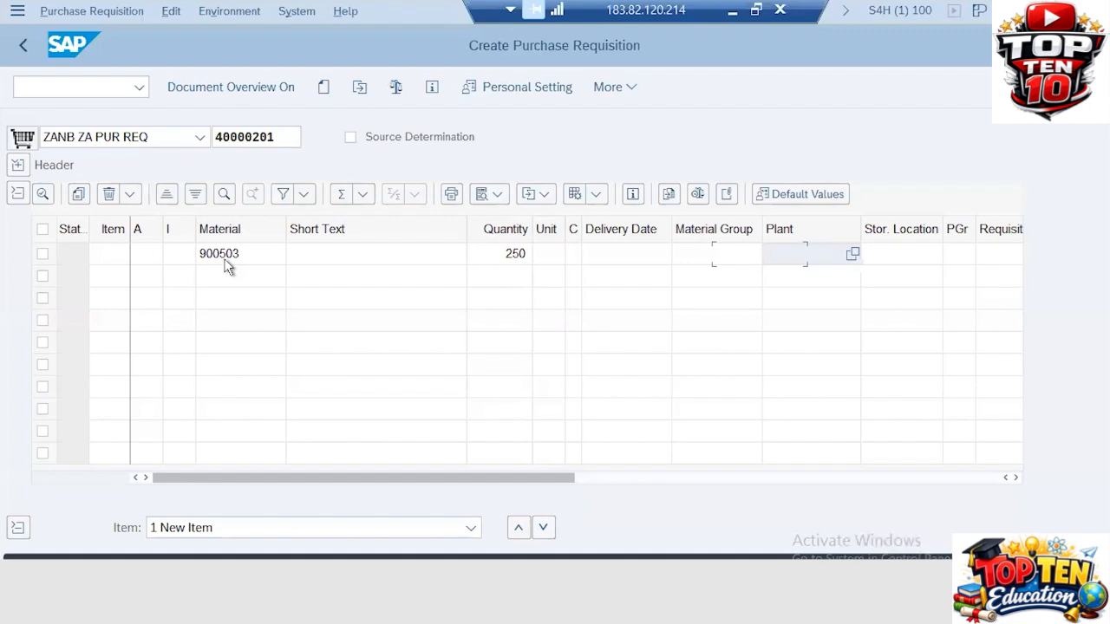
text(za31)
key(Tab)
key(Tab)
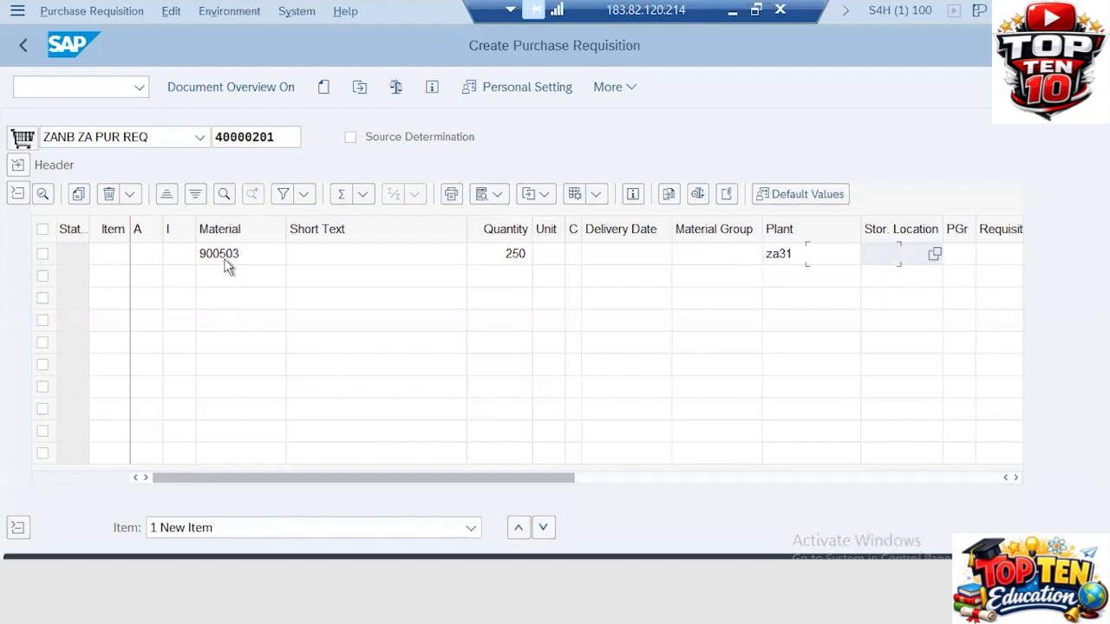
text(za41)
key(Return)
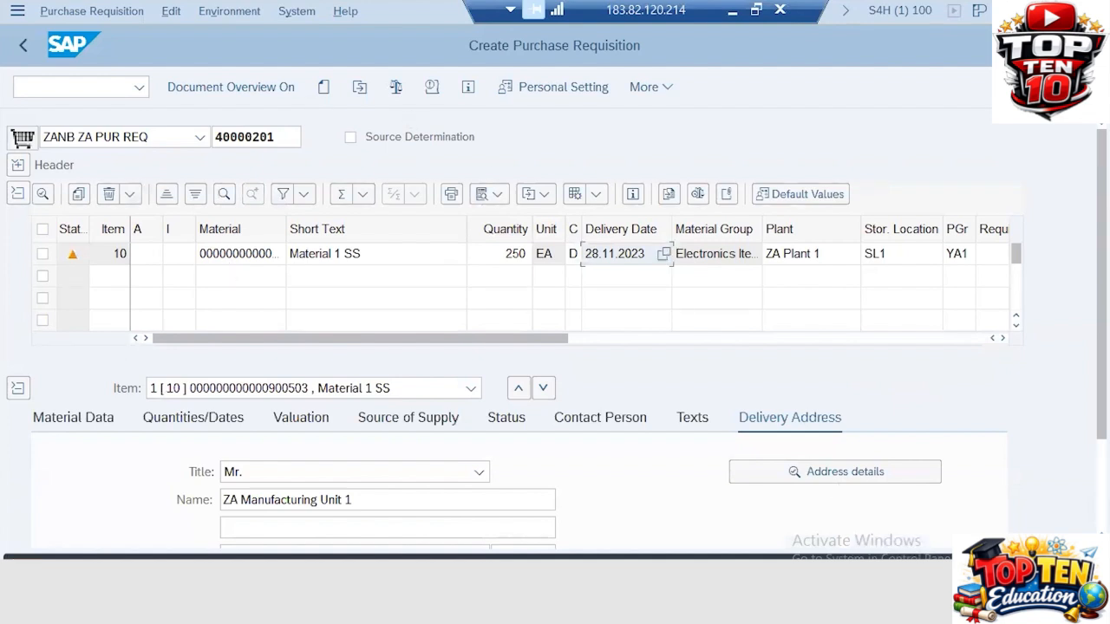
key(ctrl+s)
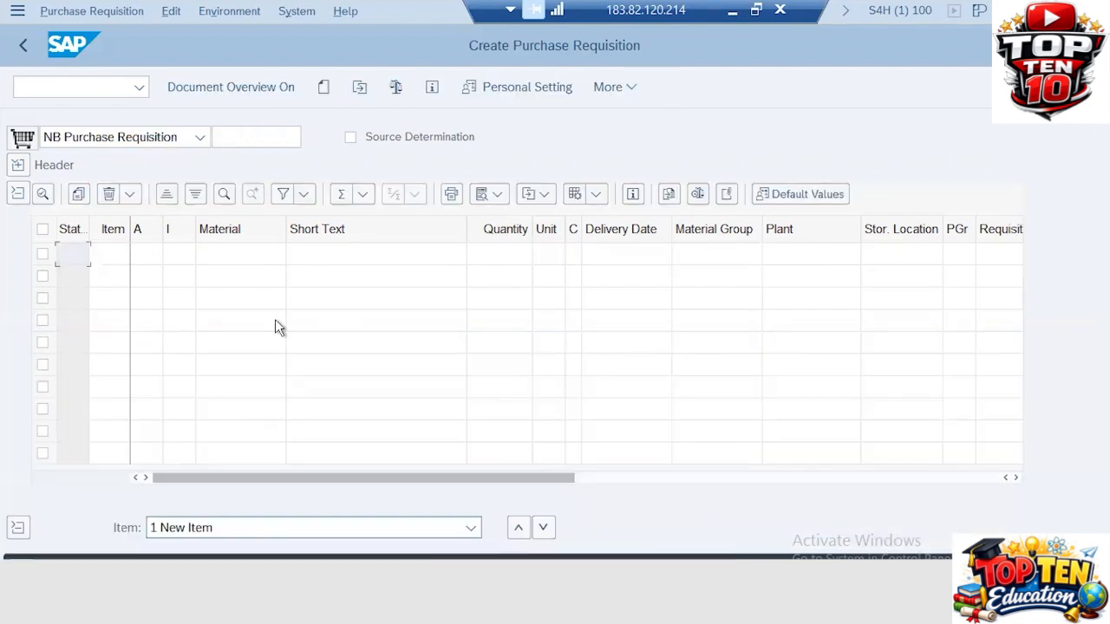
Select the requisition number field, then minimize SAP to return to PowerPoint slide 14
click(247, 139)
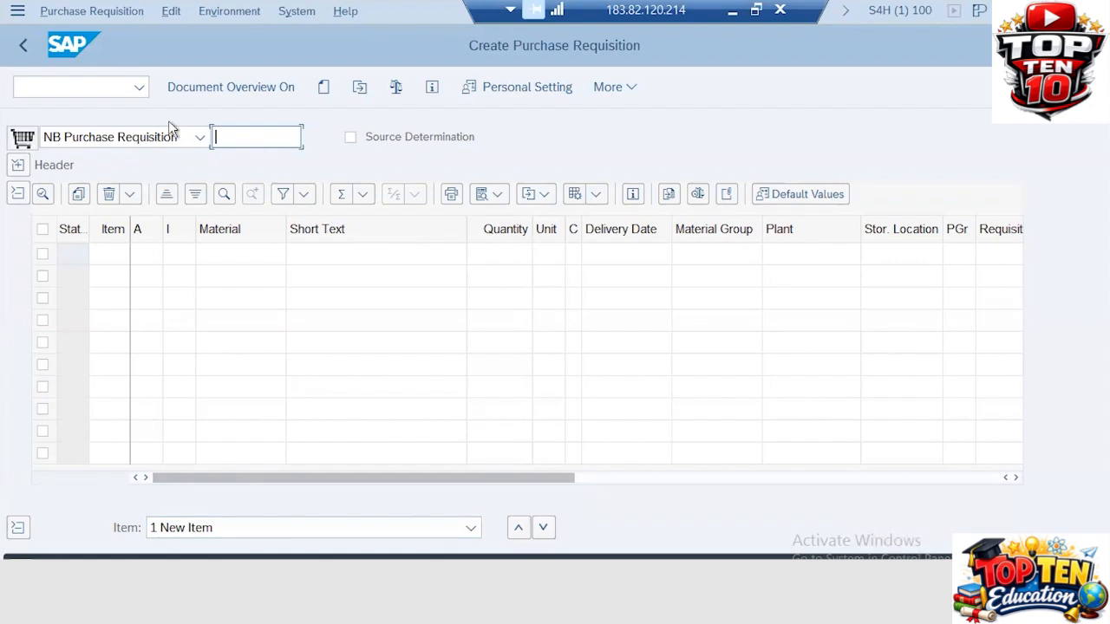
click(732, 10)
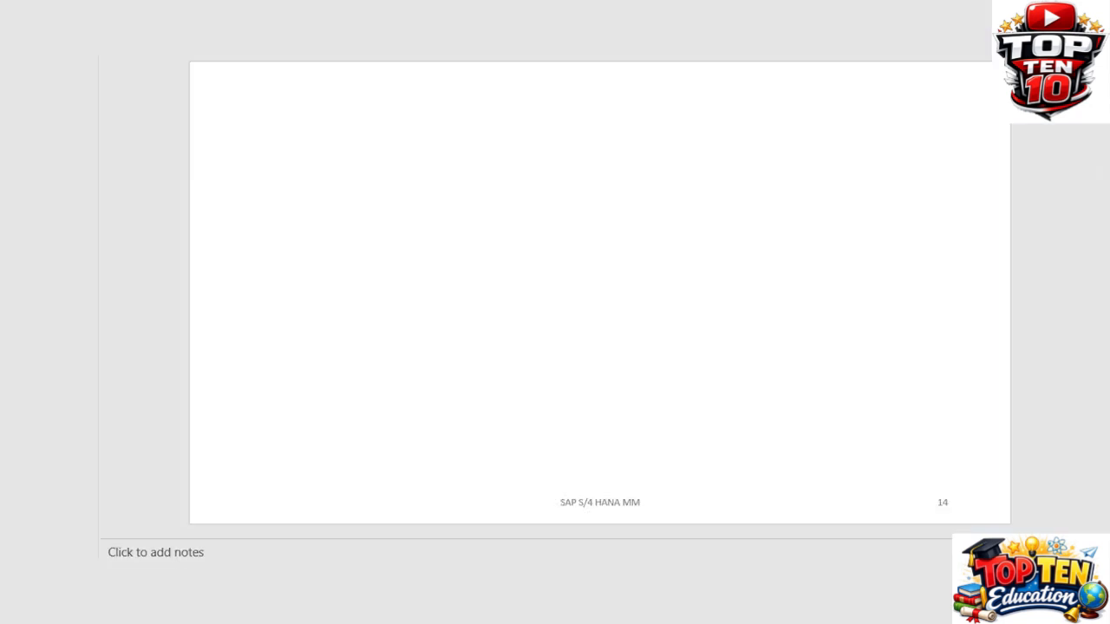
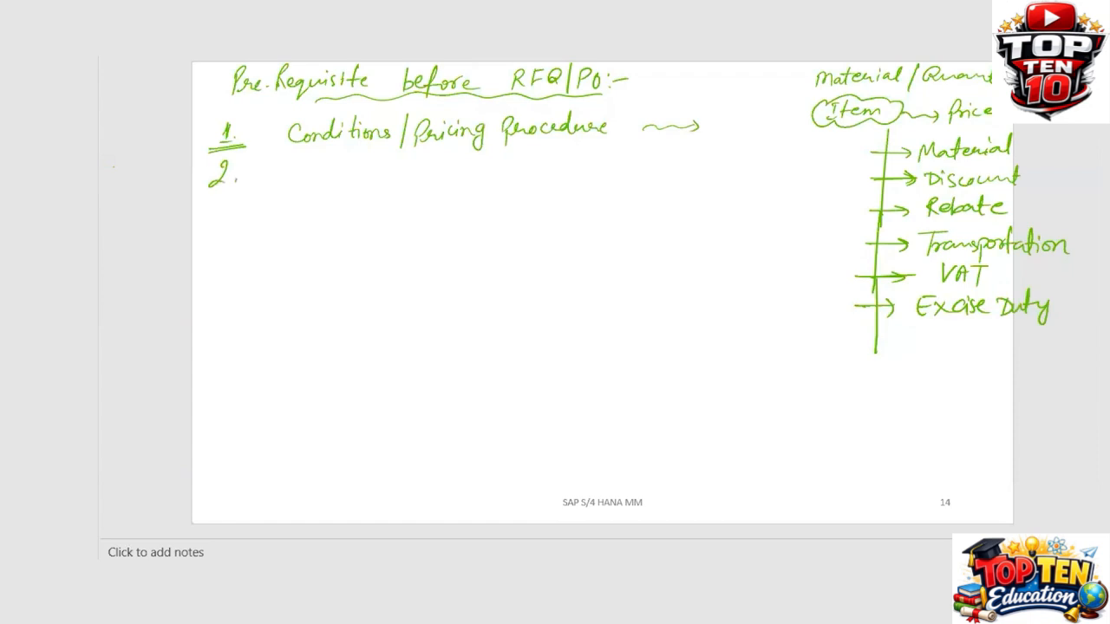
Begin handwriting 'Tax' as the second prerequisite on slide 14
mouse_move(298, 158)
mouse_down()
mouse_move(336, 157)
mouse_move(318, 184)
mouse_up()
Finish '2. Tax Procedure' with a wavy arrow; underline Conditions and Procedure in item 1
mouse_move(333, 174)
mouse_down()
mouse_move(347, 182)
mouse_move(381, 165)
mouse_move(437, 170)
mouse_move(455, 154)
mouse_move(492, 167)
mouse_up()
drag(633, 160, 708, 160)
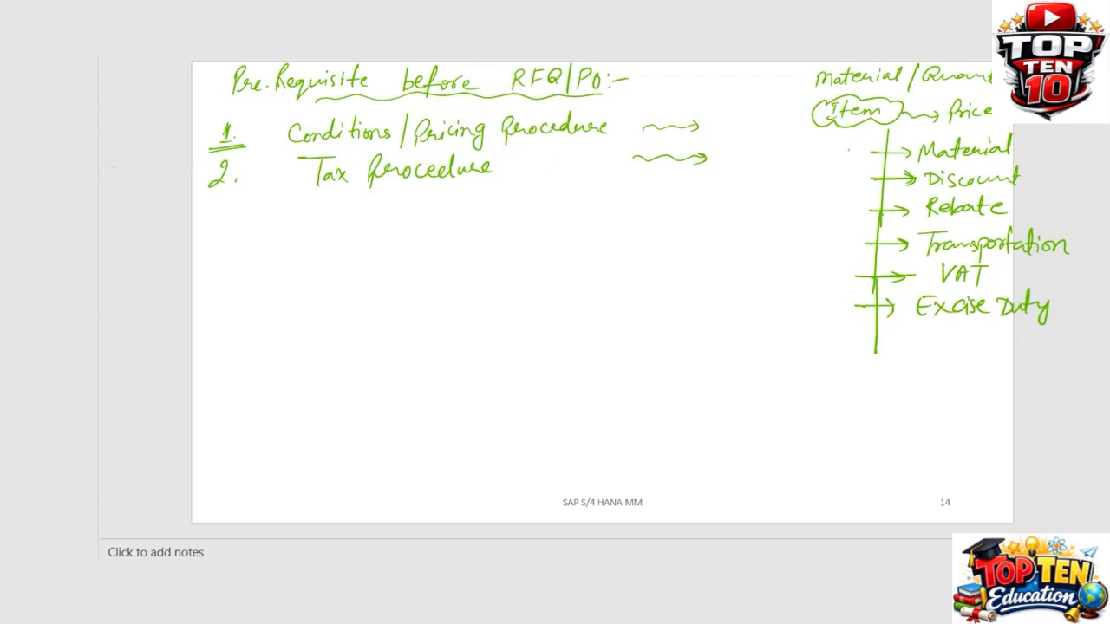
drag(278, 120, 334, 108)
drag(524, 137, 628, 142)
Extend the heading to bracketed RFQ/PO/Contract/SA, labelled 'Ext. Pur. Doc'
drag(524, 90, 552, 88)
mouse_move(610, 68)
mouse_down()
mouse_move(609, 98)
mouse_move(687, 80)
mouse_move(707, 92)
mouse_move(739, 83)
mouse_up()
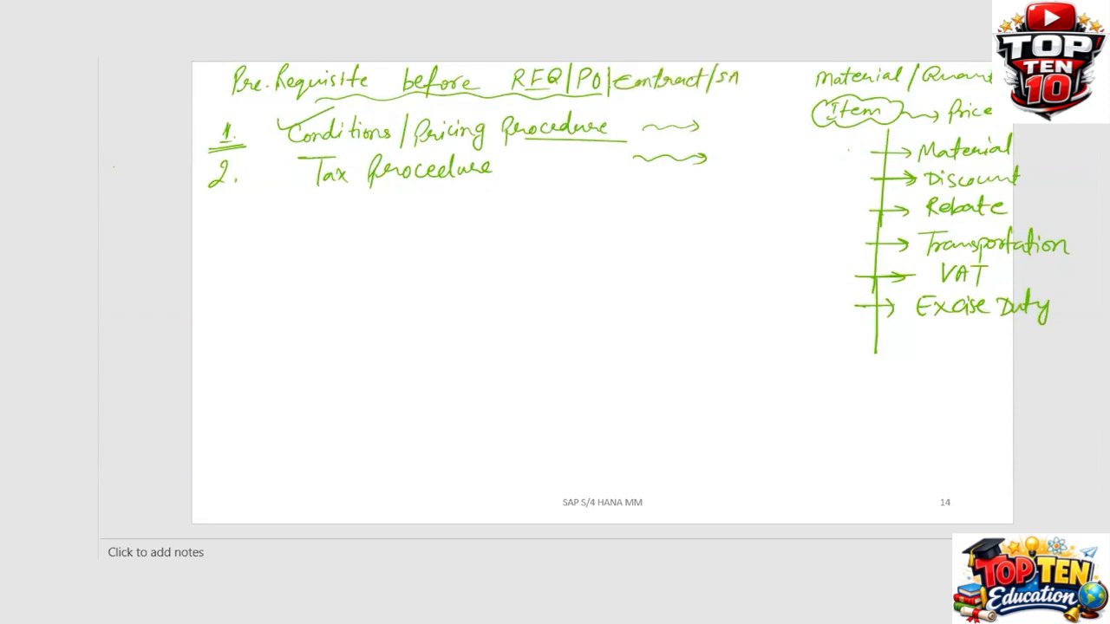
mouse_move(625, 97)
mouse_down()
mouse_move(732, 94)
mouse_move(772, 79)
mouse_up()
mouse_move(513, 67)
mouse_down()
mouse_move(503, 93)
mouse_move(526, 97)
mouse_up()
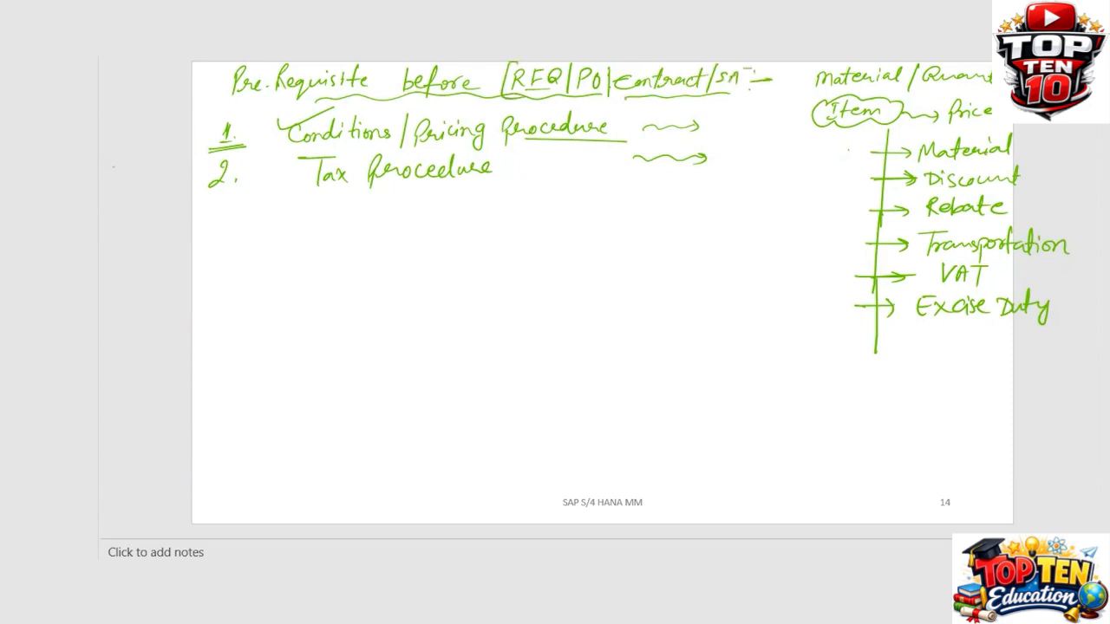
mouse_move(749, 67)
mouse_down()
mouse_move(739, 94)
mouse_move(764, 136)
mouse_move(769, 127)
mouse_move(744, 167)
mouse_move(773, 169)
mouse_move(738, 214)
mouse_up()
mouse_move(741, 192)
mouse_down()
mouse_move(771, 198)
mouse_move(740, 243)
mouse_up()
mouse_move(740, 226)
mouse_down()
mouse_move(744, 243)
mouse_move(765, 233)
mouse_move(775, 242)
mouse_move(741, 249)
mouse_up()
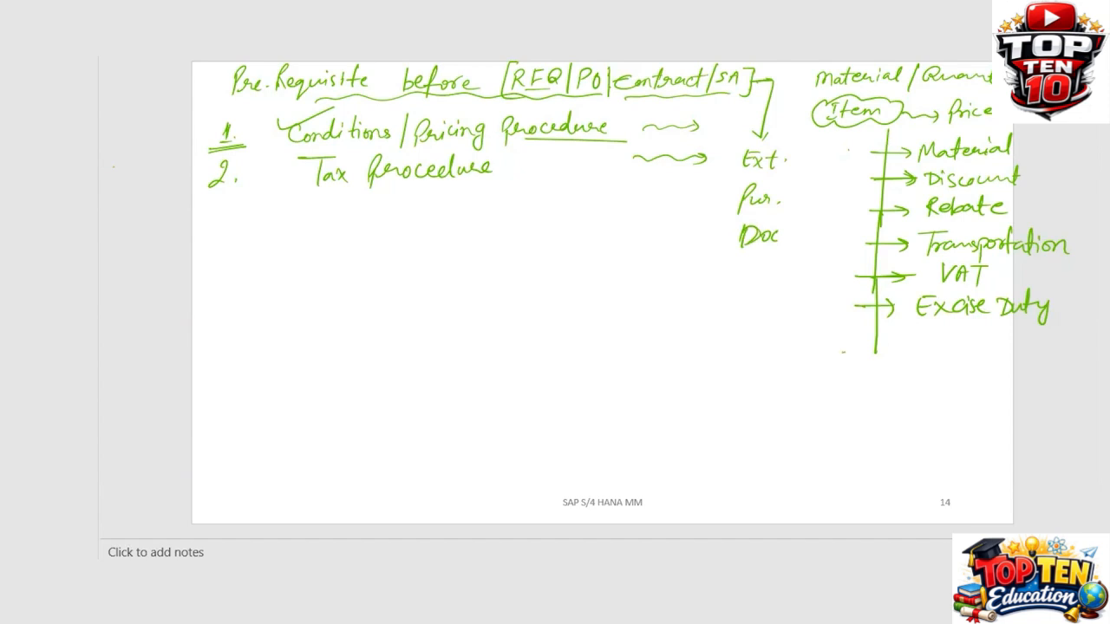
Add a Gross Price arrow to the price list with its GP value written below
drag(843, 352, 911, 352)
mouse_move(902, 346)
mouse_down()
mouse_move(904, 359)
mouse_move(948, 349)
mouse_move(989, 363)
mouse_up()
mouse_move(993, 342)
mouse_down()
mouse_move(995, 353)
mouse_move(1015, 340)
mouse_up()
drag(1022, 347, 1030, 352)
drag(1030, 352, 1037, 356)
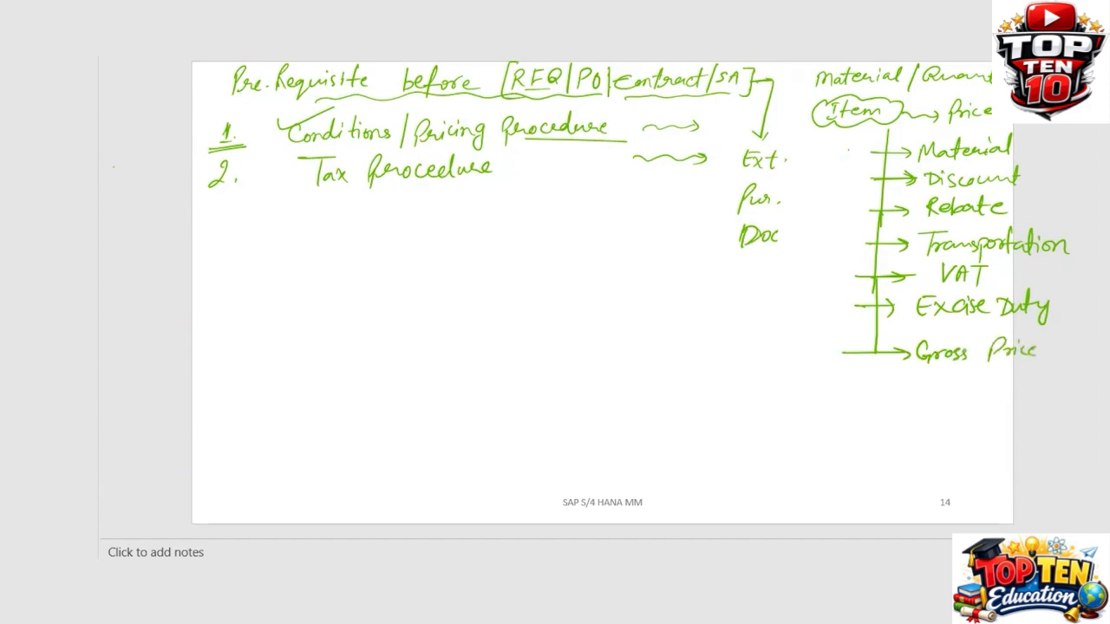
drag(931, 375, 941, 397)
mouse_move(943, 380)
mouse_down()
mouse_move(945, 391)
mouse_move(973, 383)
mouse_up()
drag(963, 387, 973, 386)
mouse_move(987, 386)
mouse_down()
mouse_move(997, 377)
mouse_move(990, 394)
mouse_up()
mouse_move(988, 387)
mouse_down()
mouse_move(1001, 372)
mouse_move(1015, 394)
mouse_move(1028, 373)
mouse_up()
drag(1034, 380, 1055, 385)
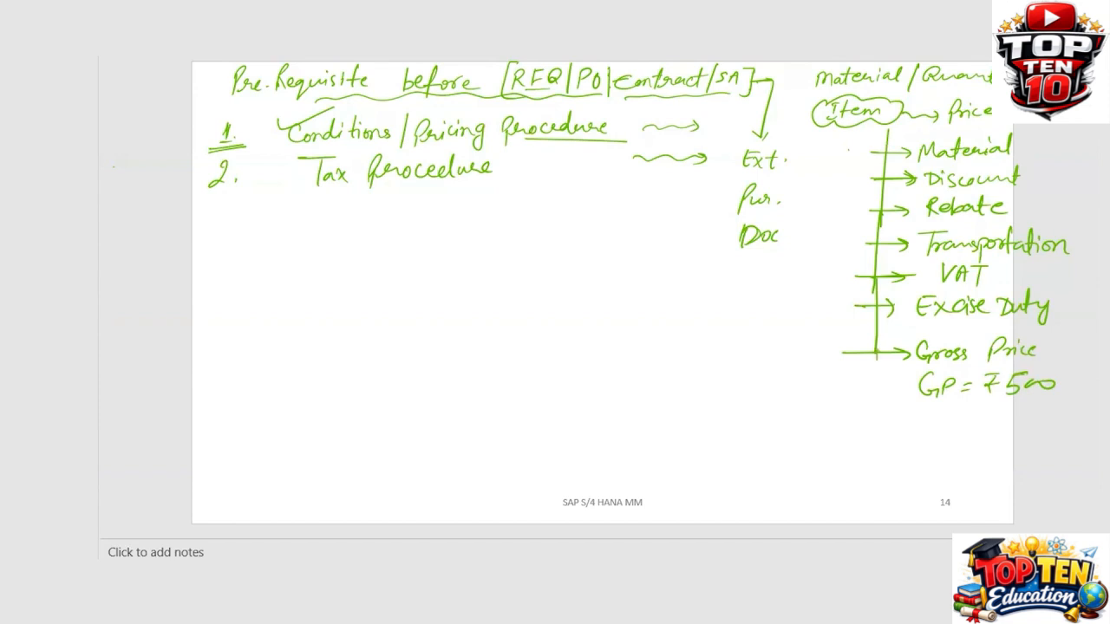
Subtract a discount of 10 and write the circled Net Price 490
mouse_move(876, 357)
mouse_down()
mouse_move(875, 430)
mouse_move(903, 415)
mouse_up()
mouse_move(894, 407)
mouse_down()
mouse_move(897, 422)
mouse_move(923, 422)
mouse_up()
mouse_move(928, 412)
mouse_down()
mouse_move(928, 422)
mouse_move(958, 414)
mouse_up()
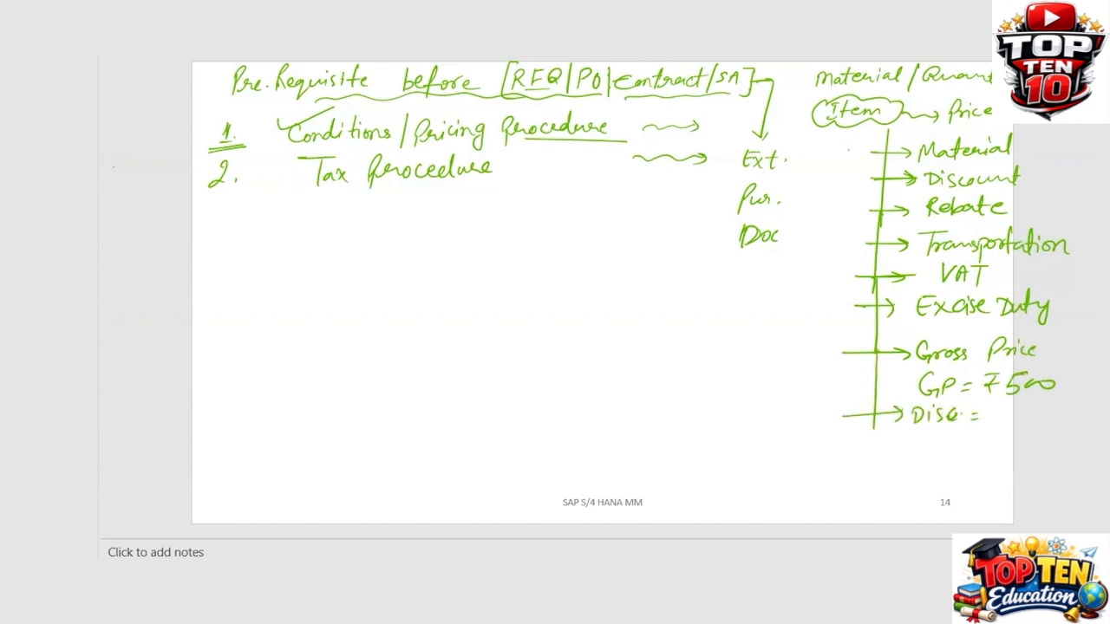
mouse_move(1027, 401)
mouse_down()
mouse_move(1027, 418)
mouse_move(1038, 405)
mouse_move(1027, 410)
mouse_up()
mouse_move(999, 428)
mouse_down()
mouse_move(1056, 427)
mouse_move(1018, 462)
mouse_move(1064, 451)
mouse_up()
mouse_move(916, 449)
mouse_down()
mouse_move(915, 463)
mouse_move(927, 464)
mouse_up()
drag(917, 449, 944, 462)
mouse_move(949, 446)
mouse_down()
mouse_move(948, 464)
mouse_move(954, 452)
mouse_up()
mouse_move(967, 453)
mouse_down()
mouse_move(966, 470)
mouse_move(969, 459)
mouse_up()
drag(971, 456, 992, 461)
mouse_move(994, 457)
mouse_down()
mouse_move(1002, 446)
mouse_move(916, 473)
mouse_move(1006, 453)
mouse_up()
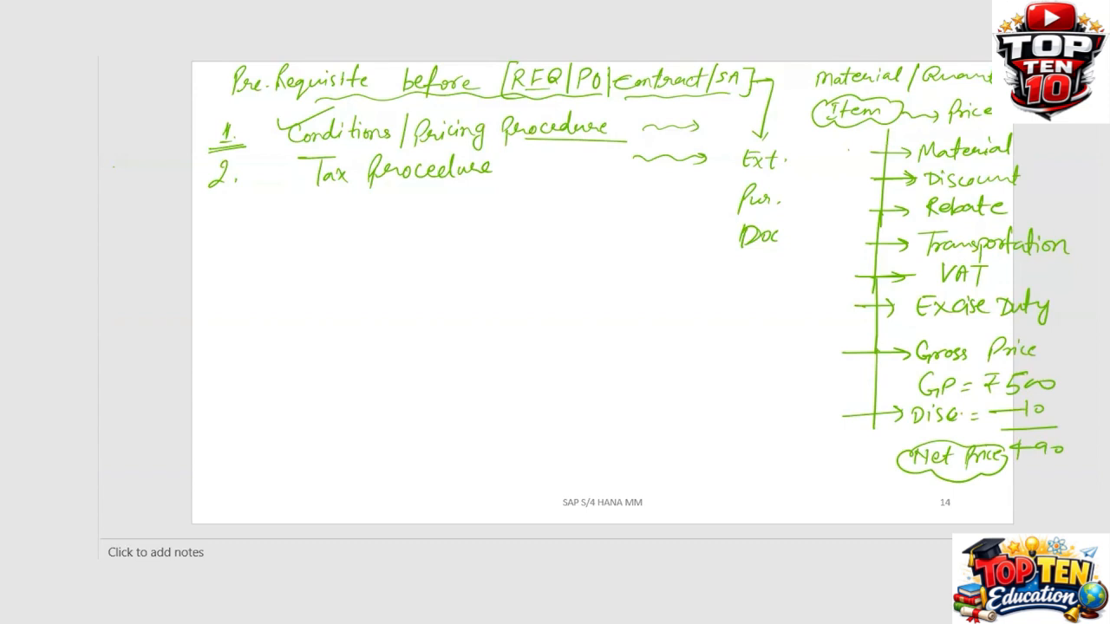
Tick the first prerequisite and write circled 'Purchasing' with an arrow to underlined 'Conditions'
drag(258, 129, 231, 141)
mouse_move(228, 252)
mouse_down()
mouse_move(226, 279)
mouse_move(231, 250)
mouse_move(251, 266)
mouse_move(271, 241)
mouse_move(298, 263)
mouse_move(316, 260)
mouse_move(326, 290)
mouse_up()
mouse_move(349, 241)
mouse_down()
mouse_move(241, 227)
mouse_move(272, 289)
mouse_move(347, 264)
mouse_move(315, 236)
mouse_move(415, 255)
mouse_move(406, 262)
mouse_up()
mouse_move(444, 246)
mouse_down()
mouse_move(444, 265)
mouse_move(456, 255)
mouse_move(524, 259)
mouse_up()
drag(526, 248, 536, 259)
drag(471, 274, 553, 267)
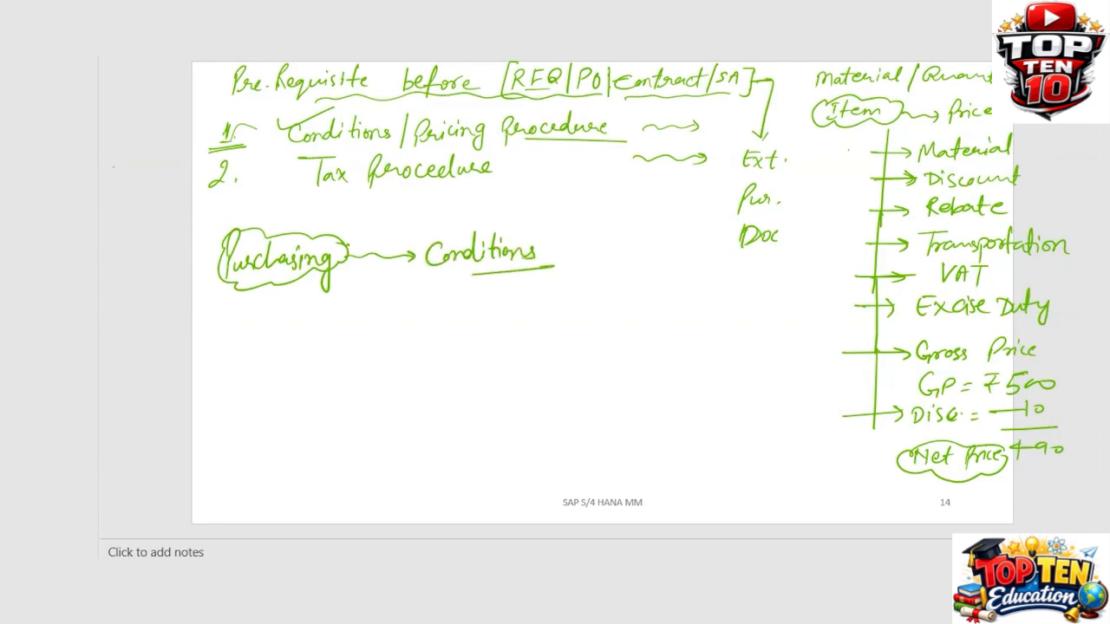
Draw a Procedure box with Schema Group and circled Pur. org beside it and an arrow to Supplier
mouse_move(434, 399)
mouse_down()
mouse_move(436, 357)
mouse_move(455, 356)
mouse_move(590, 397)
mouse_up()
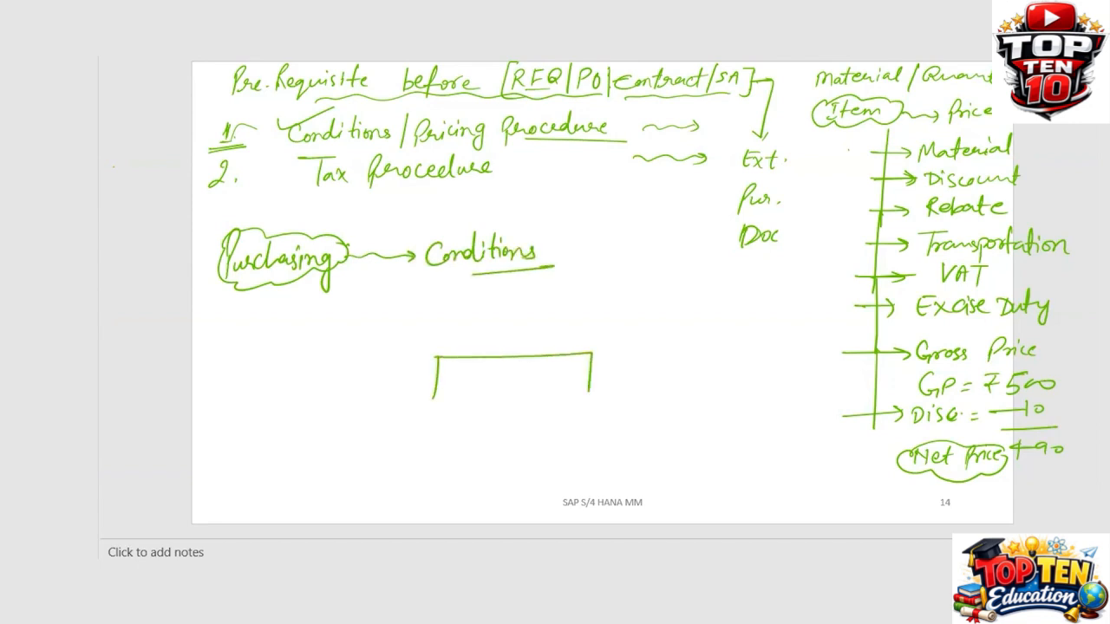
drag(426, 399, 590, 395)
mouse_move(466, 371)
mouse_down()
mouse_move(469, 392)
mouse_move(533, 364)
mouse_move(544, 374)
mouse_move(630, 374)
mouse_up()
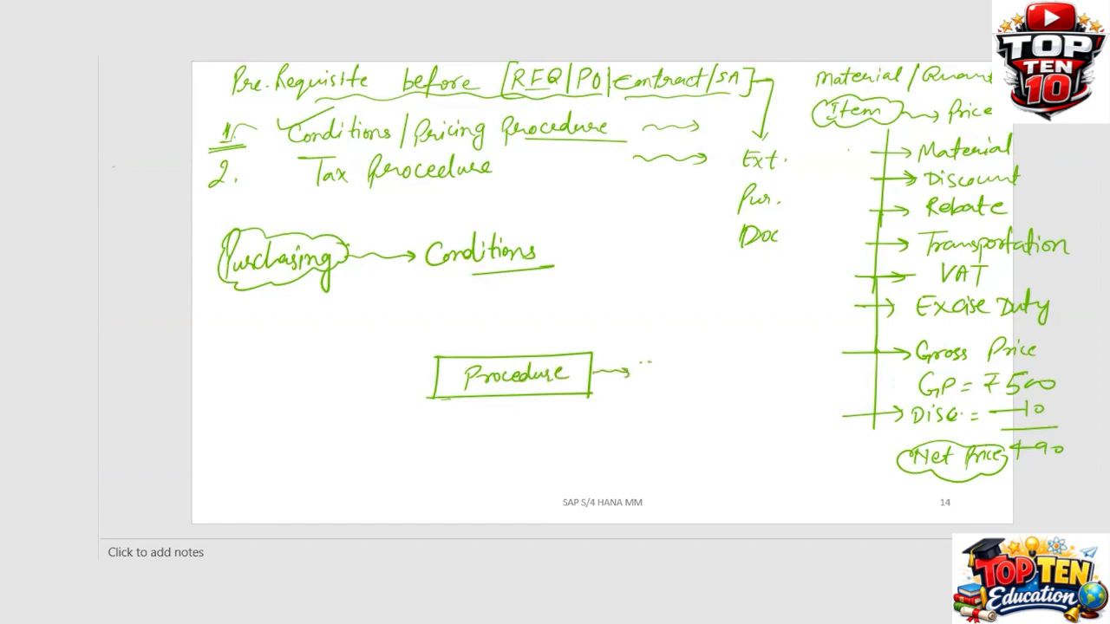
mouse_move(643, 357)
mouse_down()
mouse_move(652, 371)
mouse_move(726, 365)
mouse_move(661, 392)
mouse_move(723, 388)
mouse_move(672, 401)
mouse_move(738, 364)
mouse_up()
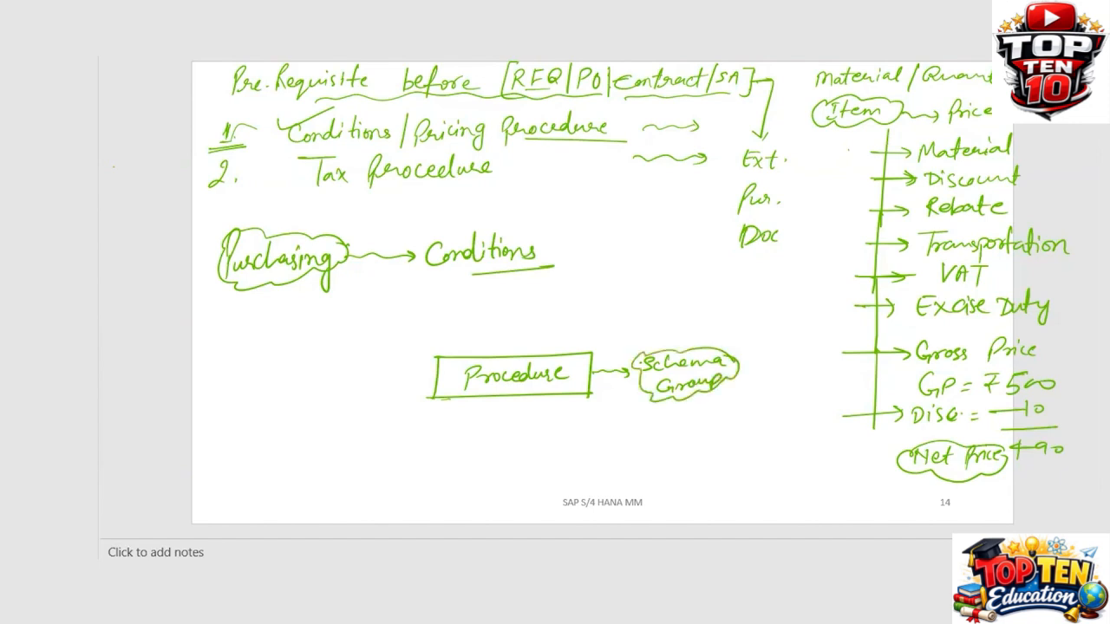
mouse_move(434, 382)
mouse_down()
mouse_move(380, 382)
mouse_move(430, 381)
mouse_move(395, 391)
mouse_up()
mouse_move(324, 370)
mouse_down()
mouse_move(316, 390)
mouse_move(350, 392)
mouse_move(366, 367)
mouse_move(378, 371)
mouse_move(310, 356)
mouse_move(397, 382)
mouse_move(378, 357)
mouse_up()
mouse_move(747, 350)
mouse_down()
mouse_move(751, 380)
mouse_move(776, 373)
mouse_move(755, 390)
mouse_move(779, 389)
mouse_move(780, 402)
mouse_up()
mouse_move(786, 337)
mouse_down()
mouse_move(754, 408)
mouse_move(781, 333)
mouse_up()
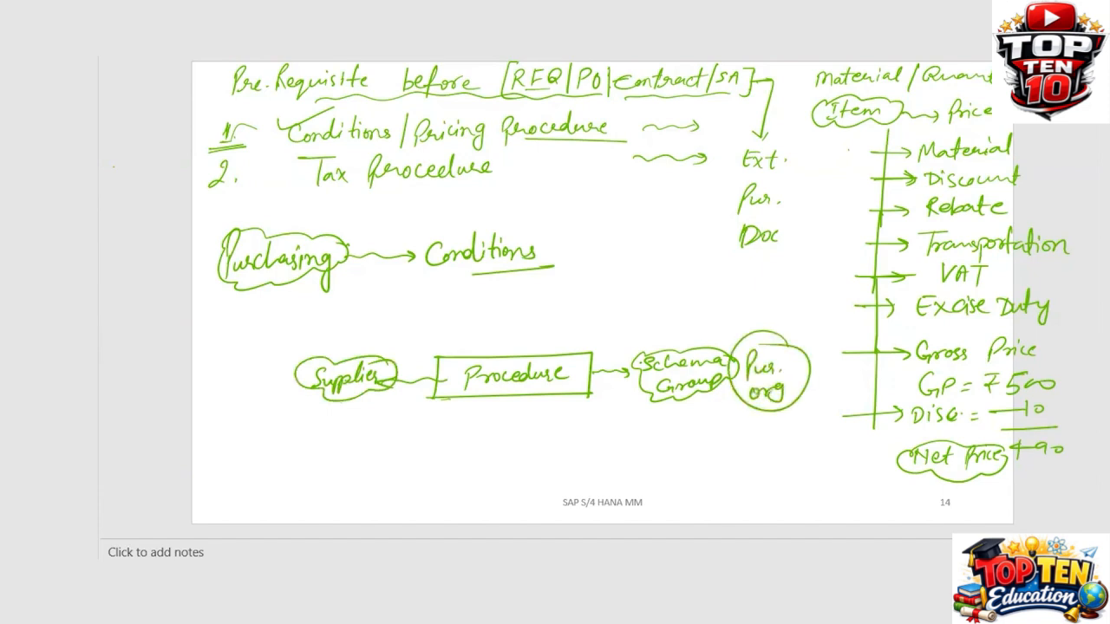
Draw an arrow from Supplier down to RFQ|PO, linked across to PO below Pur. org
drag(340, 401, 339, 429)
mouse_move(332, 417)
mouse_down()
mouse_move(339, 431)
mouse_move(319, 468)
mouse_move(342, 449)
mouse_move(307, 486)
mouse_up()
click(337, 448)
drag(252, 454, 271, 463)
mouse_move(272, 451)
mouse_down()
mouse_move(285, 449)
mouse_move(274, 465)
mouse_move(290, 463)
mouse_up()
drag(295, 458, 308, 467)
drag(355, 430, 354, 471)
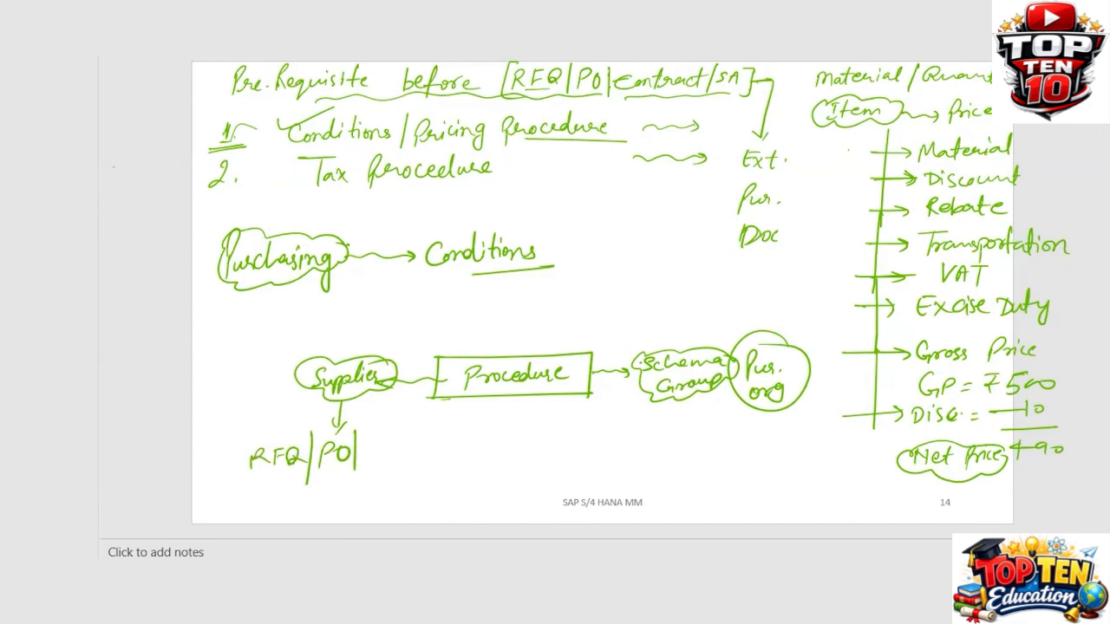
mouse_move(770, 411)
mouse_down()
mouse_move(770, 435)
mouse_move(778, 429)
mouse_move(765, 471)
mouse_move(778, 455)
mouse_up()
mouse_move(366, 462)
mouse_down()
mouse_move(758, 459)
mouse_move(358, 478)
mouse_up()
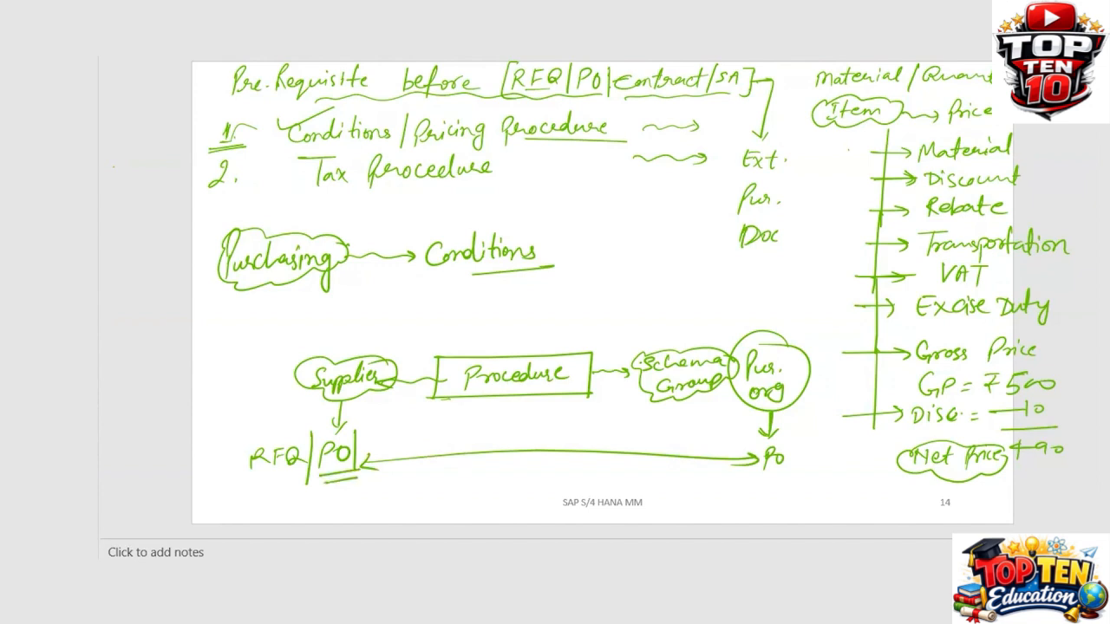
Tick the Supplier cloud, the Pur. org circle and the Procedure box
mouse_move(264, 369)
mouse_down()
mouse_move(295, 371)
mouse_move(344, 345)
mouse_up()
drag(762, 327, 810, 317)
drag(526, 354, 565, 326)
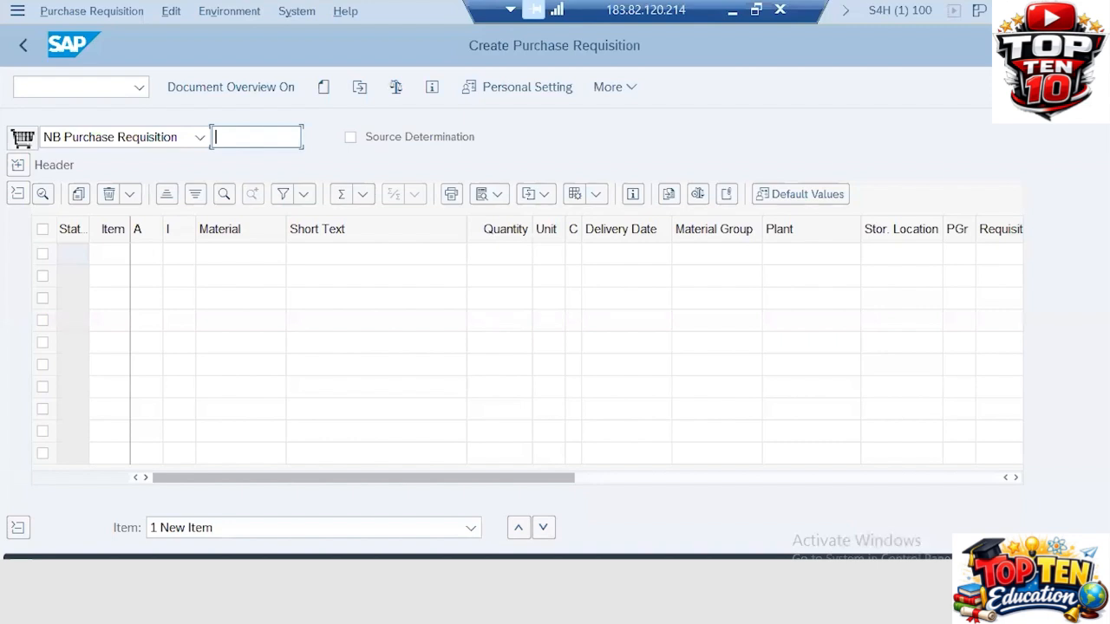
Leave the requisition with /n and open the SPRO reference IMG
click(52, 85)
text(/n)
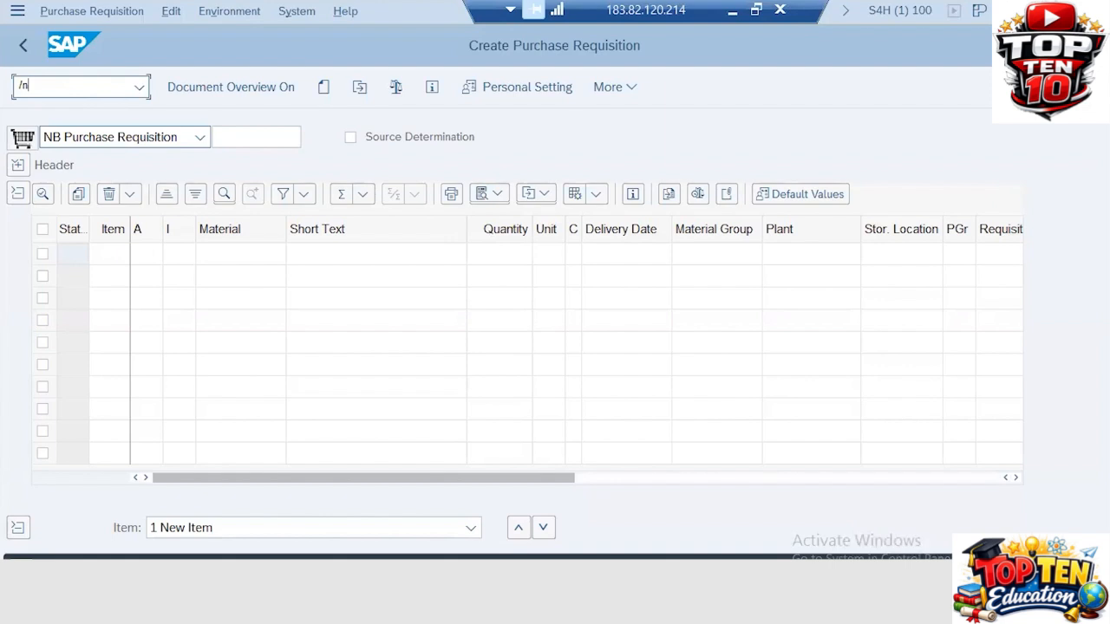
key(Return)
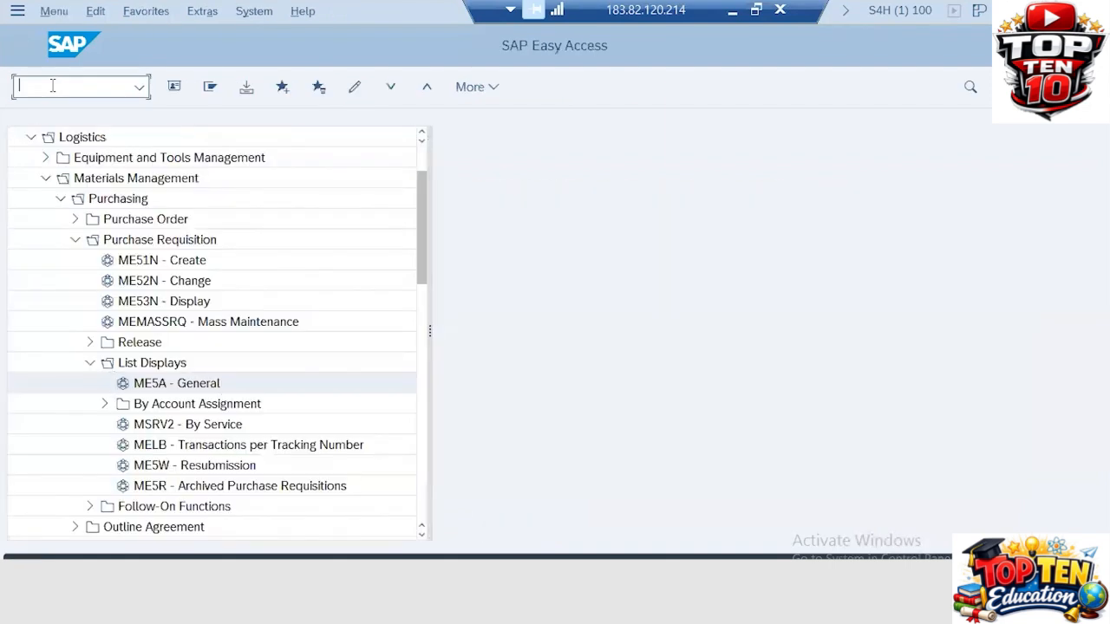
text(sro)
key(BackSpace)
key(BackSpace)
key(BackSpace)
text(spro)
key(Return)
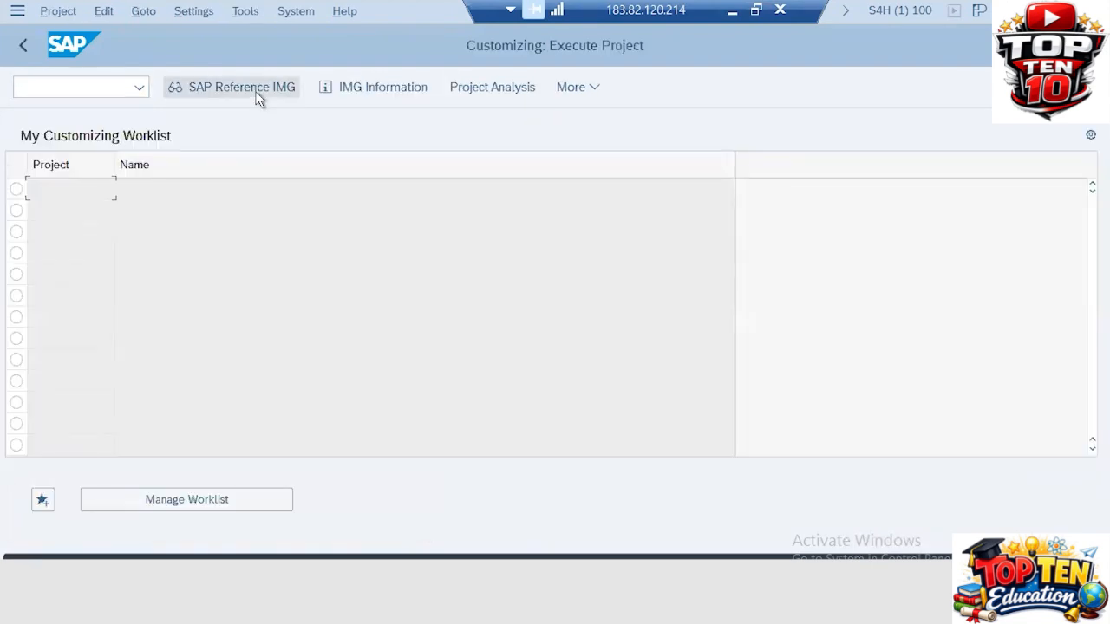
click(258, 97)
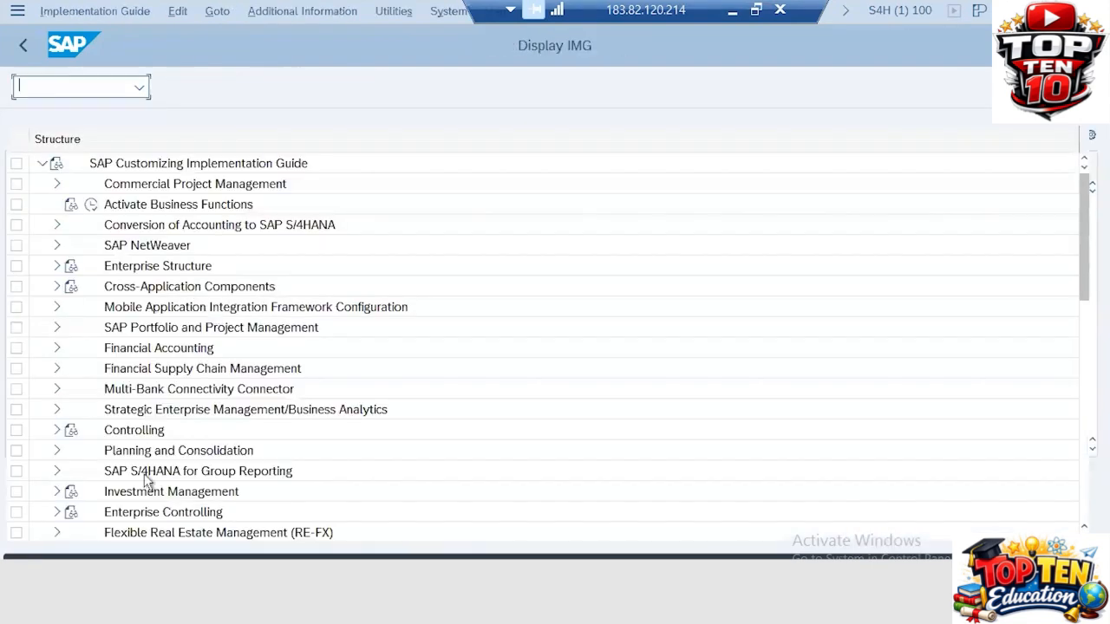
Expand Materials Management > Purchasing > Conditions > Define Price Determination Process and run Define Access Sequences
scroll(146, 517, down, 2)
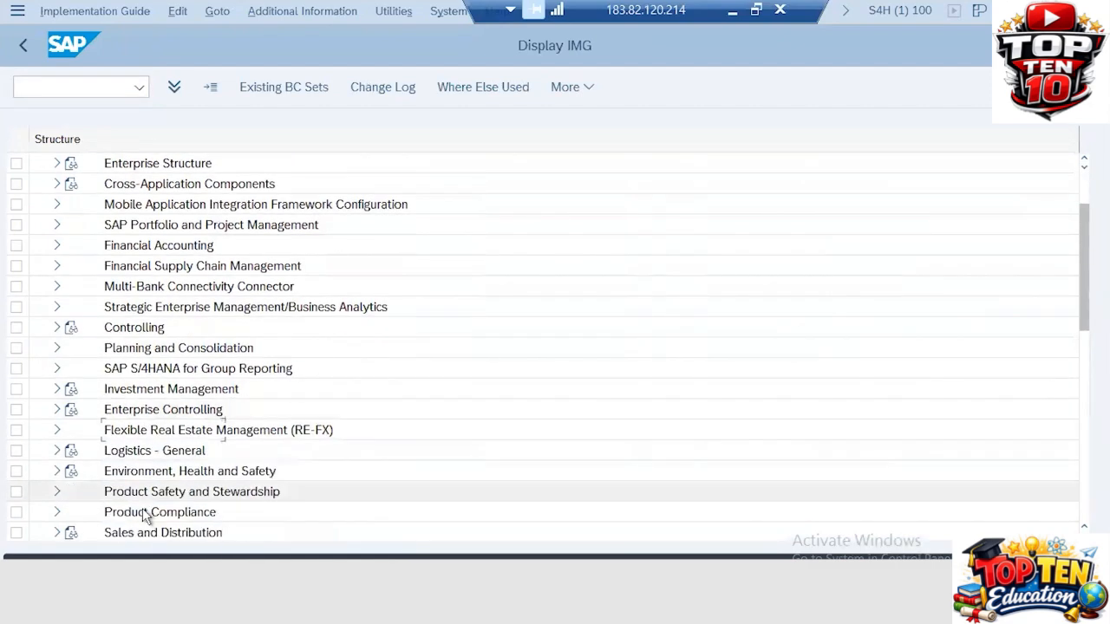
scroll(146, 517, down, 2)
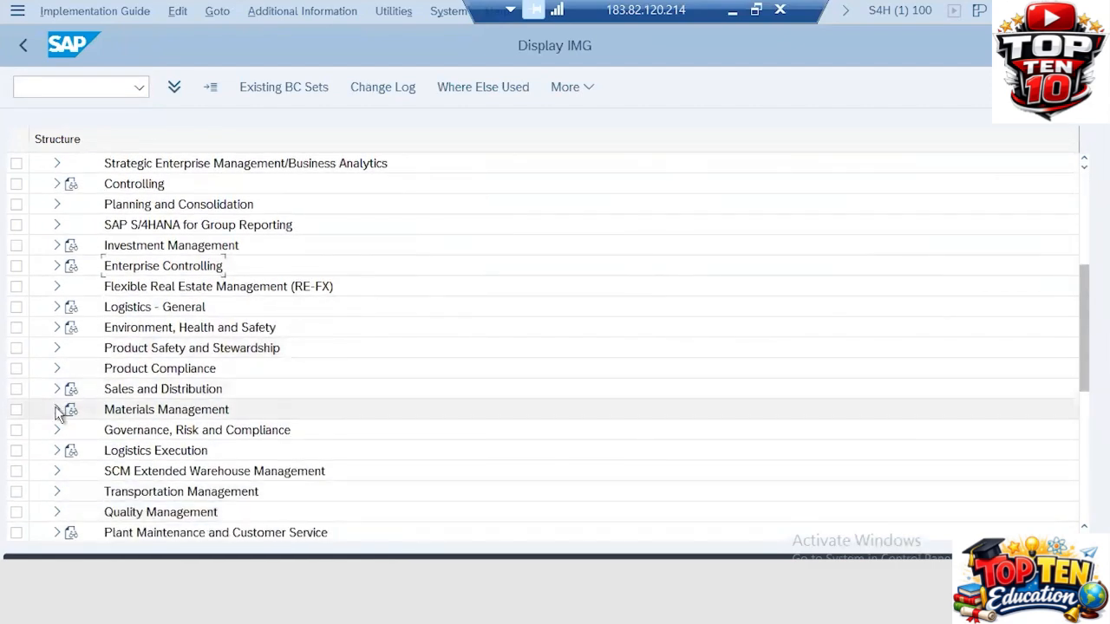
click(56, 411)
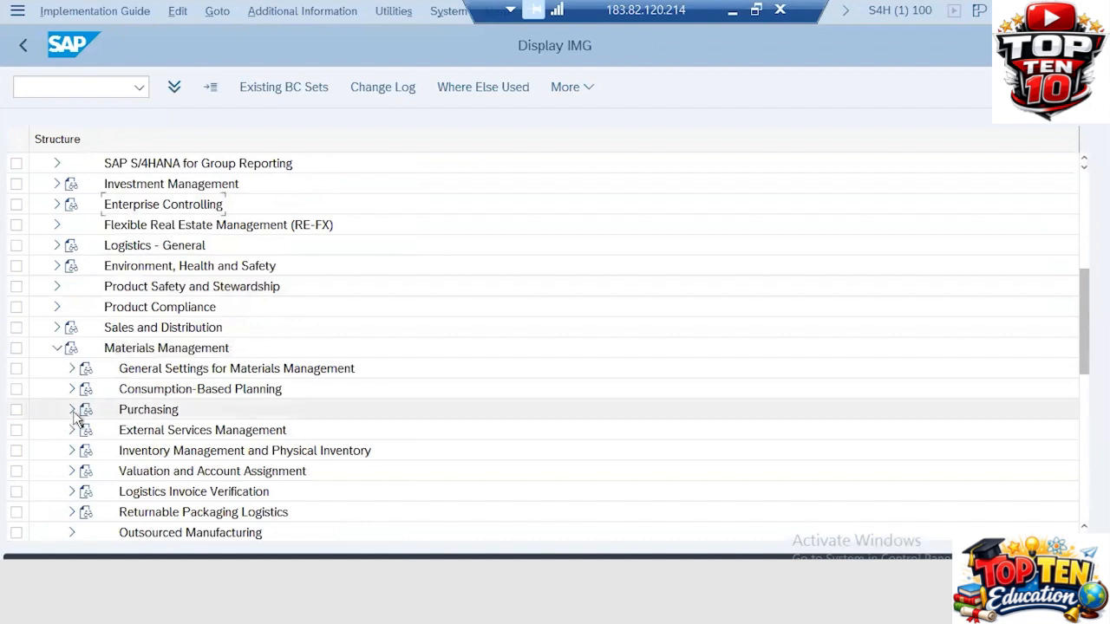
click(73, 412)
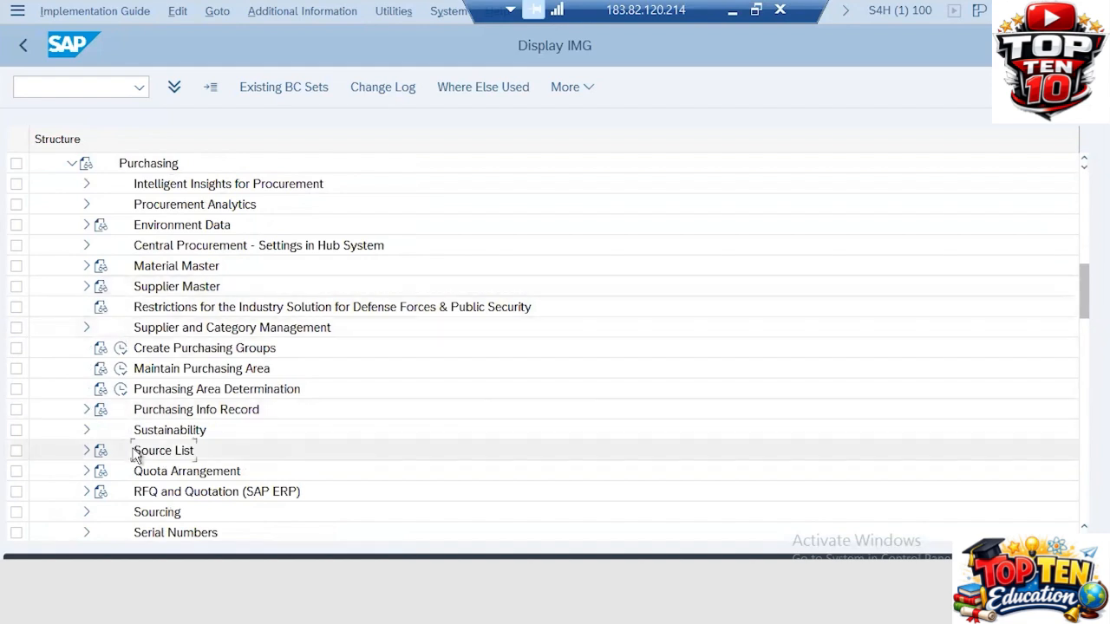
scroll(136, 457, down, 3)
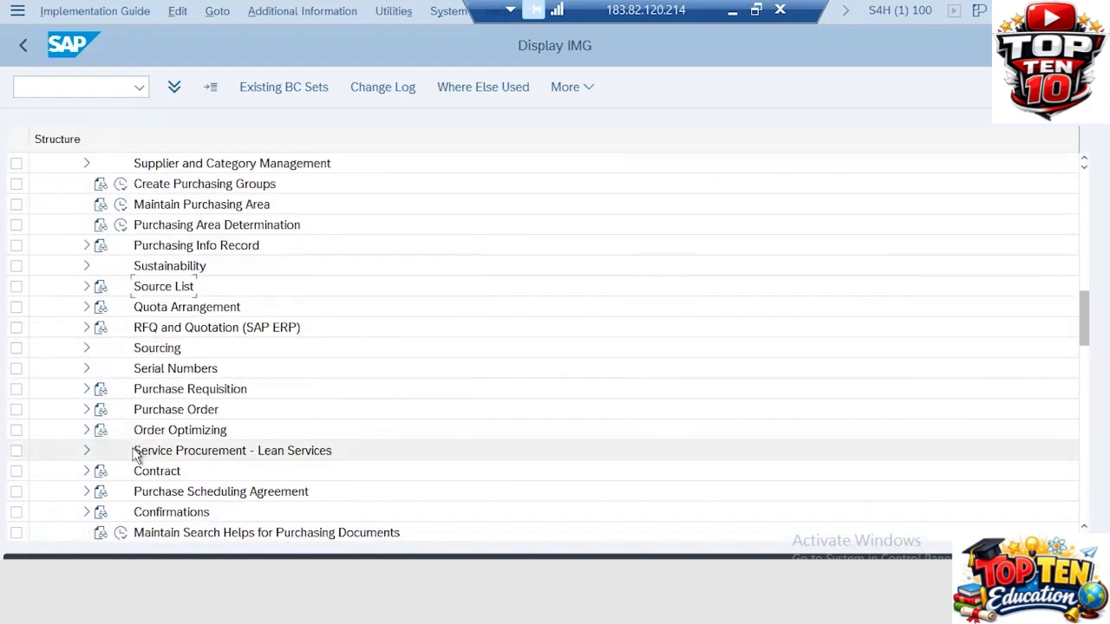
scroll(136, 455, down, 2)
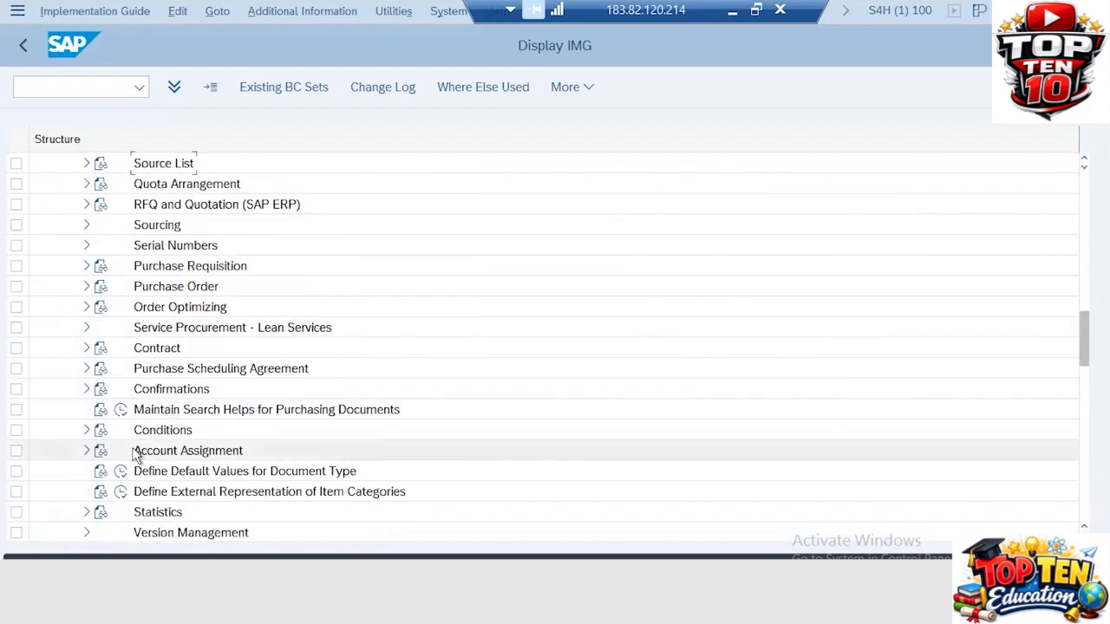
click(87, 431)
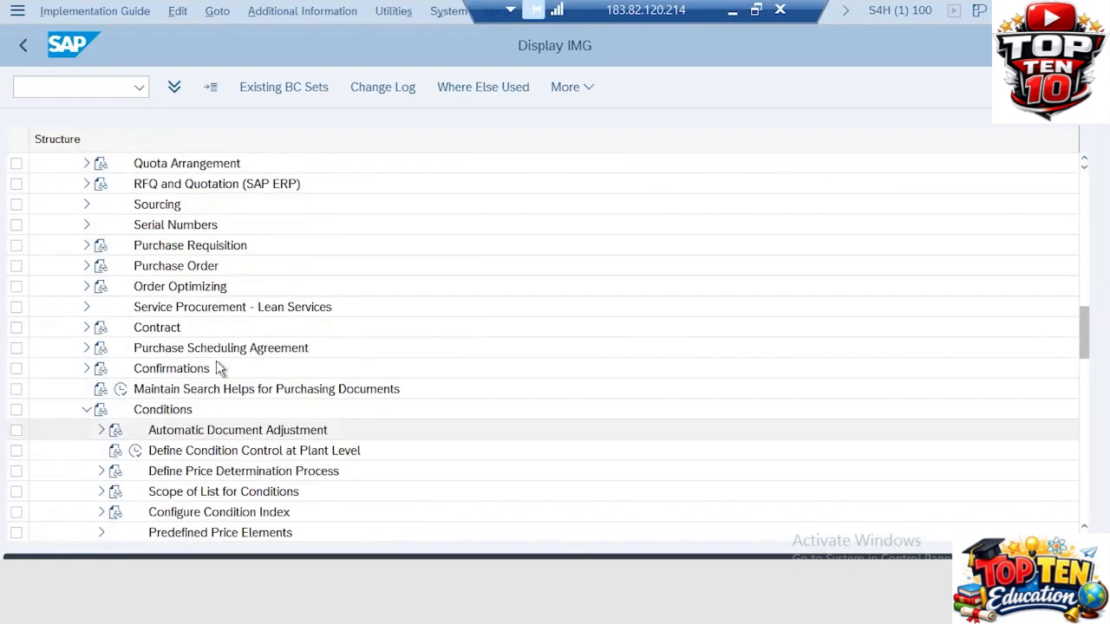
scroll(217, 360, down, 3)
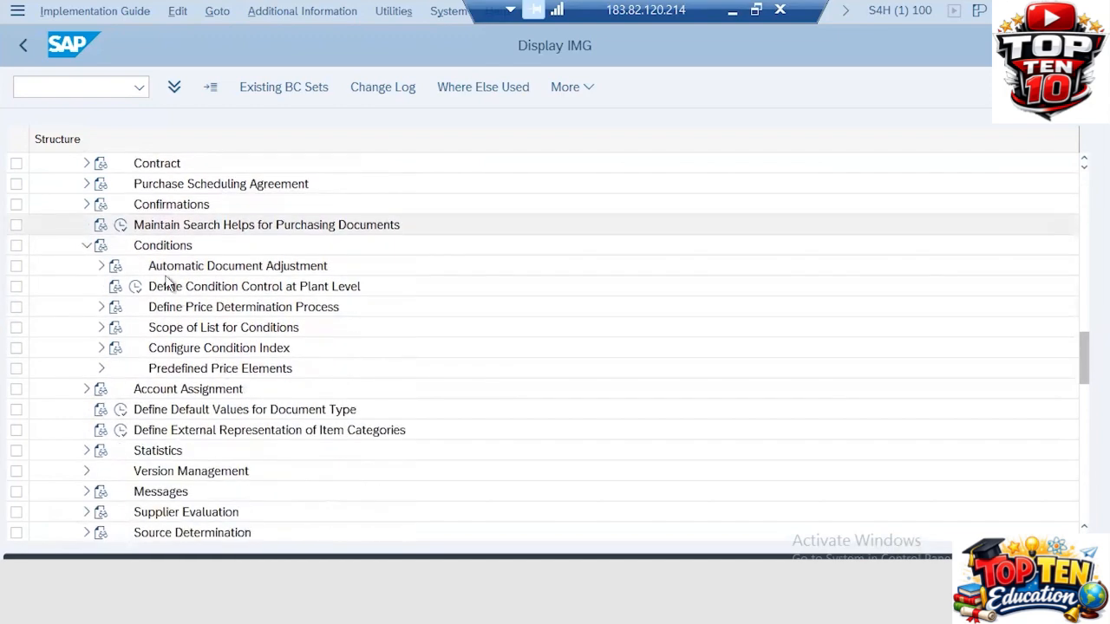
click(102, 307)
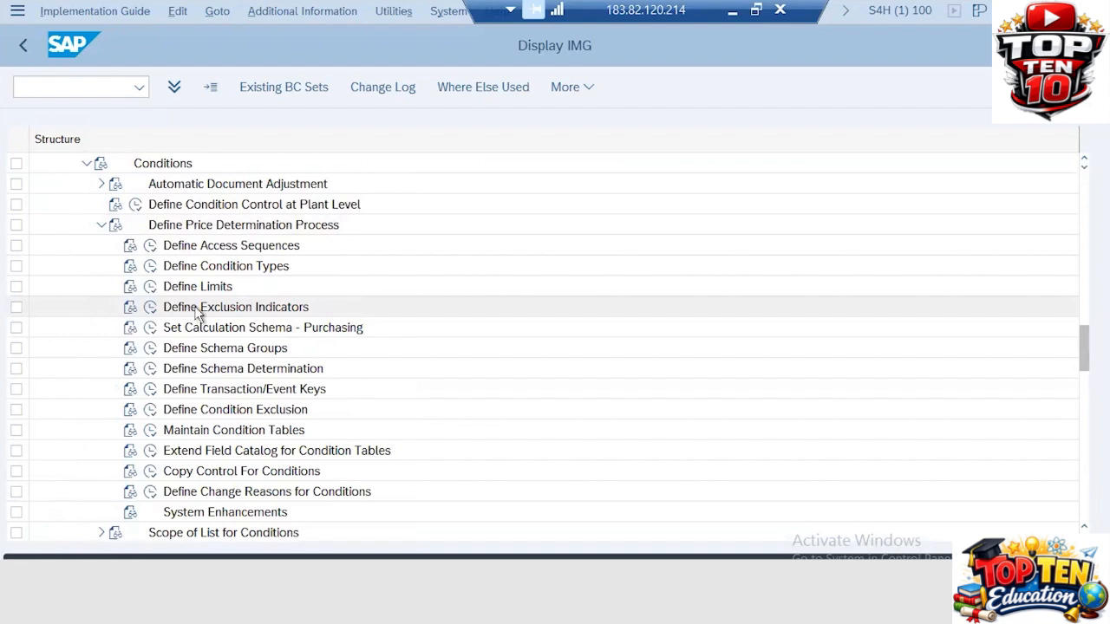
click(151, 248)
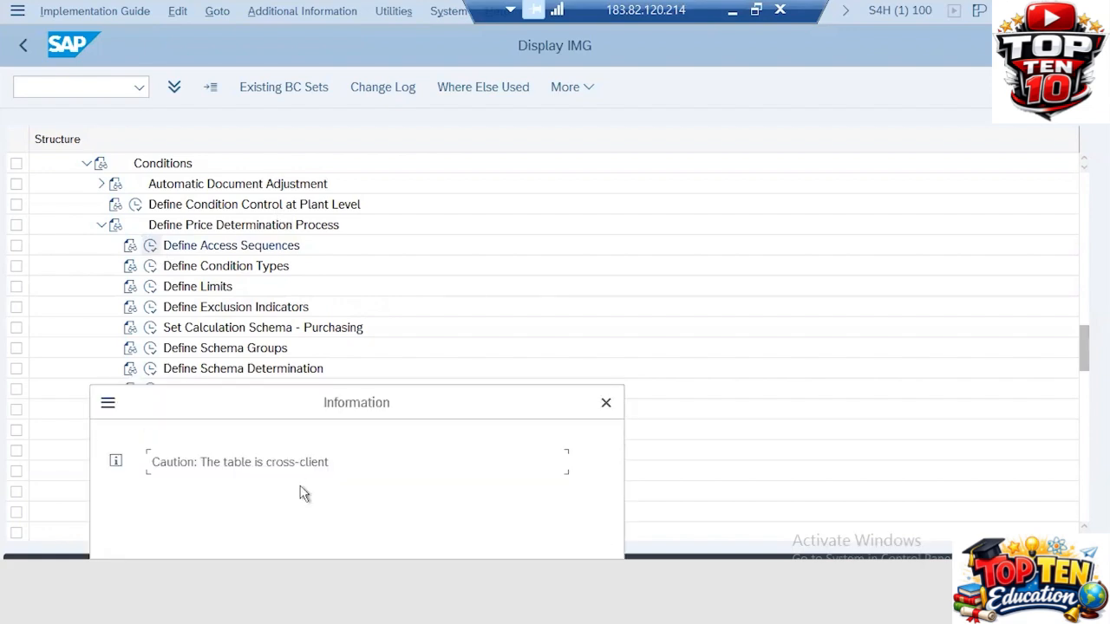
Dismiss the cross-client caution, widen the Access Sequence column, and open F1 help on entry 0001
key(Return)
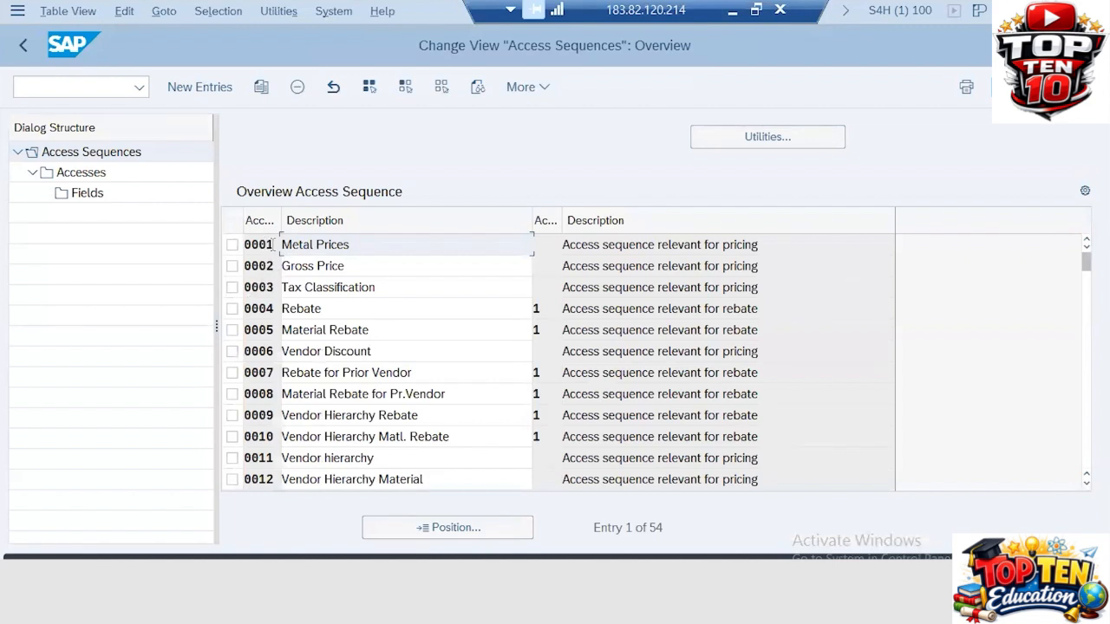
click(274, 244)
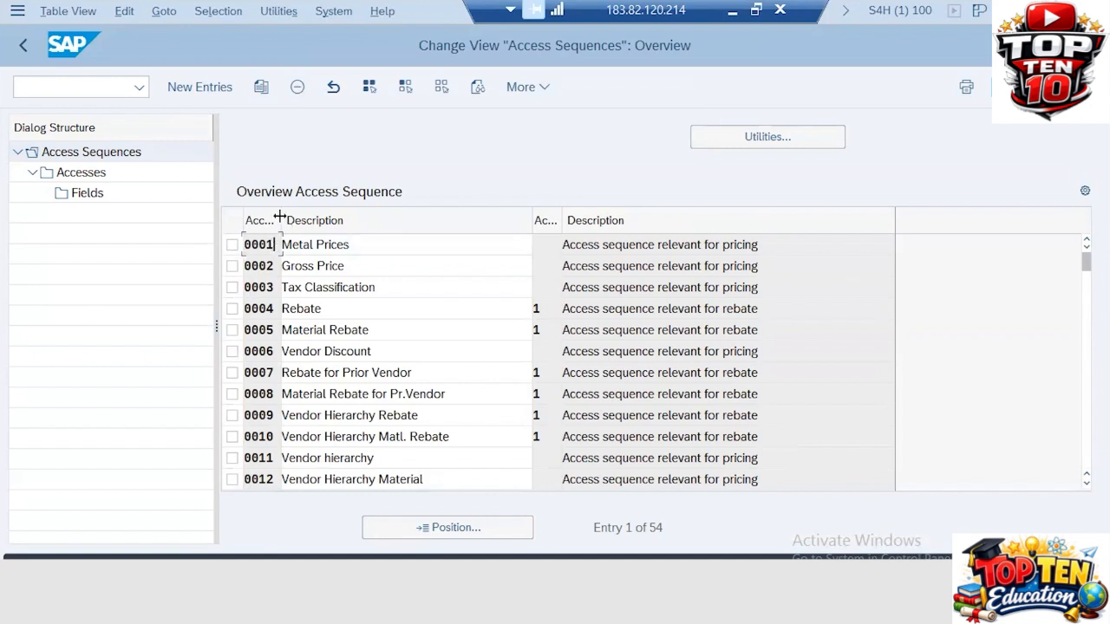
drag(279, 217, 379, 215)
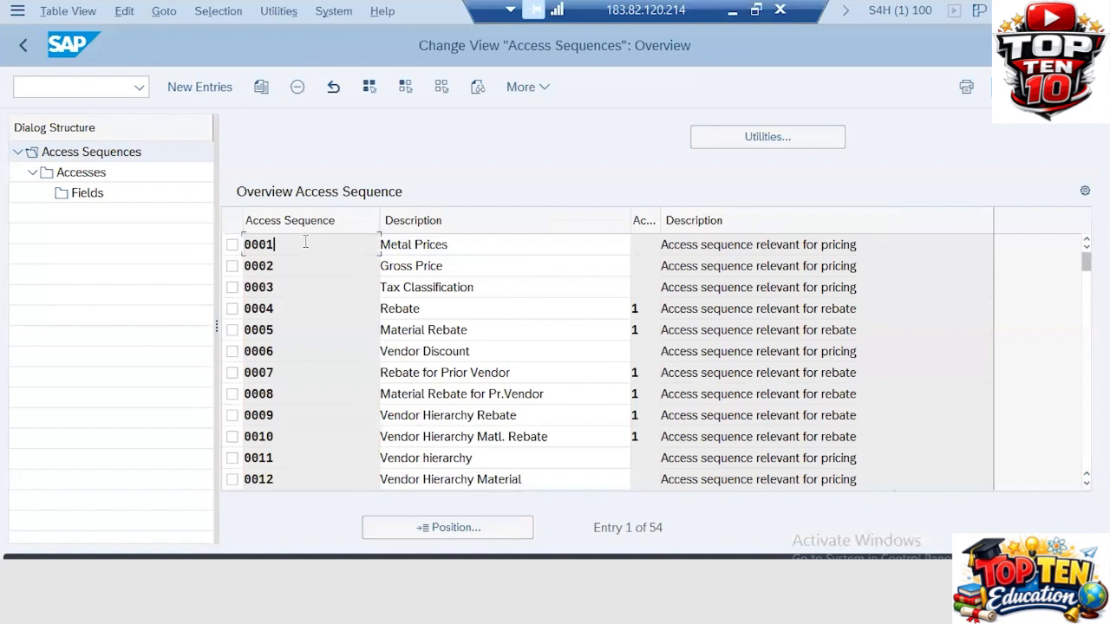
key(F1)
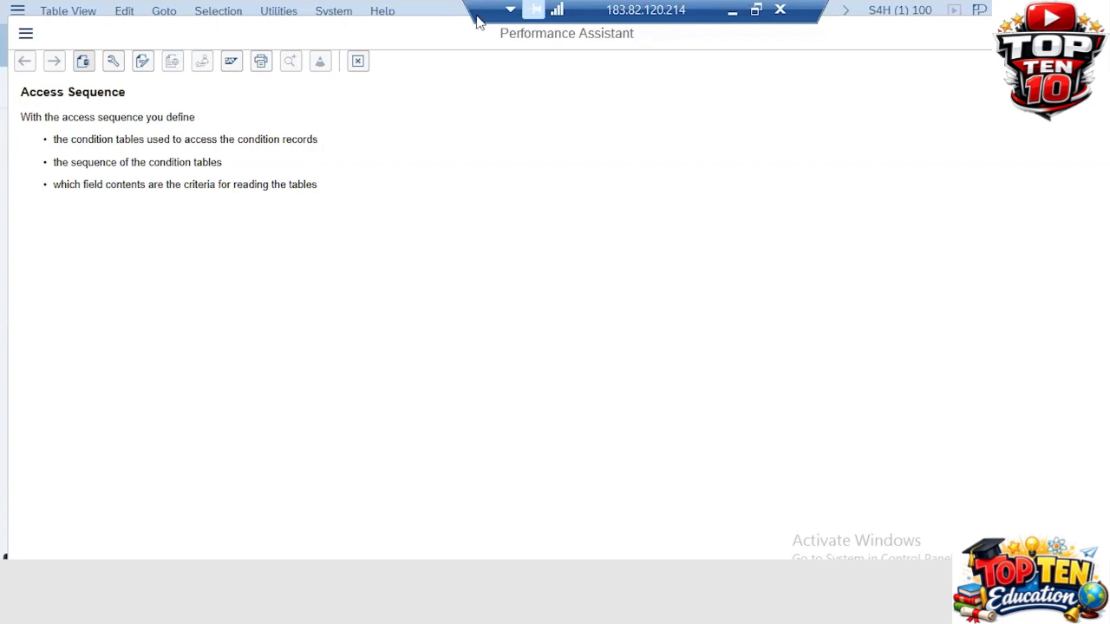
Close the help and open the Accesses and Fields levels for access sequence 0001
click(1093, 33)
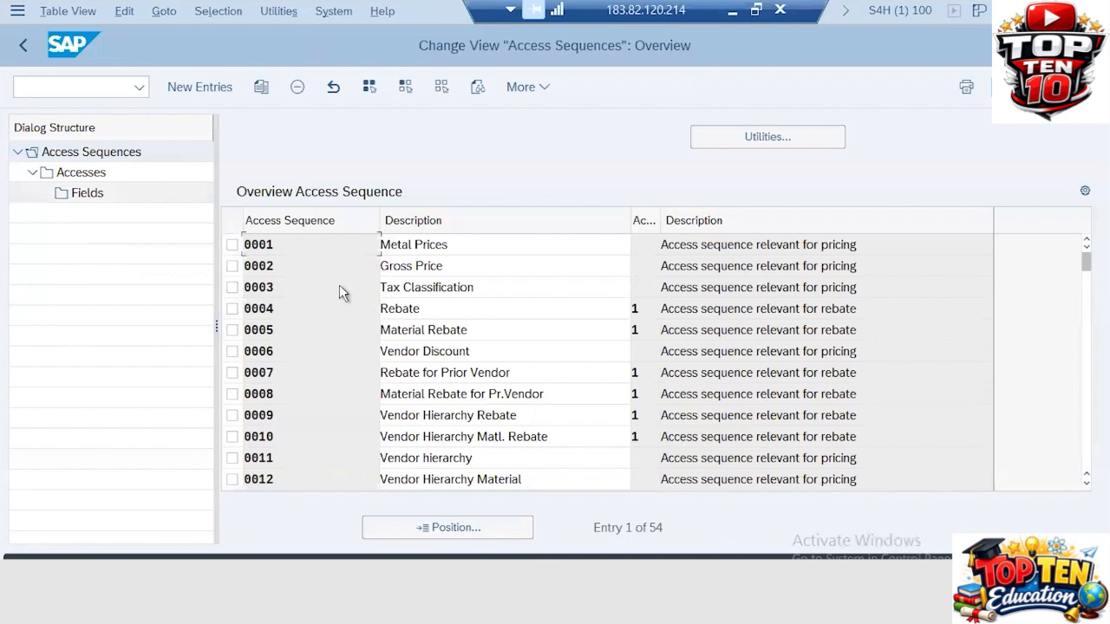
click(232, 245)
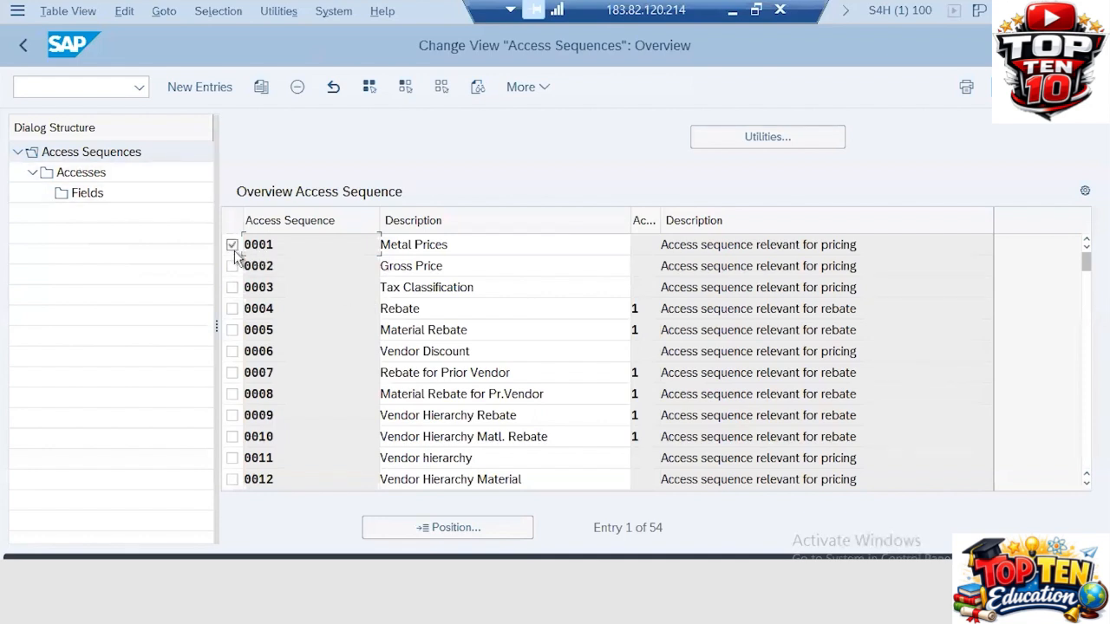
click(42, 174)
click(90, 193)
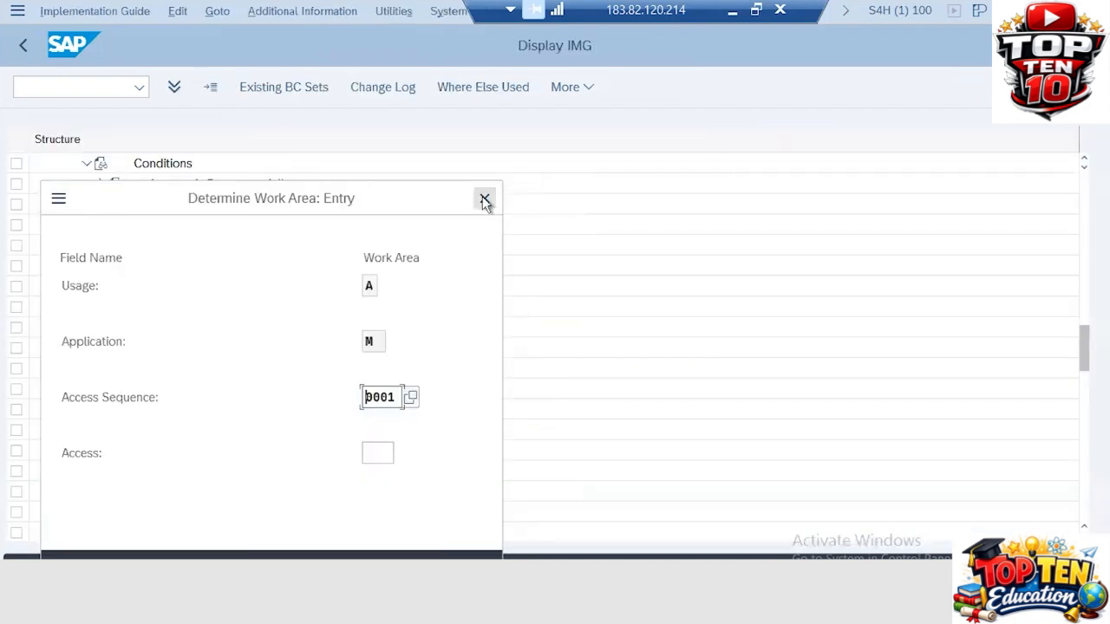
Cancel the Determine Work Area popup with Yes and go back to the IMG
click(484, 201)
click(437, 422)
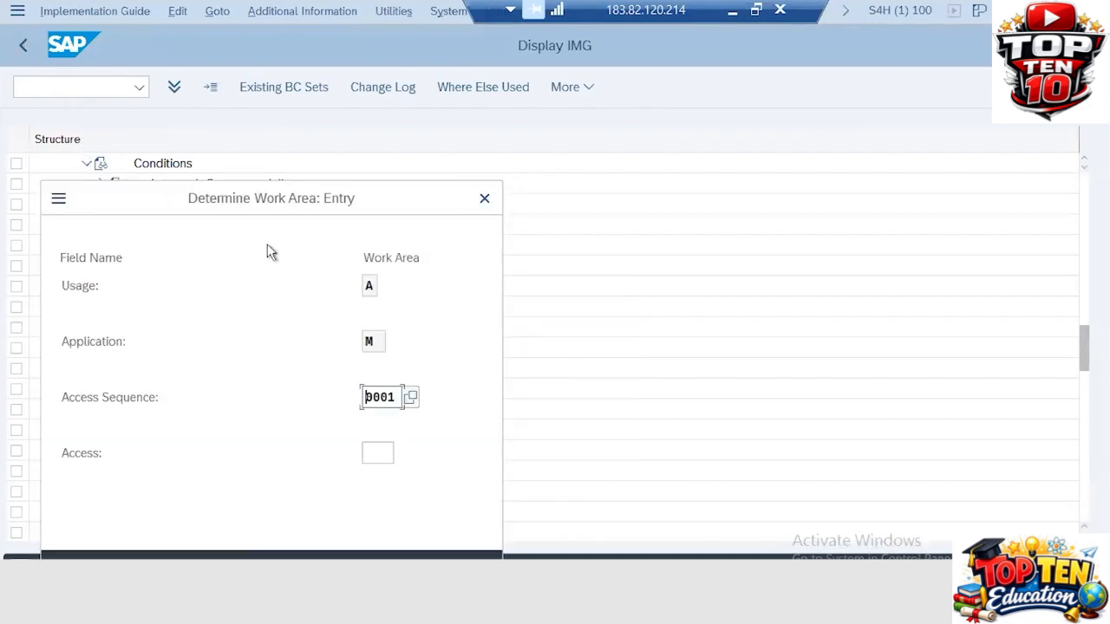
click(485, 199)
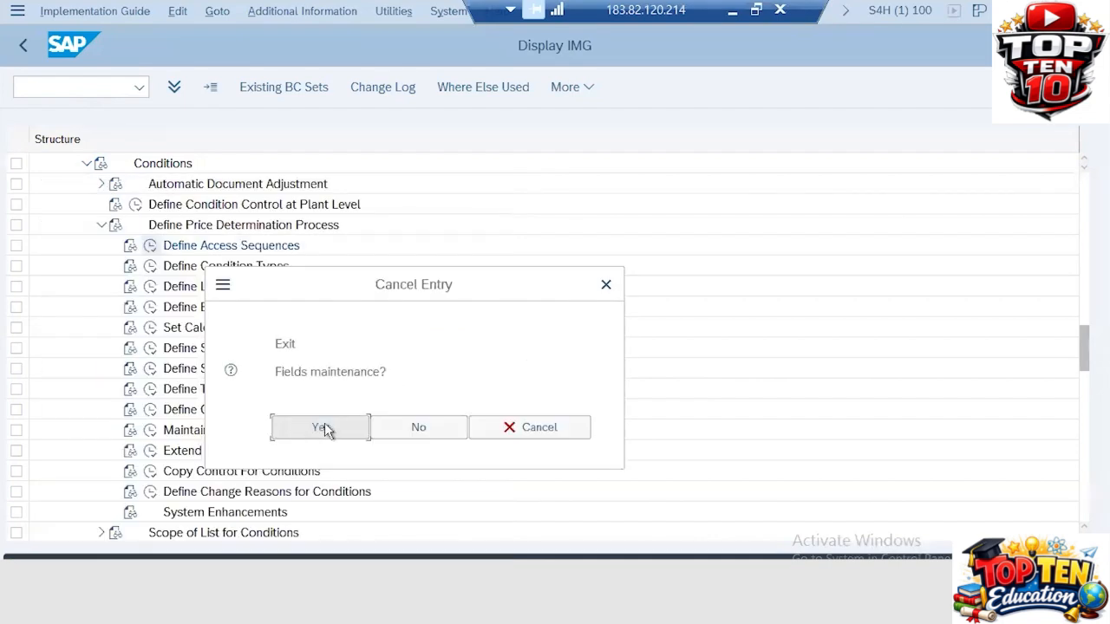
click(321, 427)
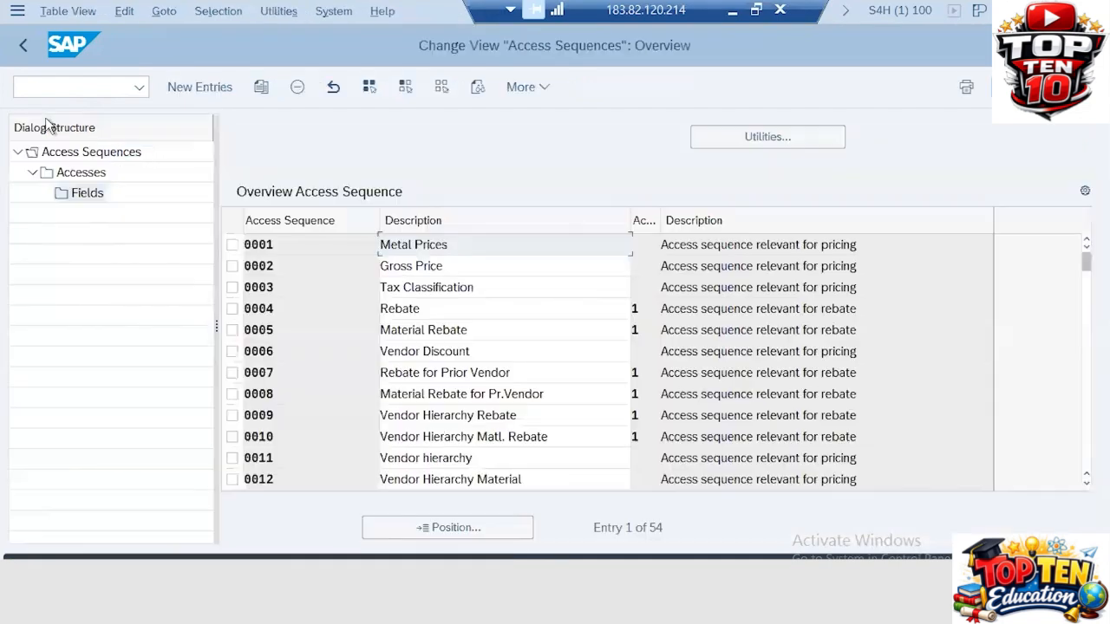
click(24, 47)
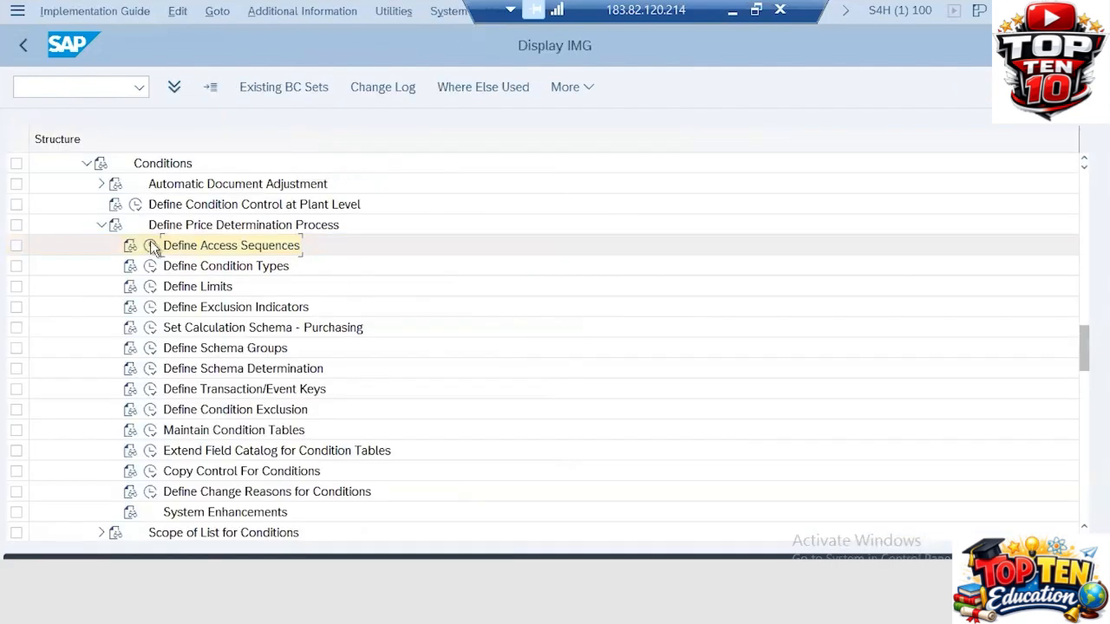
click(150, 243)
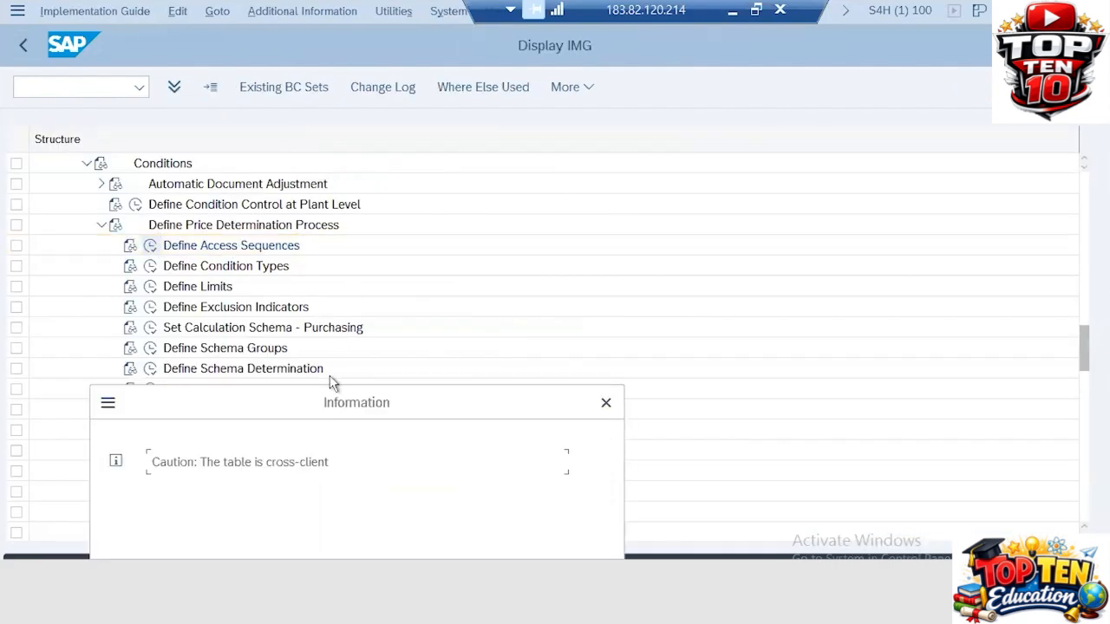
key(Return)
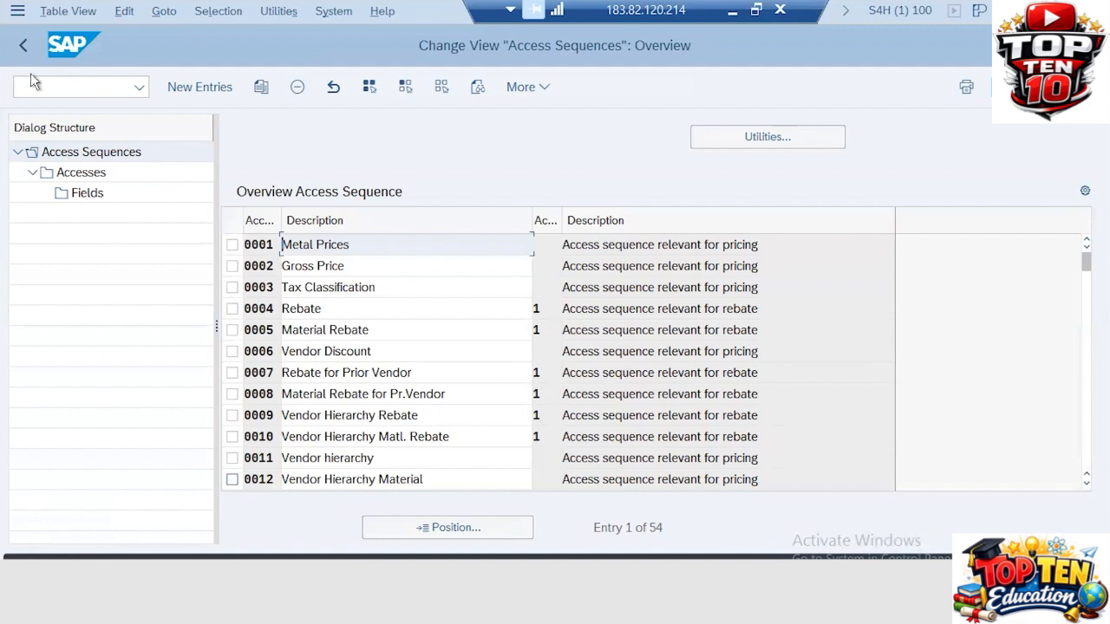
click(22, 46)
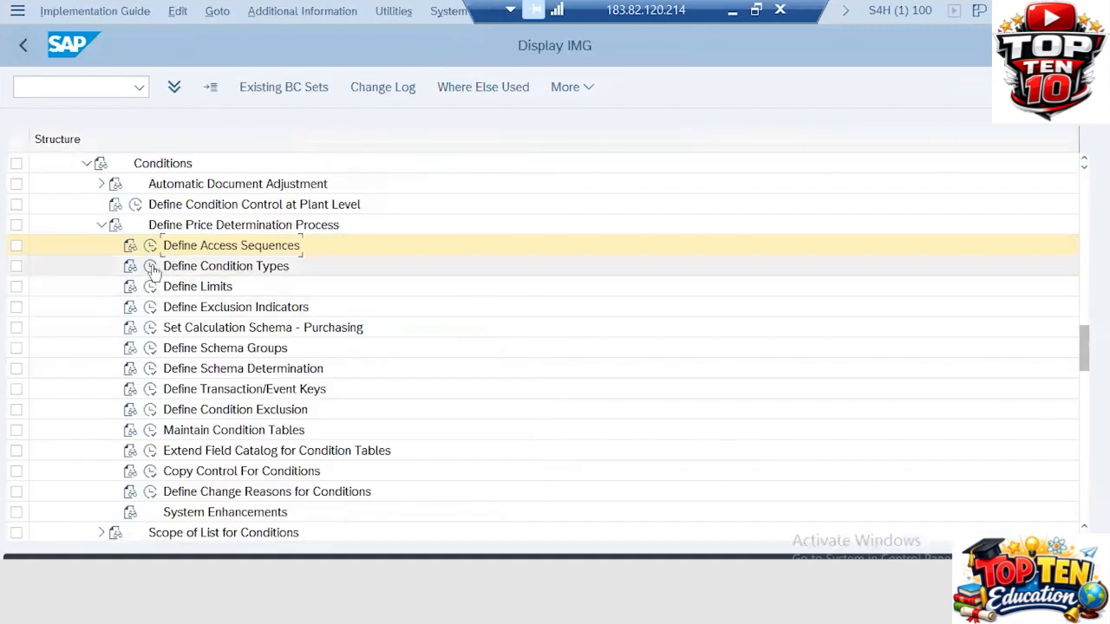
Run Define Condition Types, open Set Pricing Condition Types - Purchasing, and move from A001 to A002
click(150, 267)
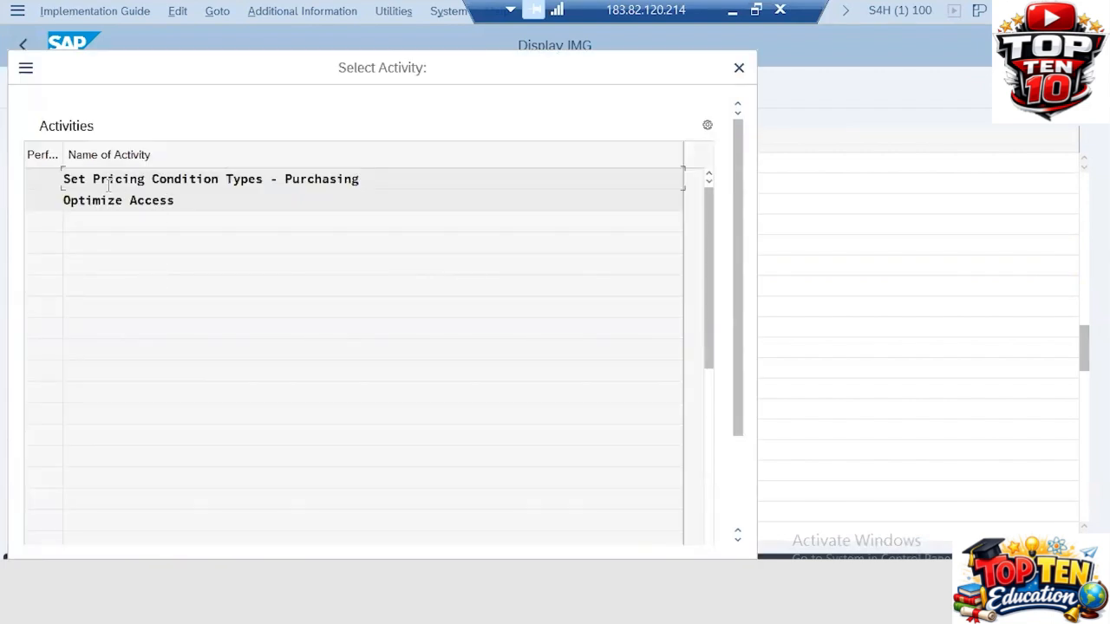
double_click(215, 178)
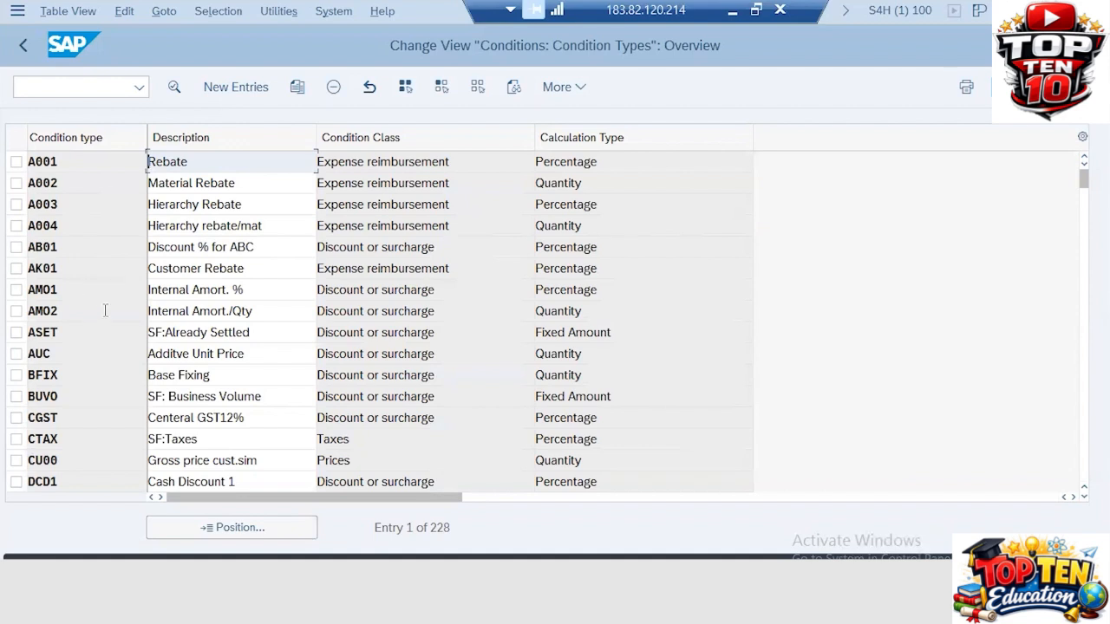
click(75, 162)
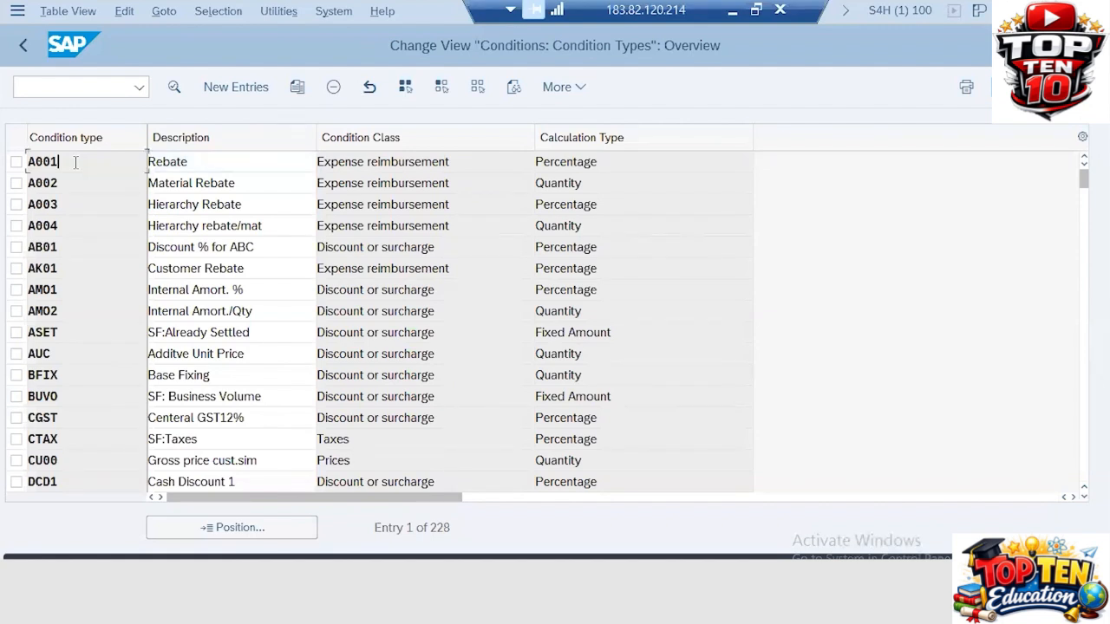
key(Down)
key(Down)
key(Down)
key(Down)
key(Down)
key(Down)
key(Down)
key(Down)
key(Down)
key(Down)
key(Down)
key(Down)
key(Down)
key(Down)
key(Down)
key(Down)
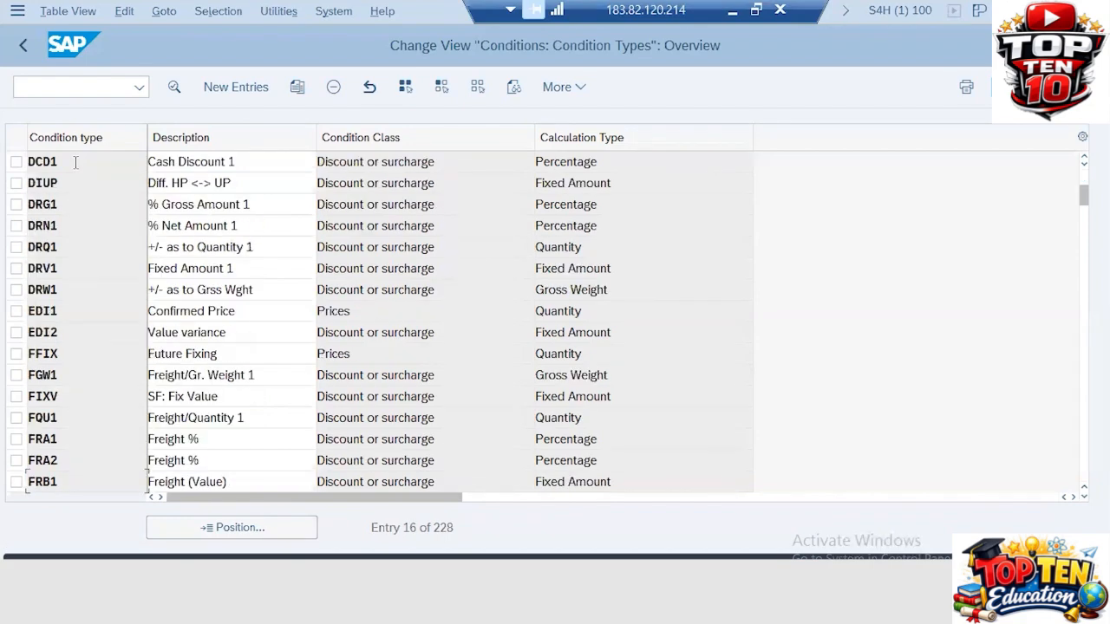